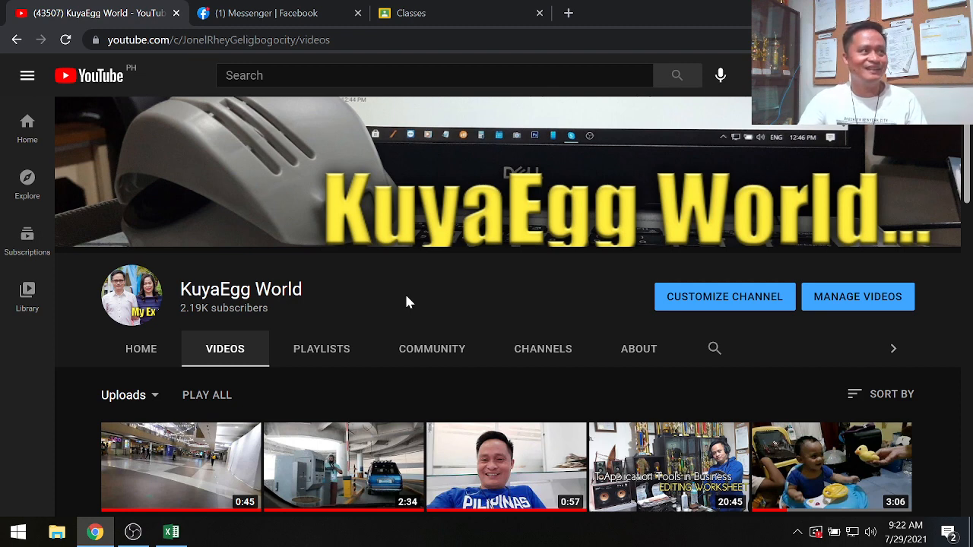
# - Switch to Excel and open Format Cells for G1 to examine its Number, Alignment, Font, Border, Fill and Protection tabs
pyautogui.click(174, 533)
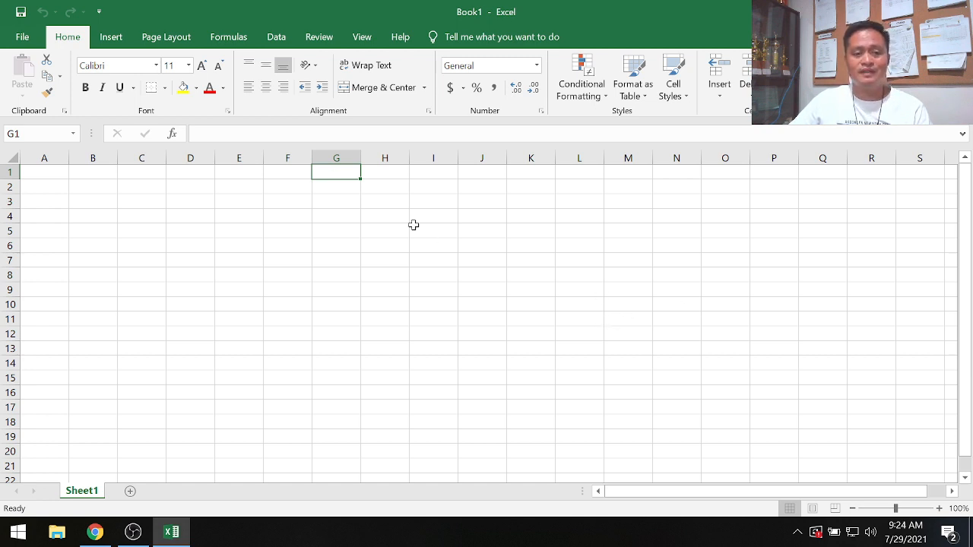
pyautogui.rightClick(331, 175)
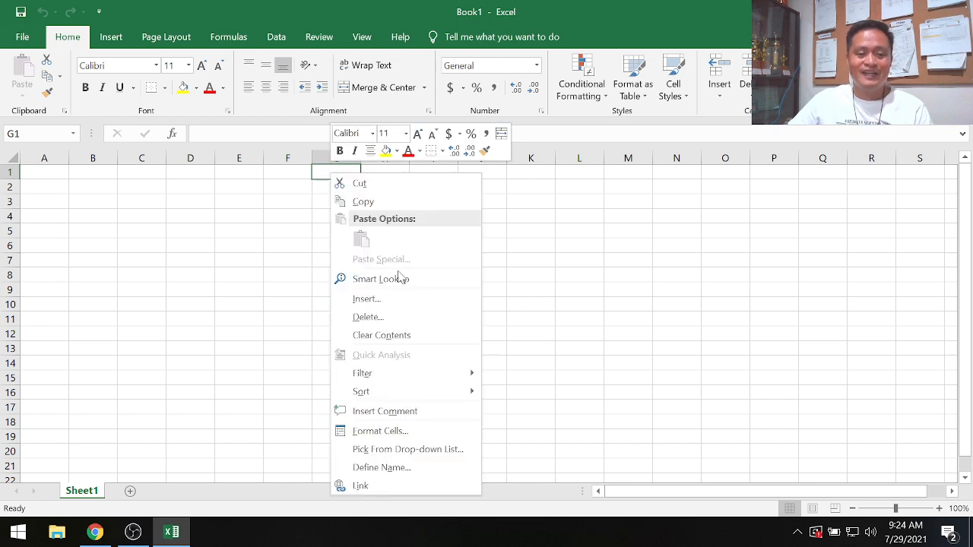
pyautogui.click(379, 432)
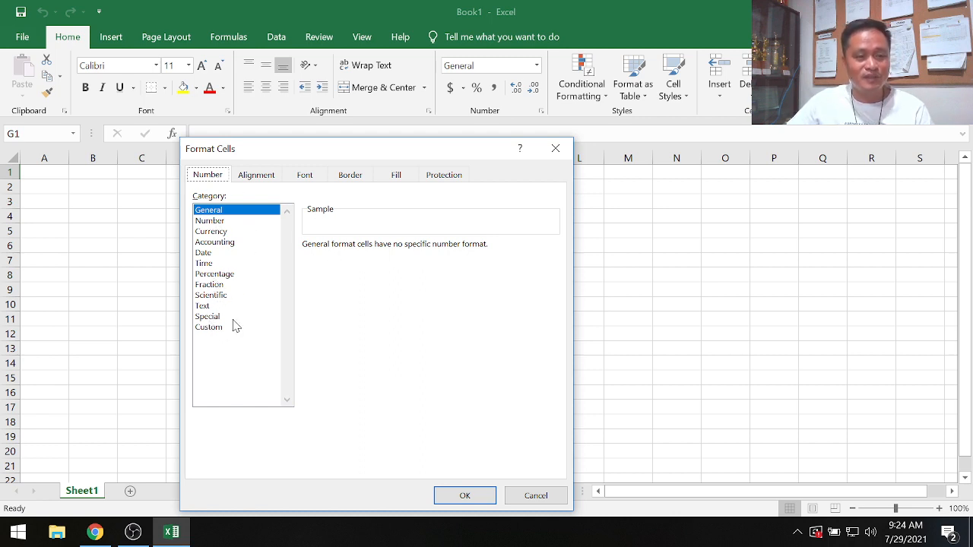
pyautogui.click(264, 176)
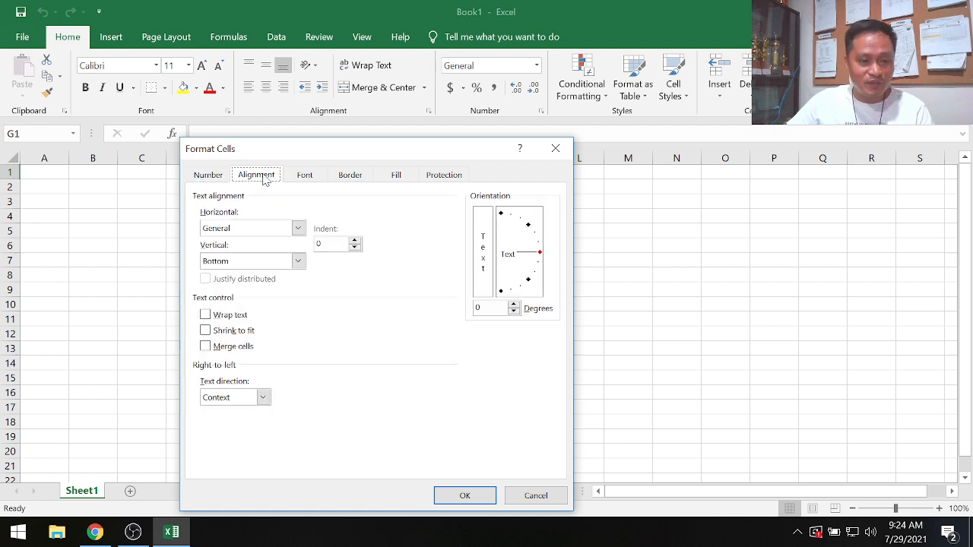
pyautogui.click(308, 180)
pyautogui.click(356, 177)
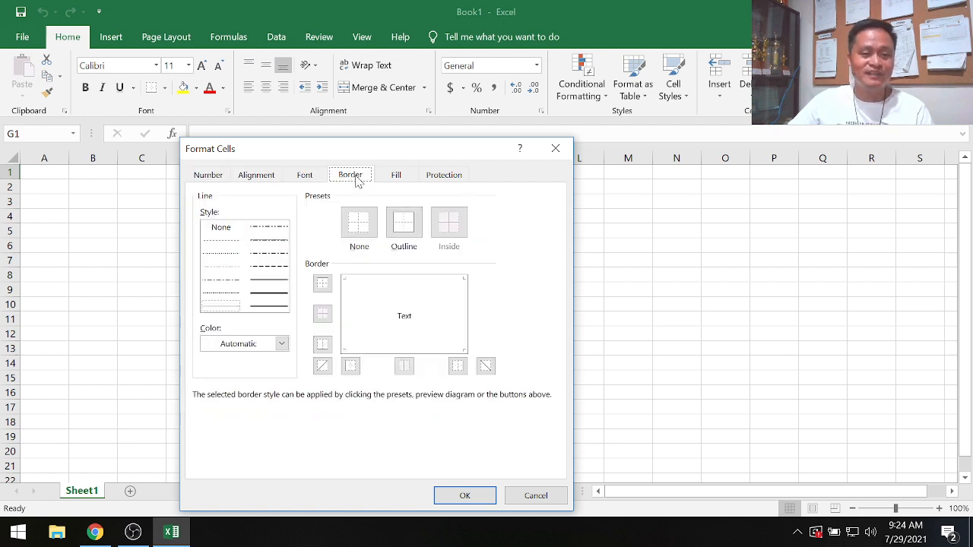
pyautogui.click(406, 179)
pyautogui.click(442, 177)
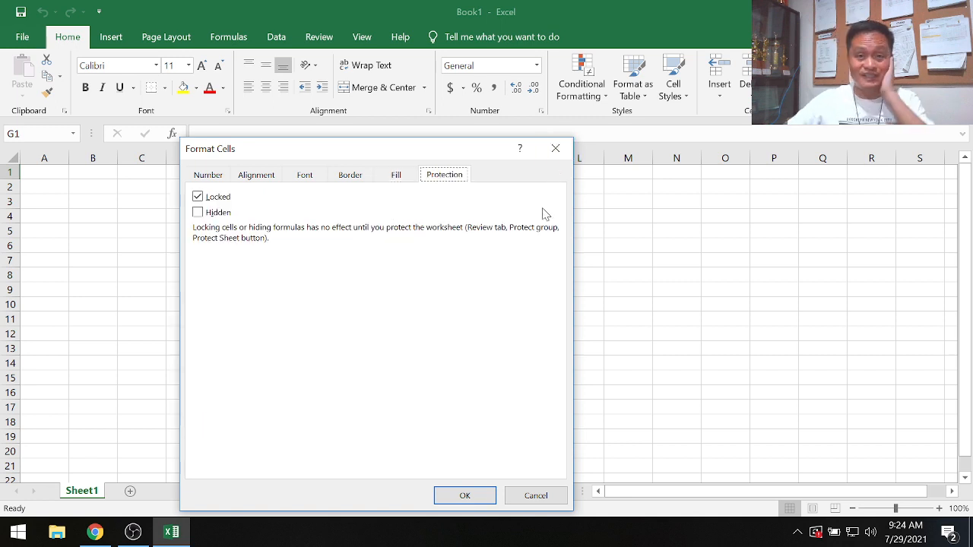
pyautogui.click(564, 157)
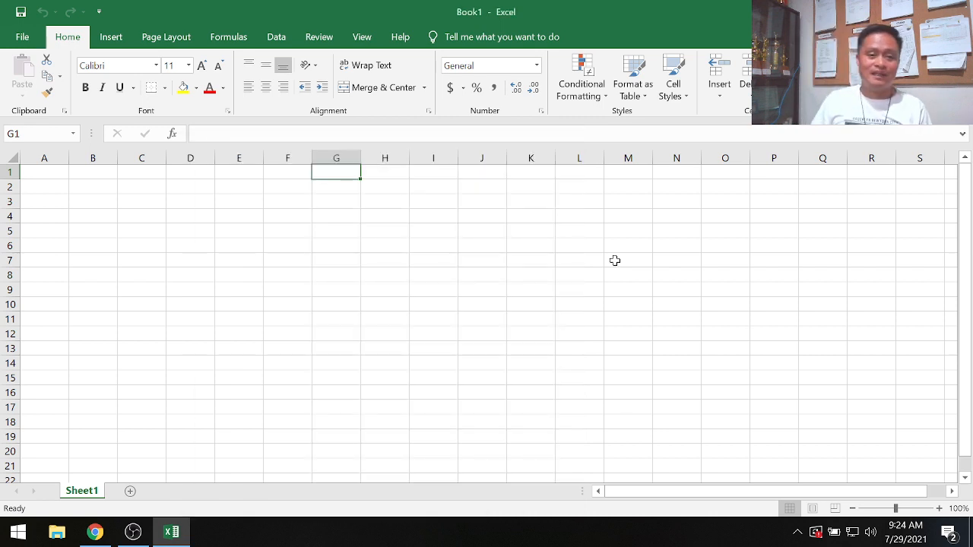
pyautogui.rightClick(325, 174)
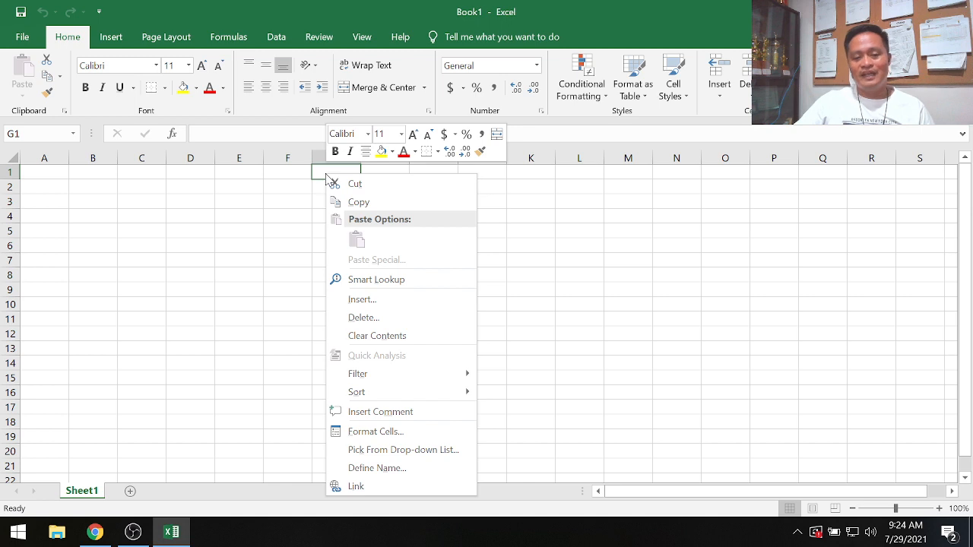
pyautogui.click(393, 437)
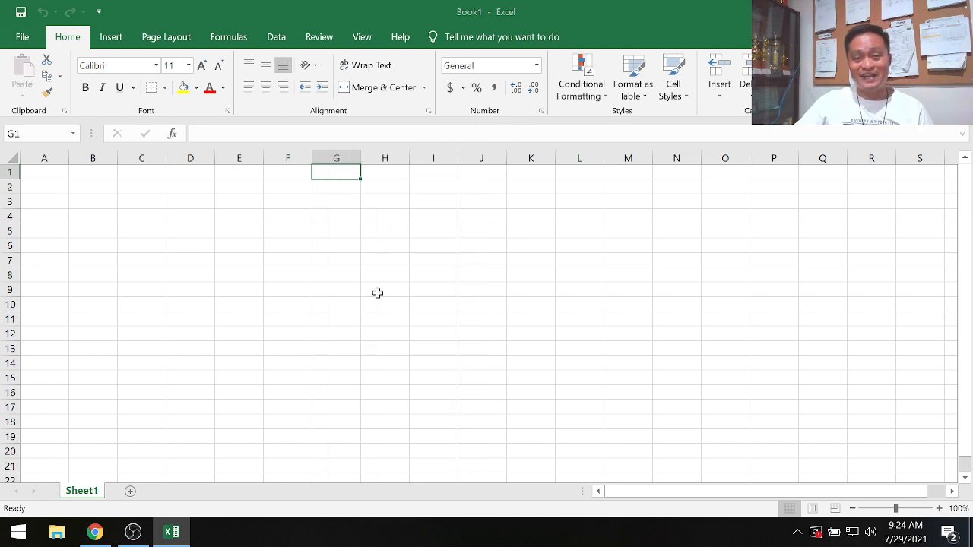
pyautogui.click(571, 153)
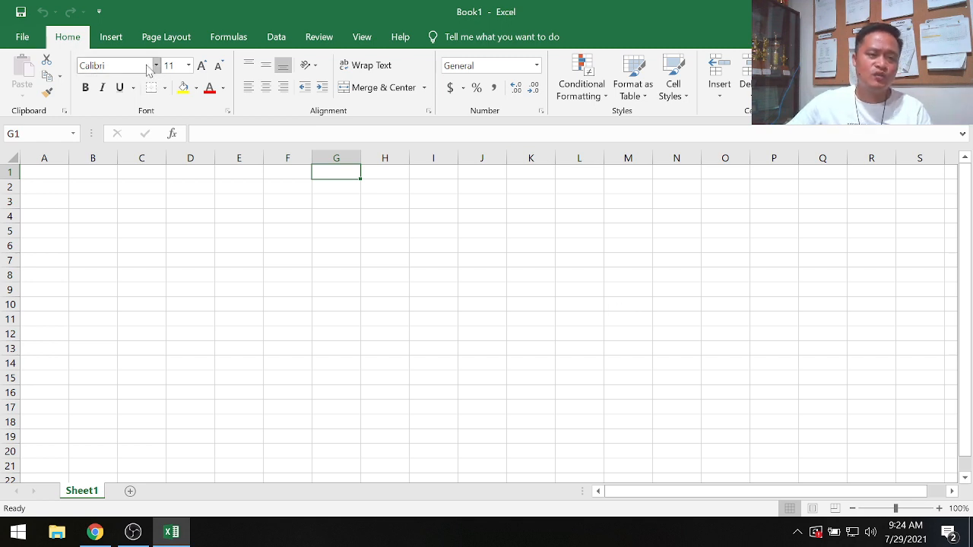
pyautogui.click(106, 66)
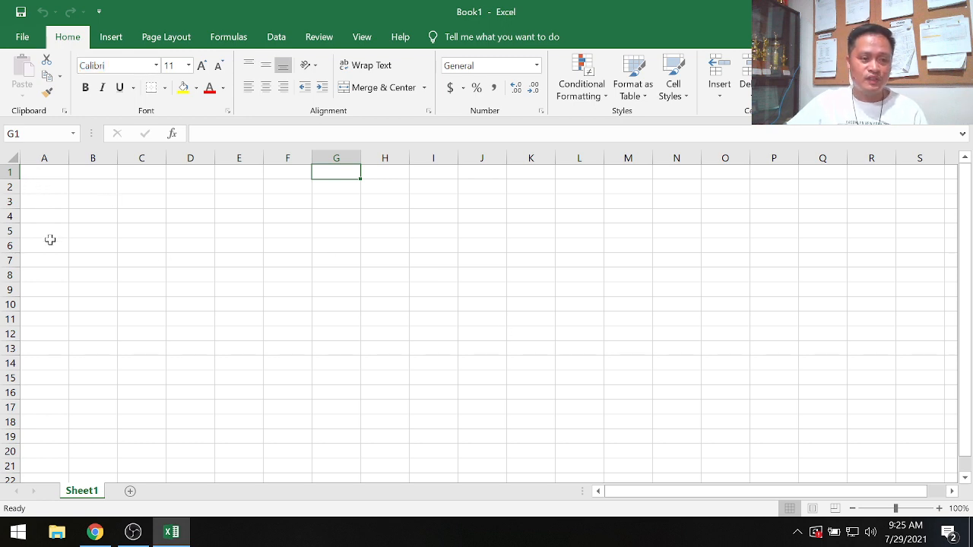
pyautogui.moveTo(32, 172); pyautogui.dragTo(869, 427)
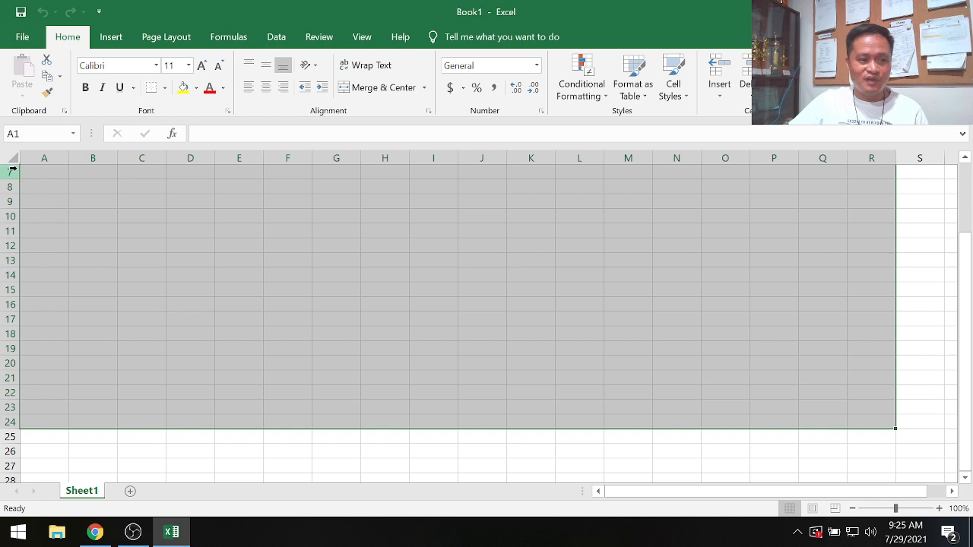
pyautogui.click(45, 171)
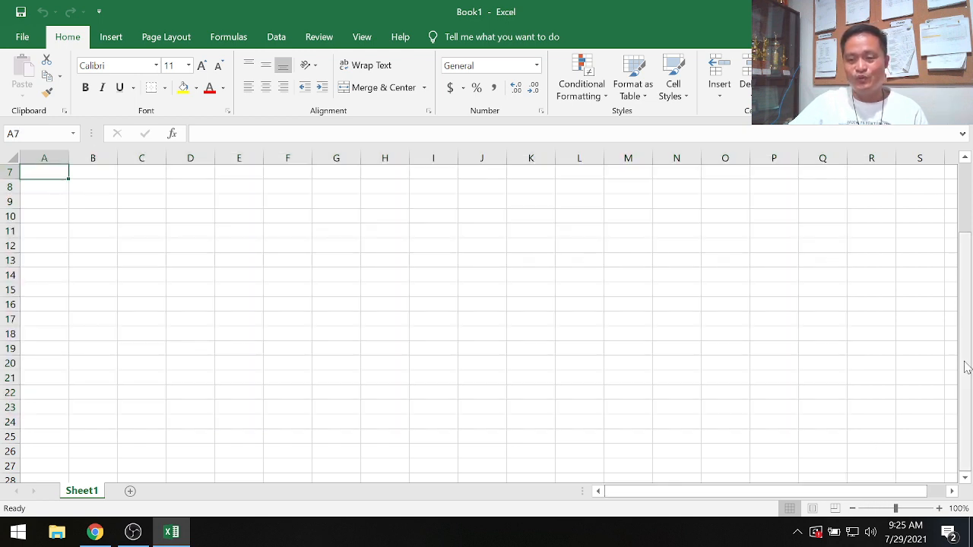
pyautogui.moveTo(964, 351); pyautogui.dragTo(964, 268)
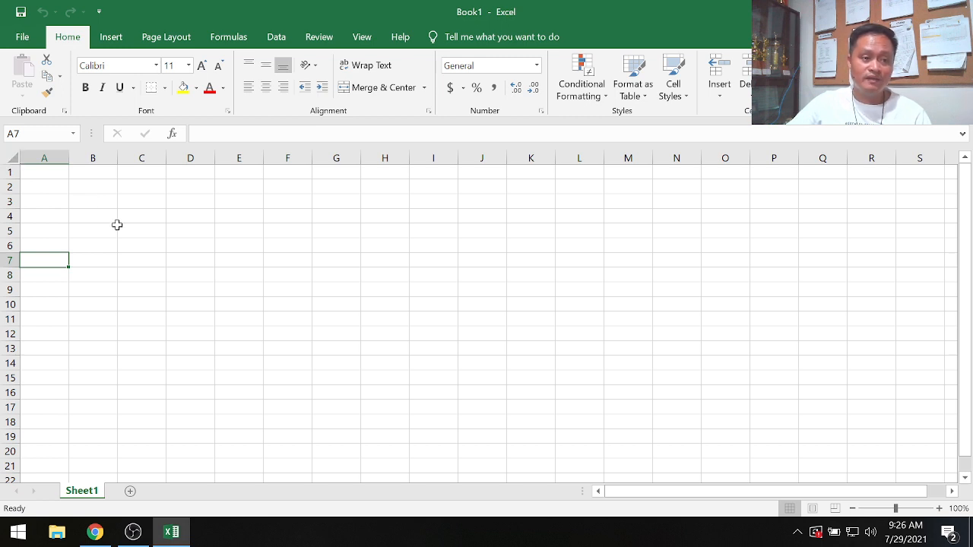
pyautogui.click(12, 156)
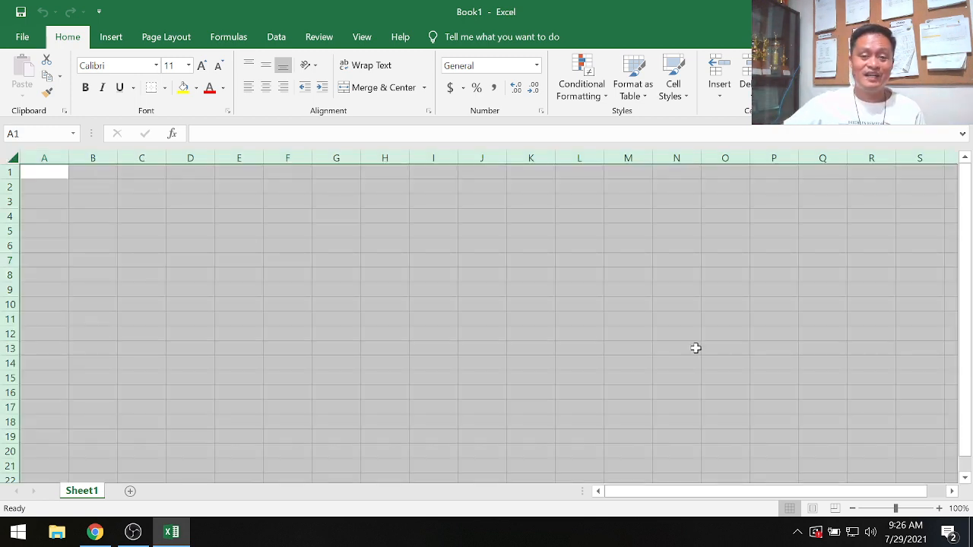
pyautogui.click(520, 390)
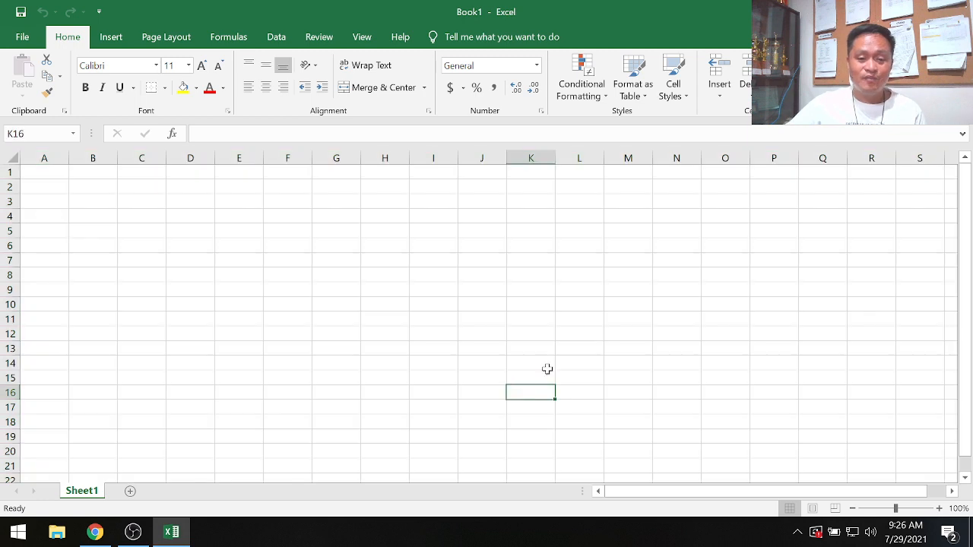
# - Select the whole worksheet and set its font to Century Gothic
pyautogui.click(11, 156)
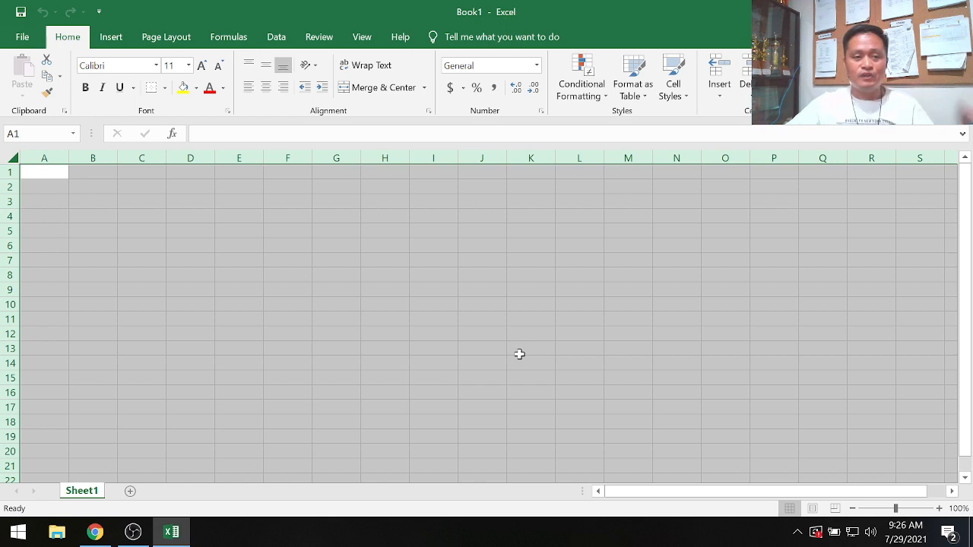
pyautogui.click(156, 66)
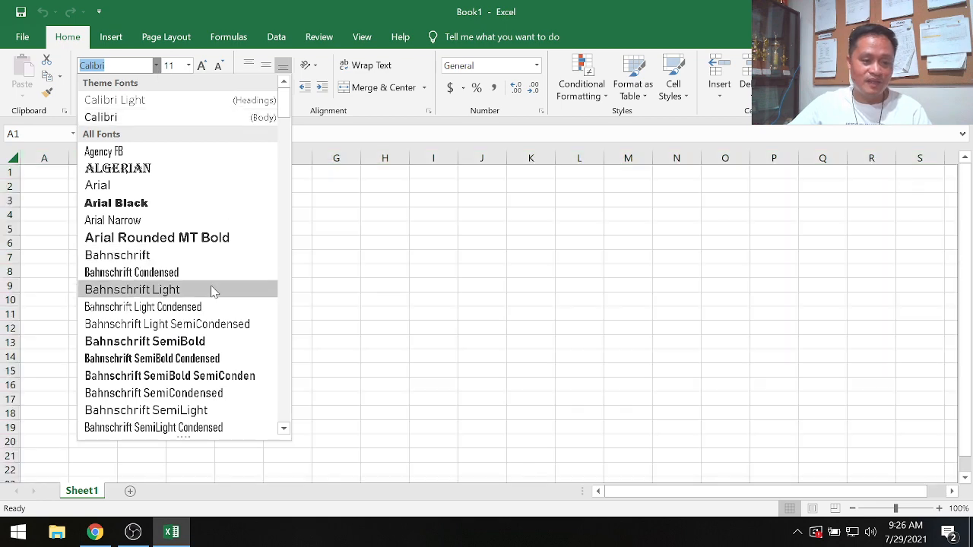
pyautogui.scroll(-12, 212, 292)
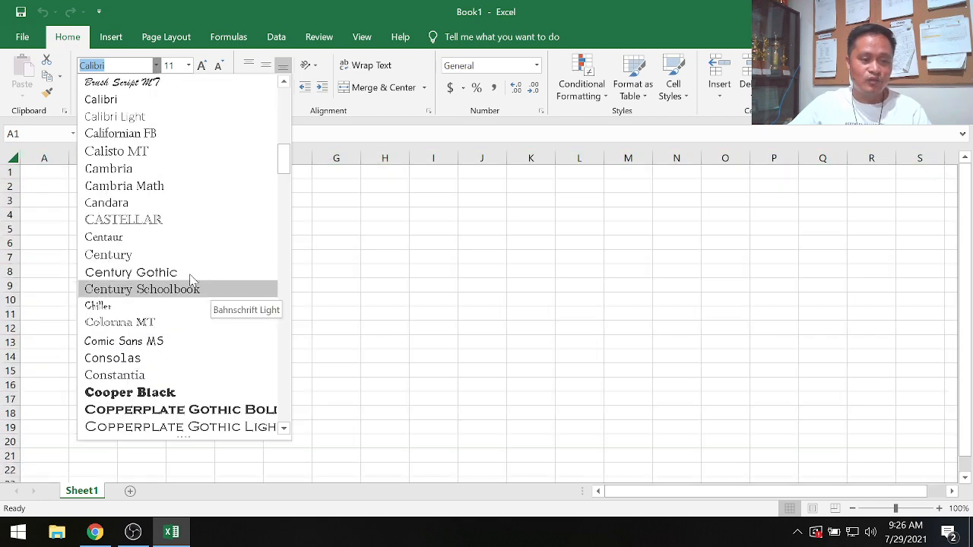
pyautogui.click(188, 272)
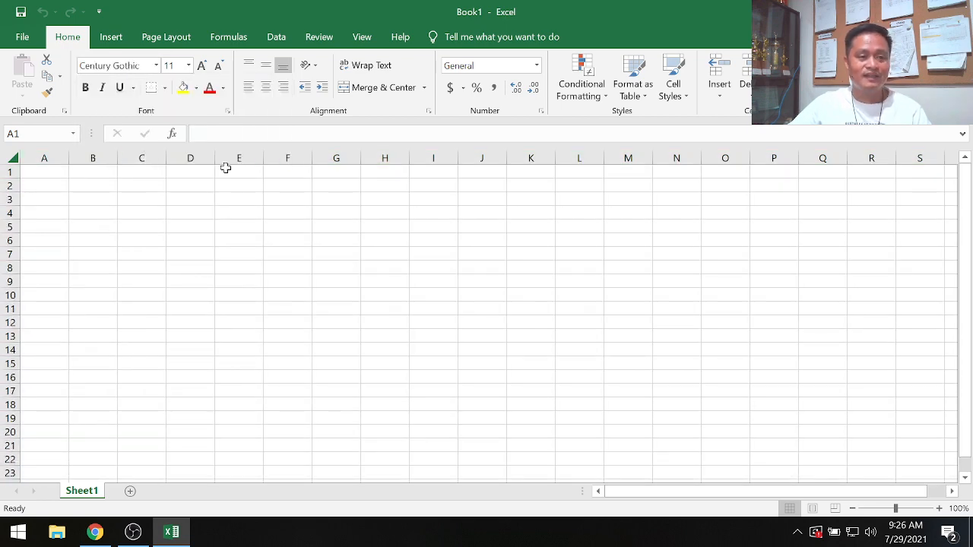
# - Select the whole worksheet again and set the font size to 12
pyautogui.hotkey('ctrl', 'a')
pyautogui.click(188, 65)
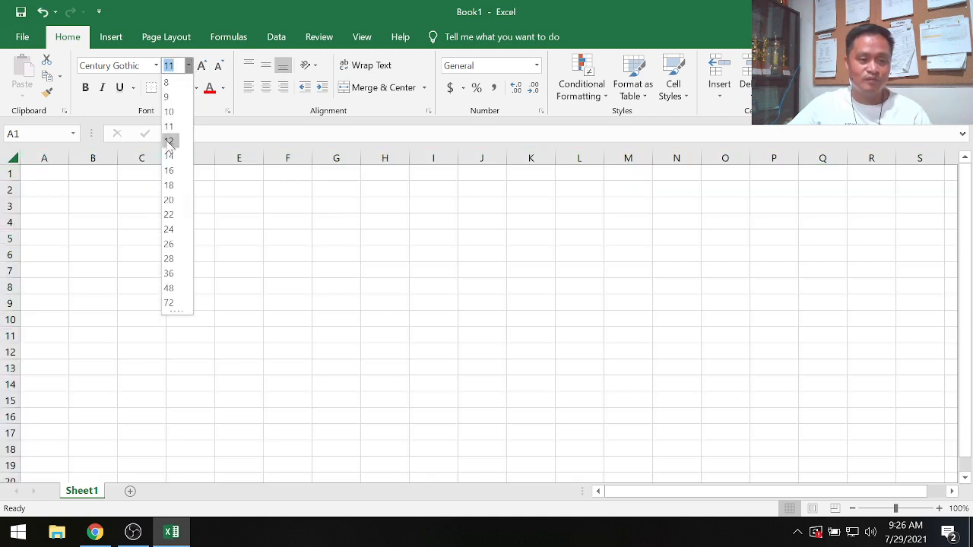
pyautogui.click(169, 140)
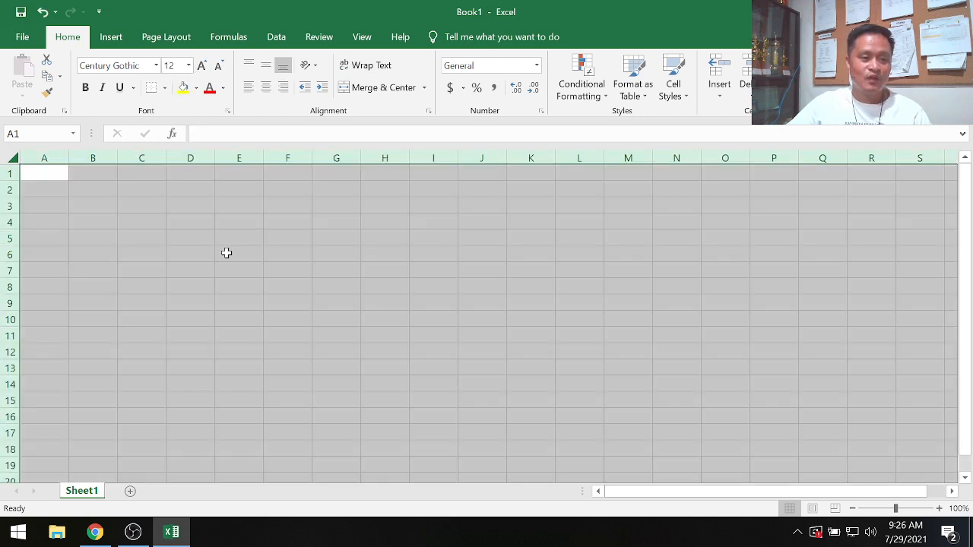
pyautogui.click(227, 253)
pyautogui.click(766, 307)
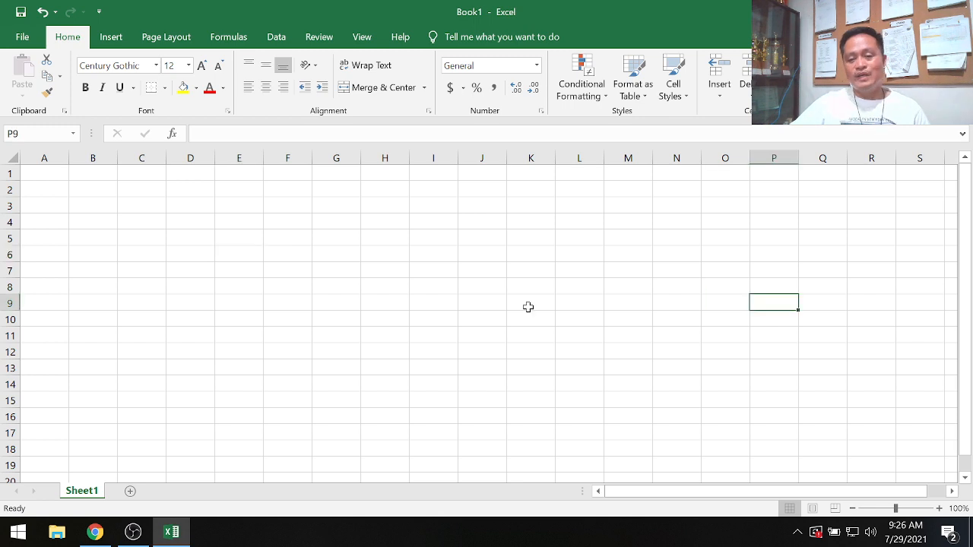
pyautogui.click(206, 304)
pyautogui.click(76, 224)
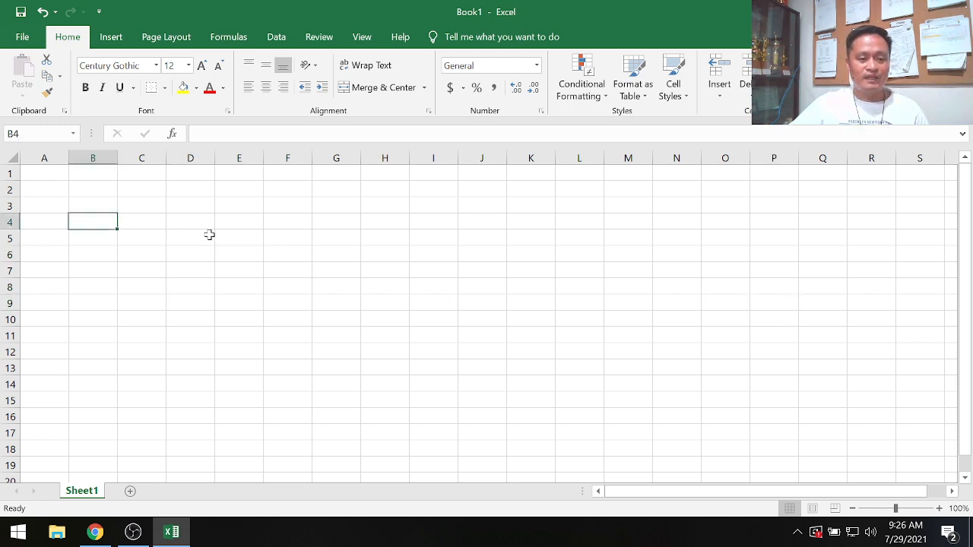
pyautogui.click(706, 314)
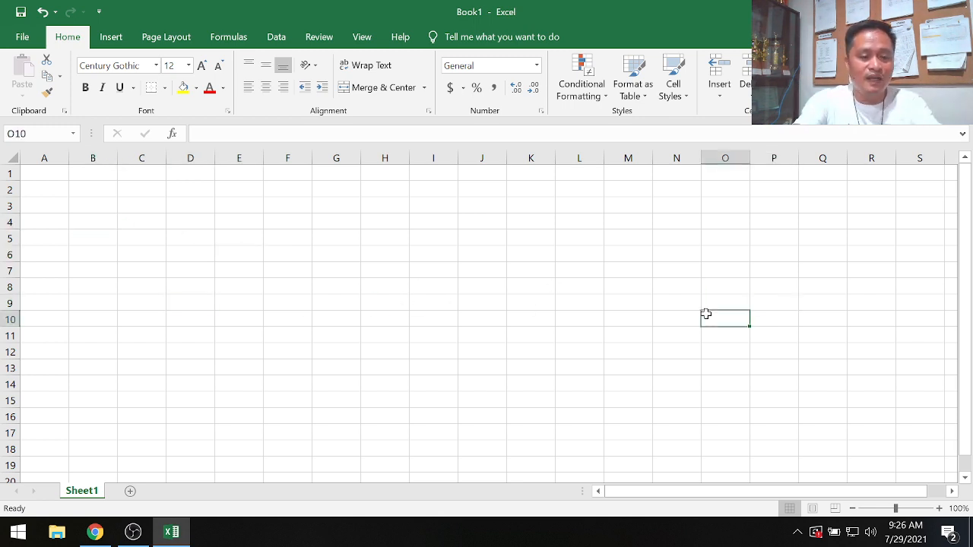
pyautogui.write('JO')
pyautogui.press('BackSpace')
pyautogui.press('BackSpace')
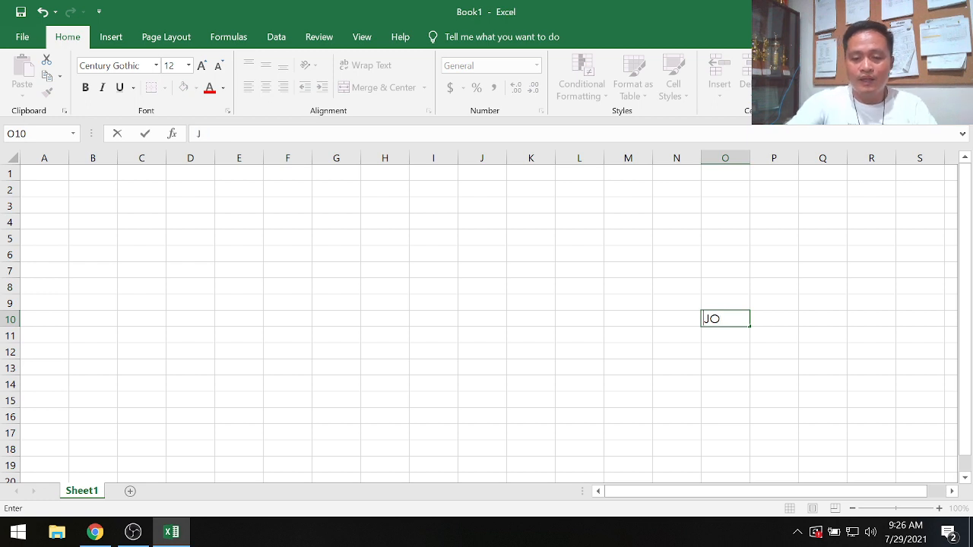
# - Enter the author's full name in cell C6
pyautogui.click(145, 251)
pyautogui.write('JO')
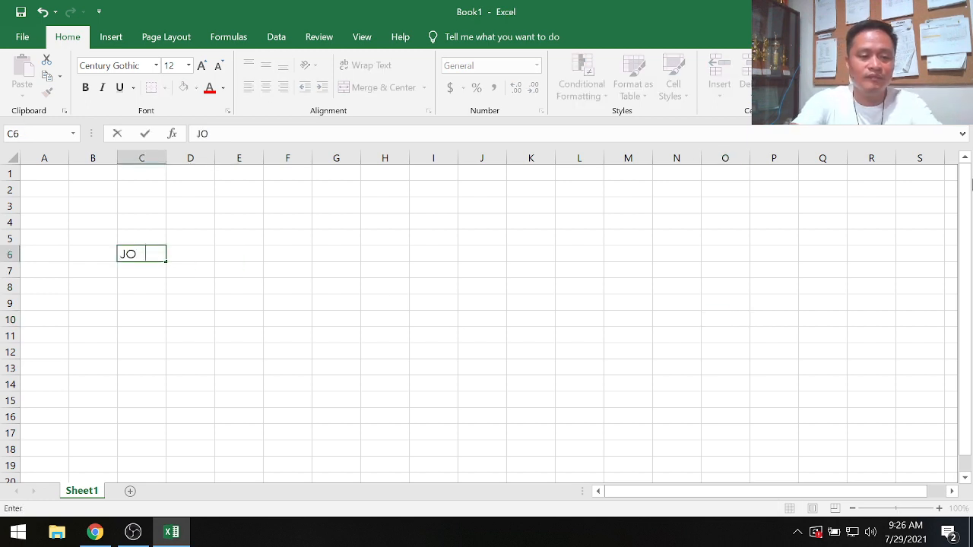
pyautogui.write('NEL D. GELIG')
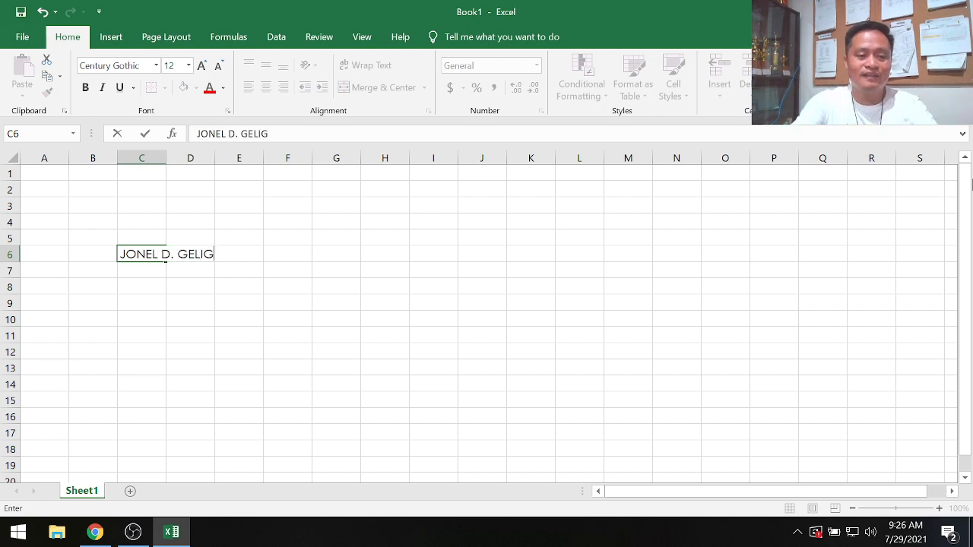
pyautogui.press('Return')
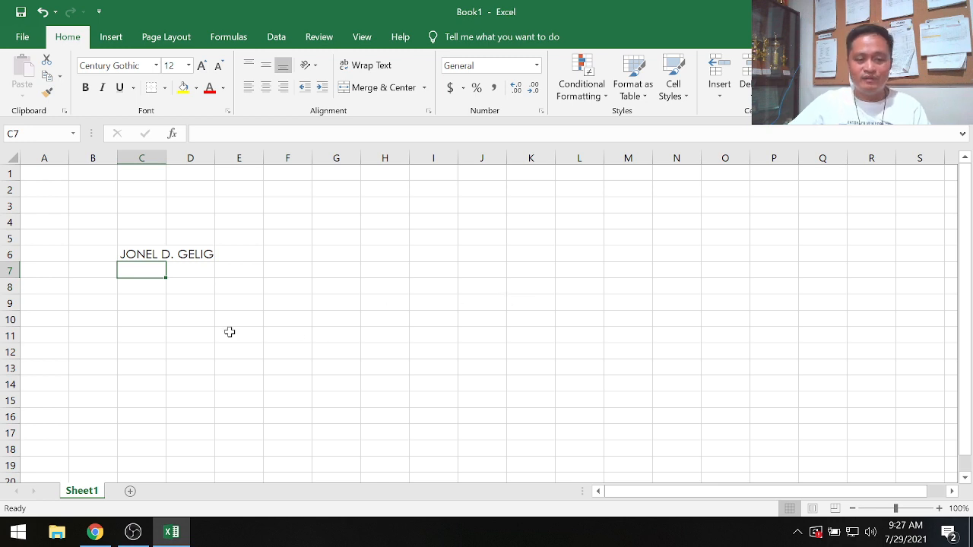
# - Make the name in cell C6 bold and italic
pyautogui.click(413, 374)
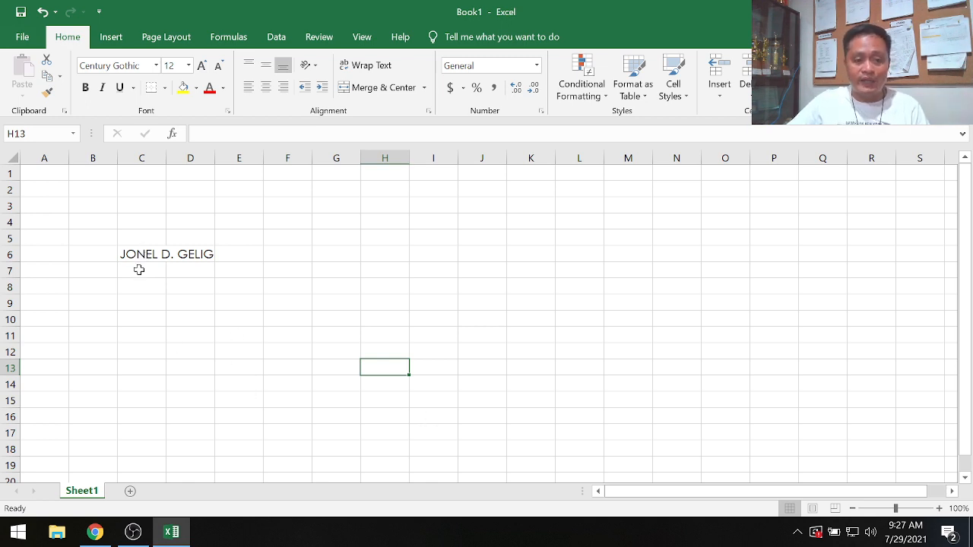
pyautogui.click(133, 255)
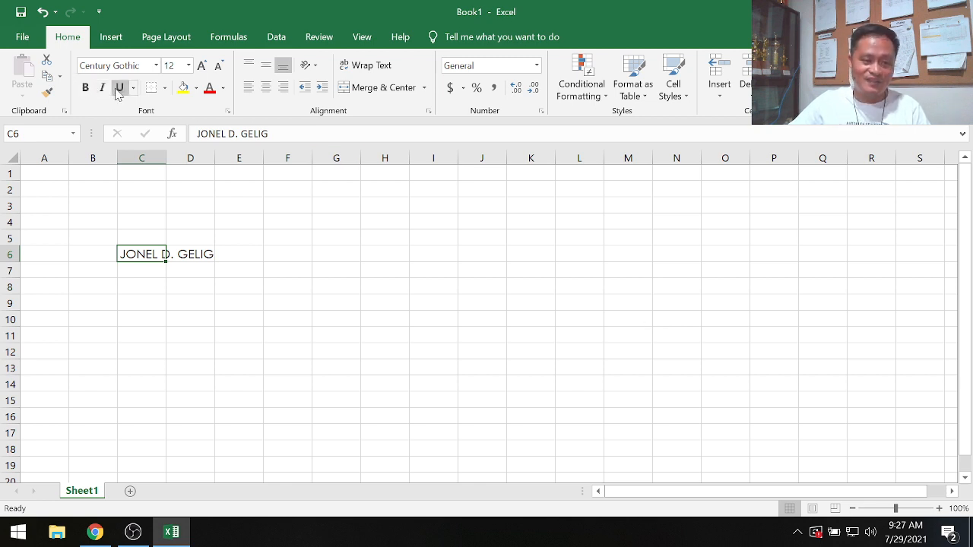
pyautogui.click(89, 90)
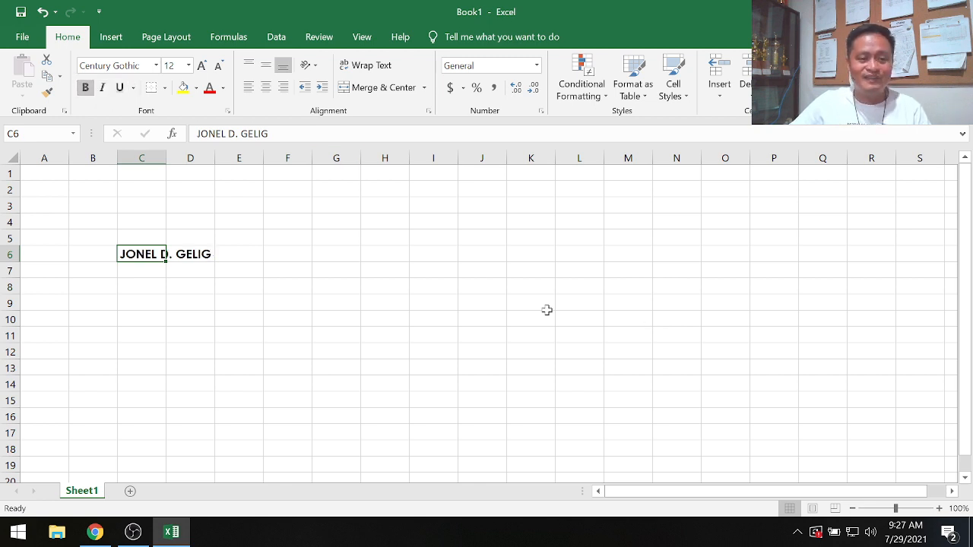
pyautogui.click(102, 88)
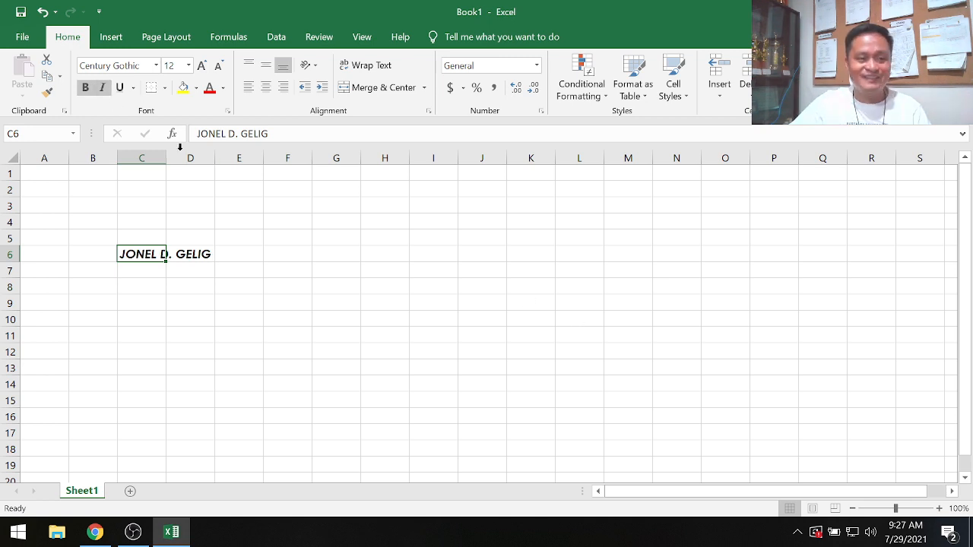
# - Underline the name in cell C6
pyautogui.click(196, 395)
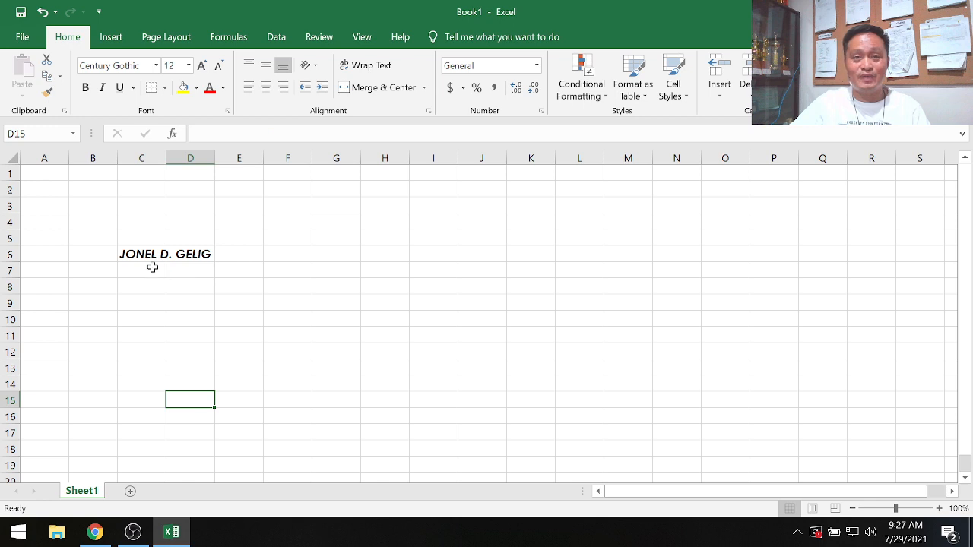
pyautogui.click(136, 251)
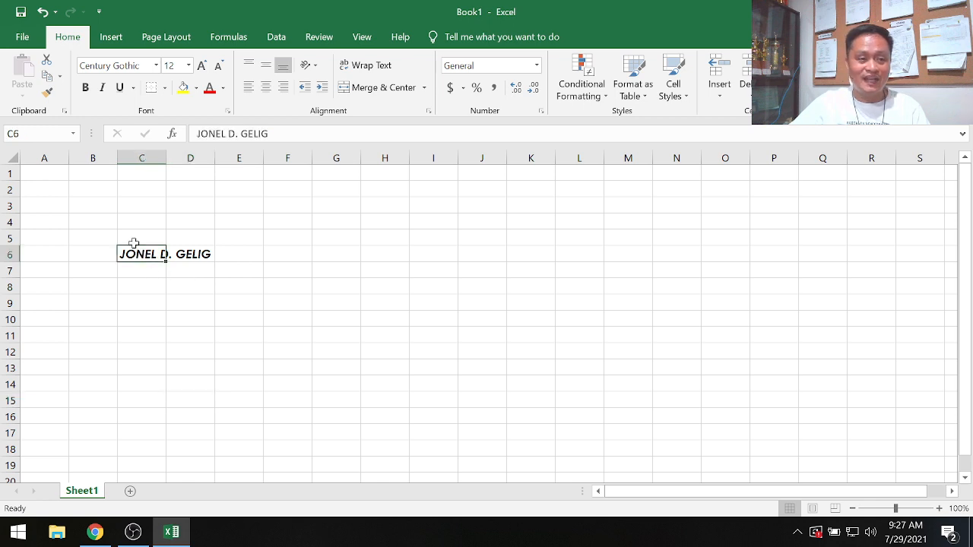
pyautogui.click(119, 88)
pyautogui.click(194, 333)
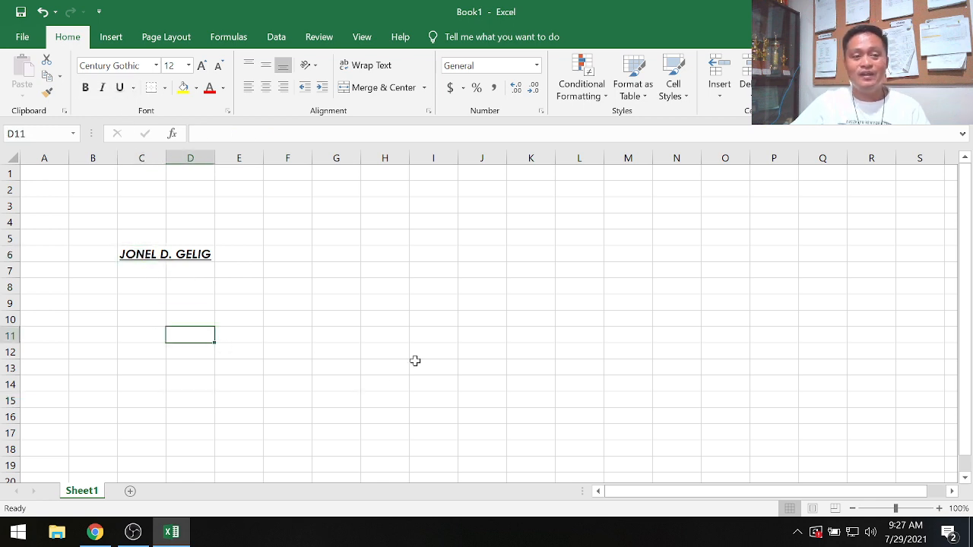
# - Remove the underline from the name in cell C6
pyautogui.click(131, 259)
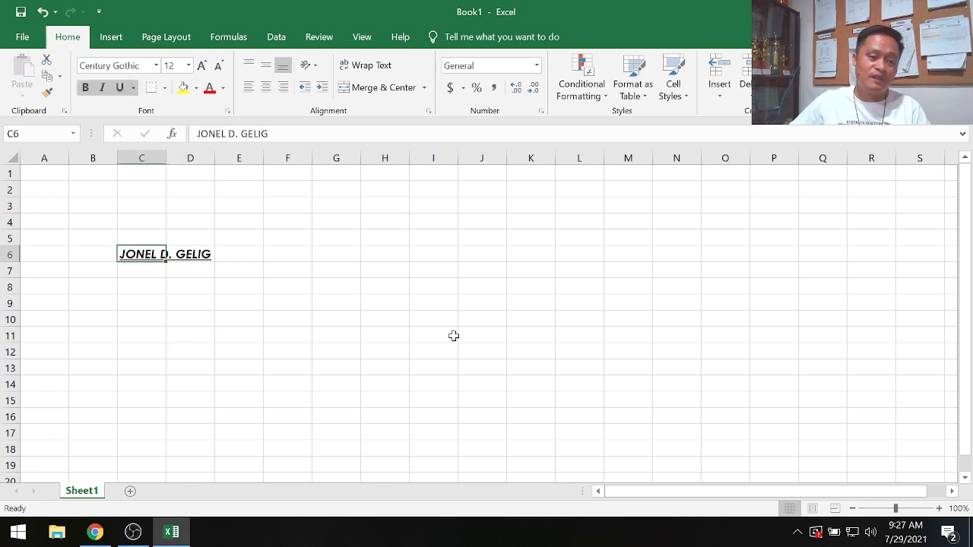
pyautogui.click(119, 87)
pyautogui.click(295, 332)
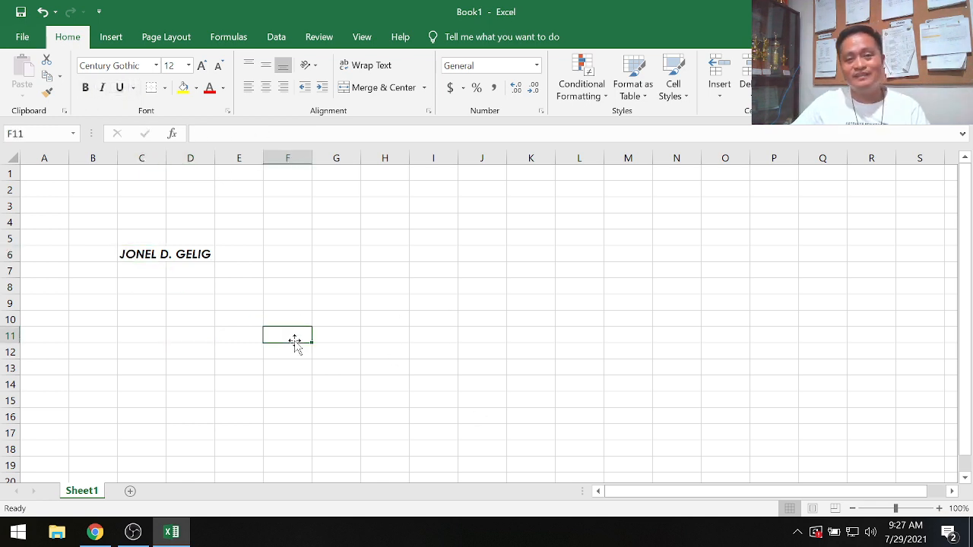
# - Remove the italic from the name in cell C6, leaving it bold
pyautogui.click(131, 254)
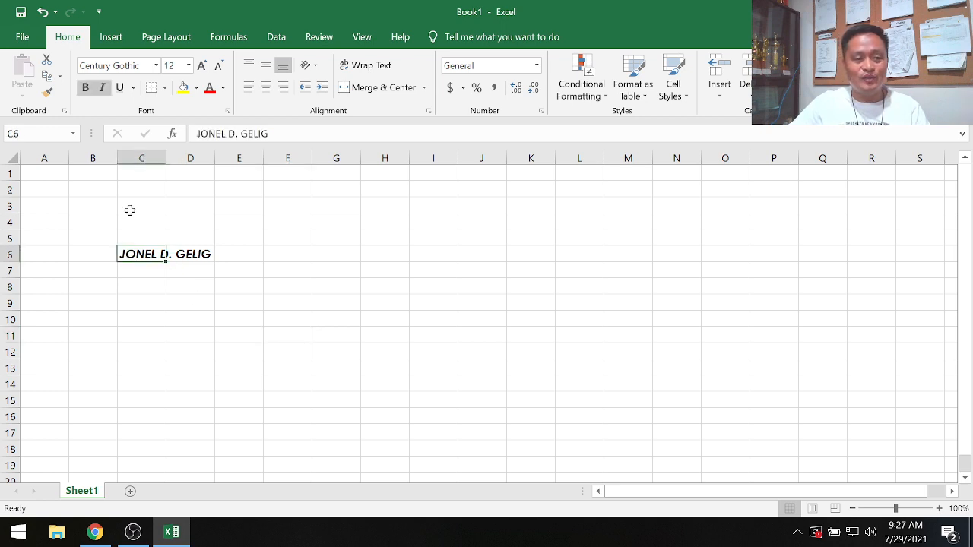
pyautogui.click(102, 89)
pyautogui.click(211, 335)
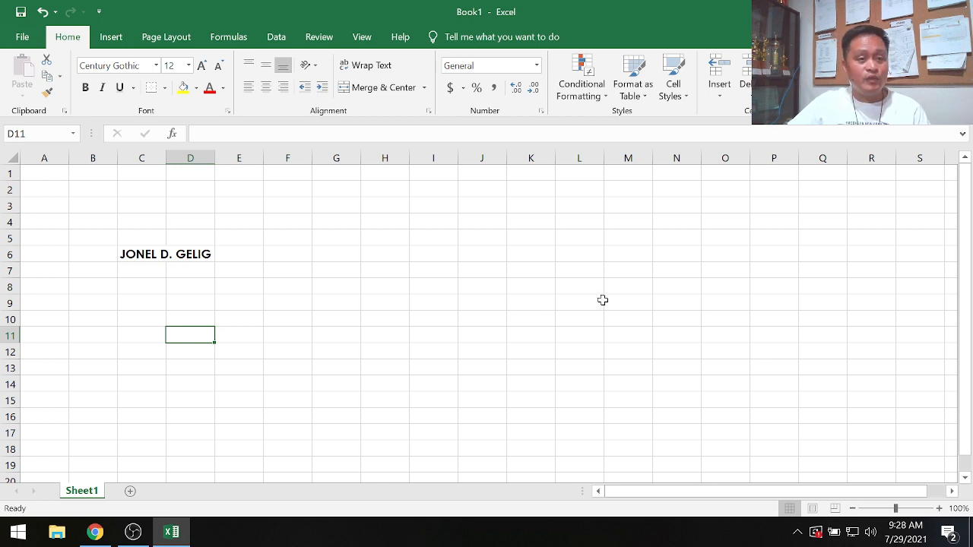
# - Enter the author's full name again in cell C8
pyautogui.click(132, 255)
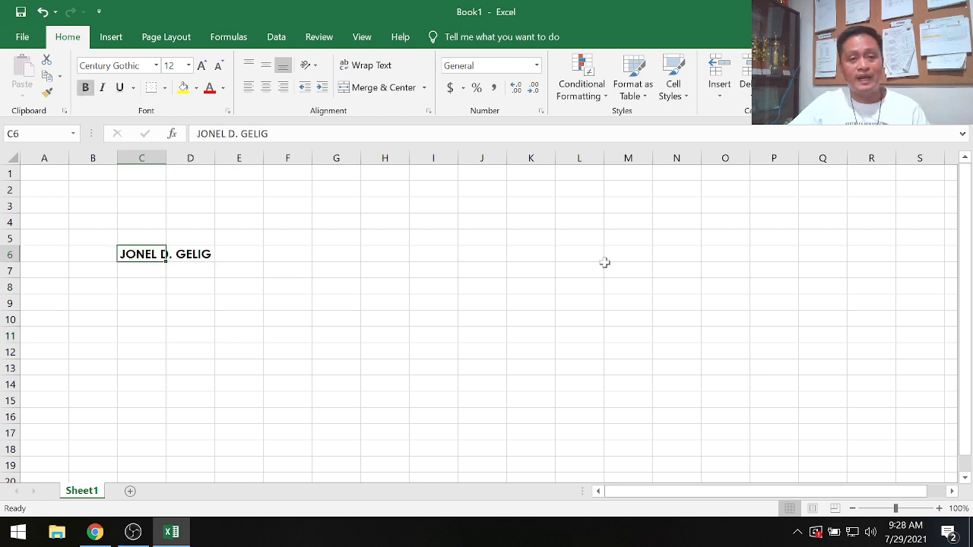
pyautogui.click(363, 355)
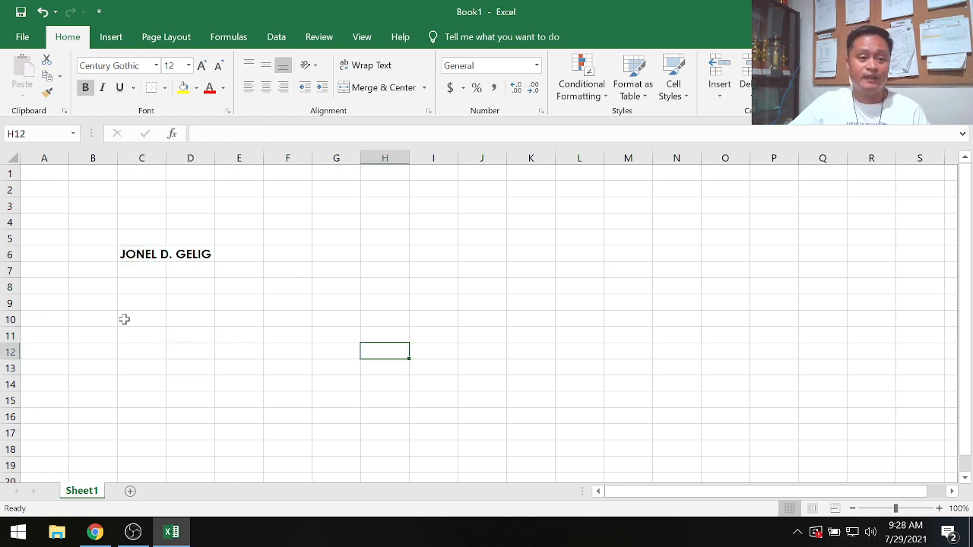
pyautogui.click(134, 289)
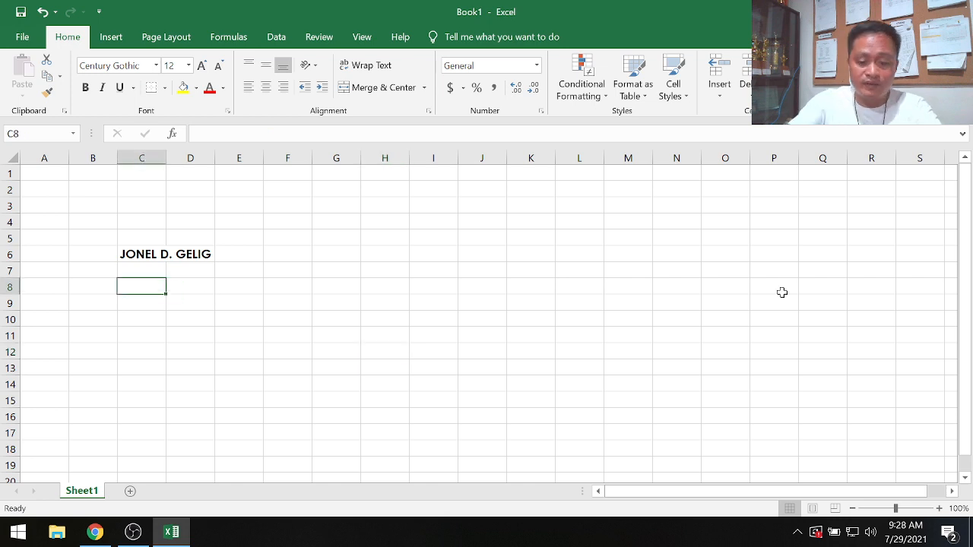
pyautogui.write('JONEL')
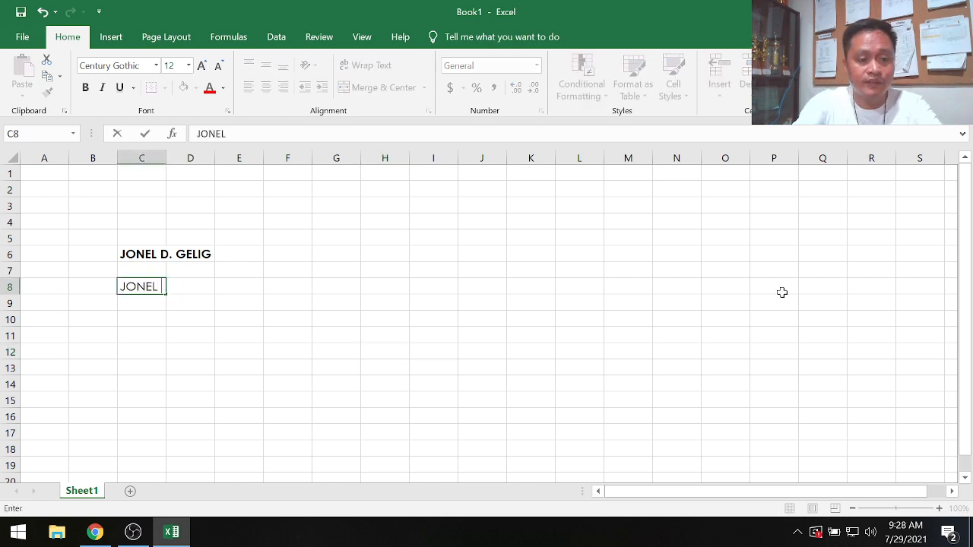
pyautogui.write(' D. GELIG')
pyautogui.press('Return')
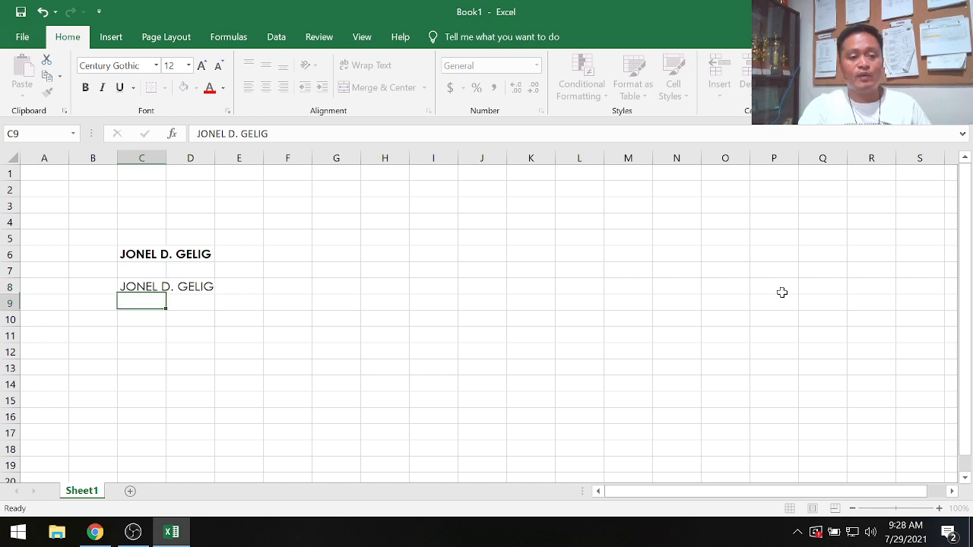
# - Select cell C8 and make its name bold with keyboard shortcuts, toggling italic and underline on and off along the way
pyautogui.press('Return')
pyautogui.press('Up')
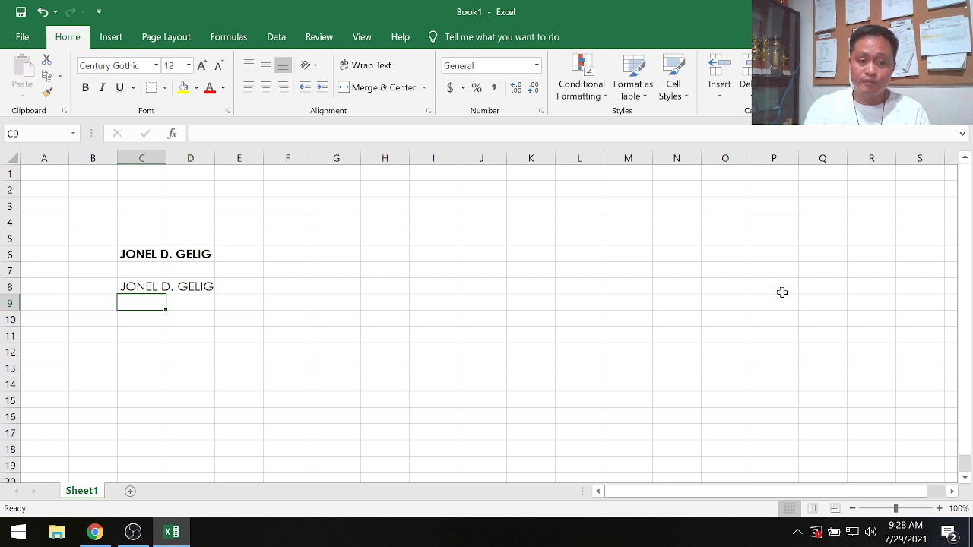
pyautogui.press('Right')
pyautogui.press('Right')
pyautogui.press('Right')
pyautogui.press('Right')
pyautogui.press('Right')
pyautogui.press('Right')
pyautogui.press('Right')
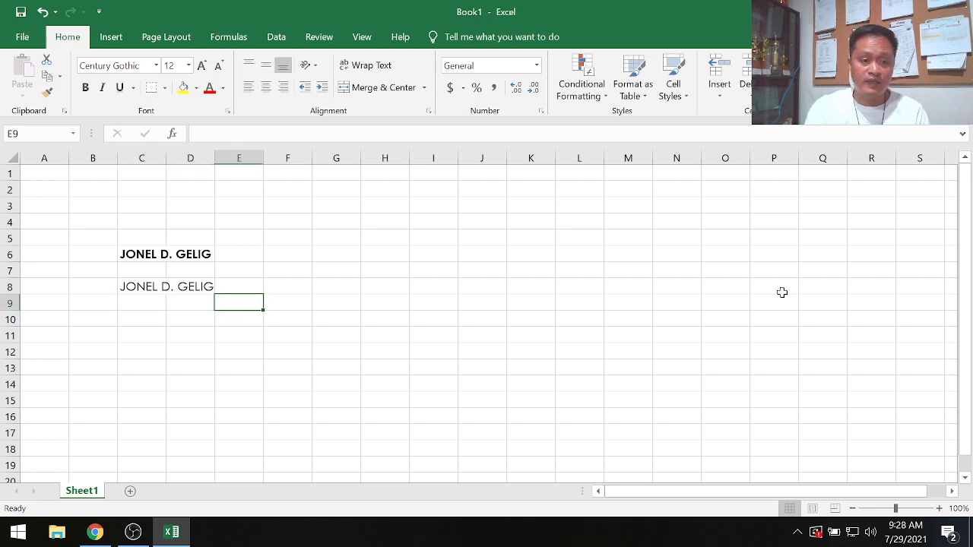
pyautogui.press('Up')
pyautogui.press('Left')
pyautogui.press('Left')
pyautogui.press('Left')
pyautogui.press('Left')
pyautogui.press('Left')
pyautogui.press('Left')
pyautogui.press('Left')
pyautogui.press('Left')
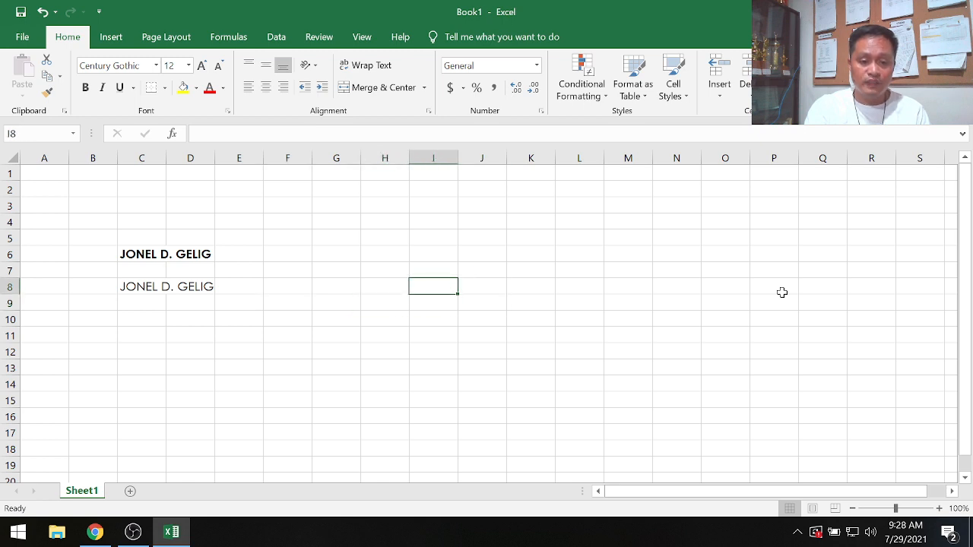
pyautogui.press('Left')
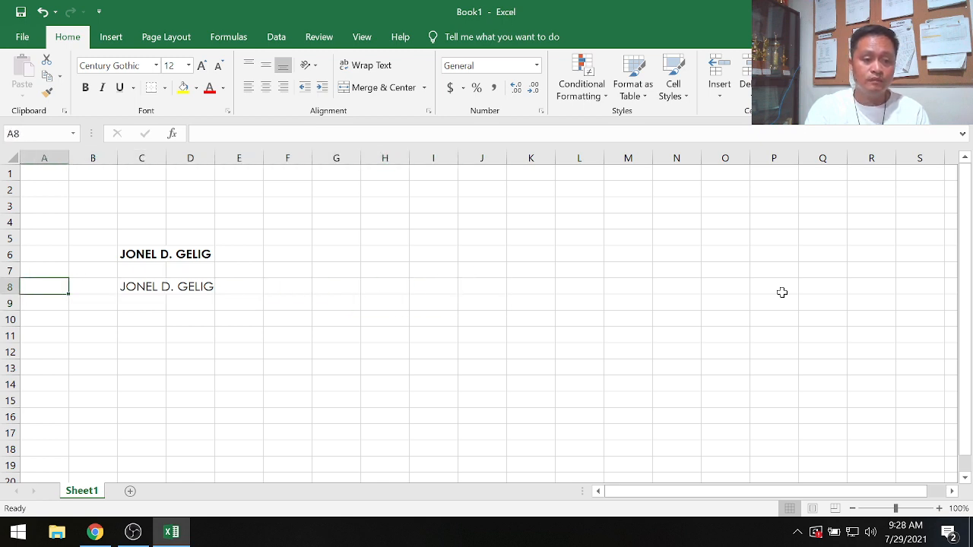
pyautogui.press('Right')
pyautogui.press('Right')
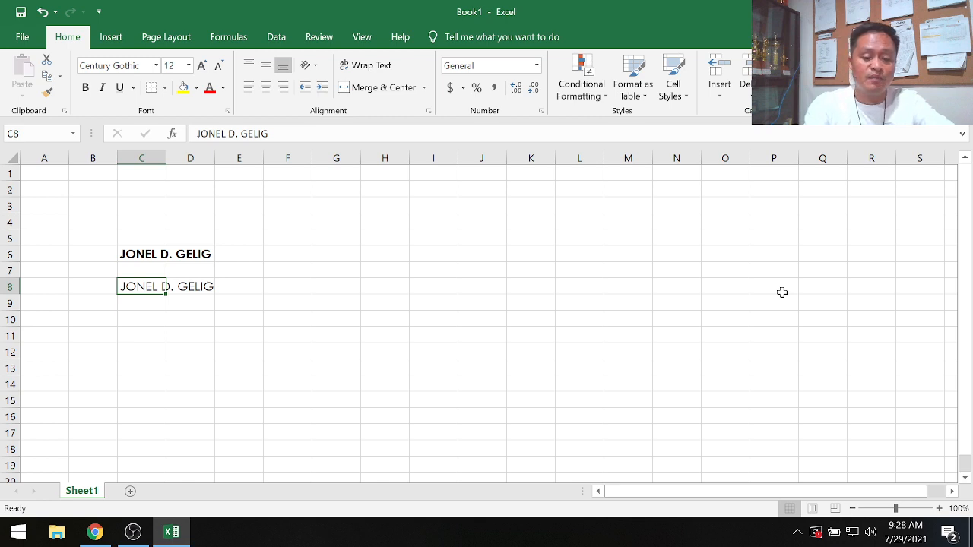
pyautogui.hotkey('ctrl', 'b')
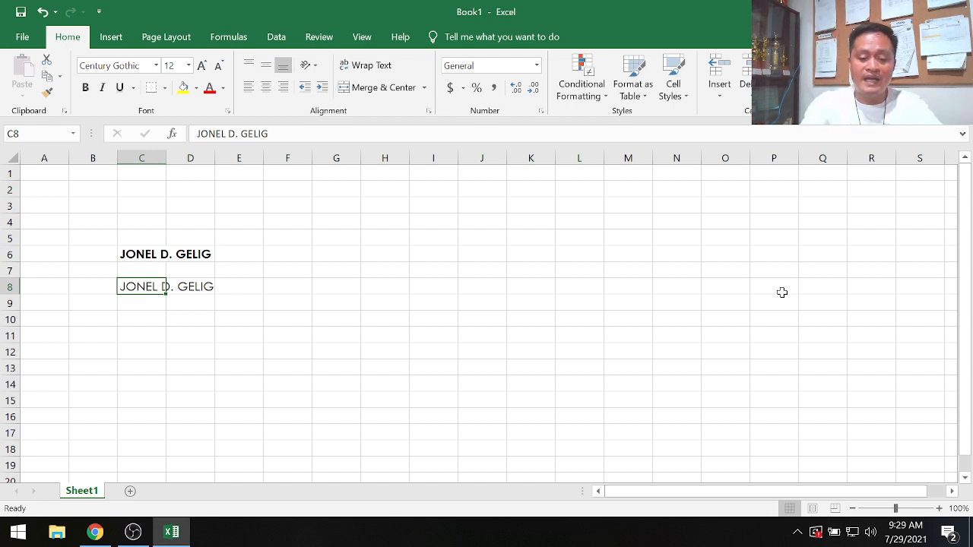
pyautogui.hotkey('ctrl', 'i')
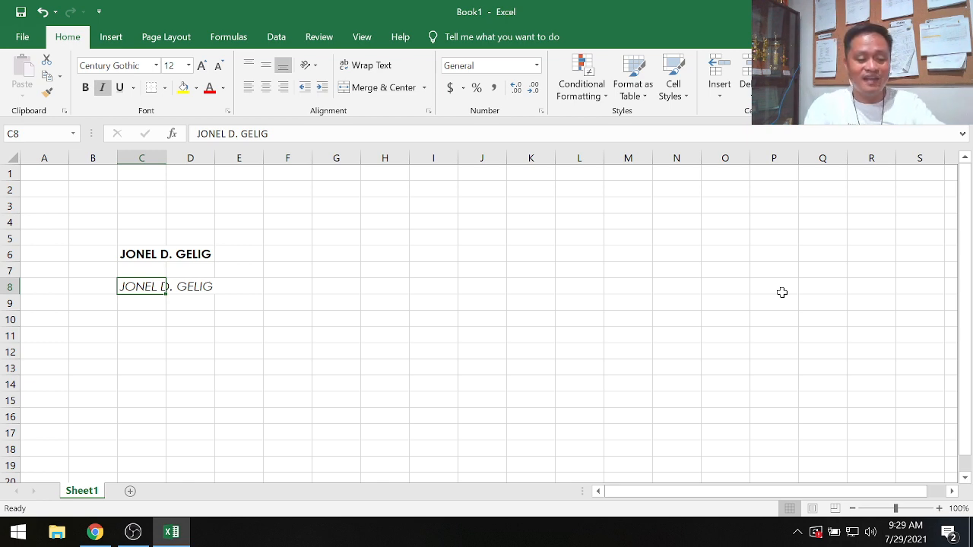
pyautogui.hotkey('ctrl', 'i')
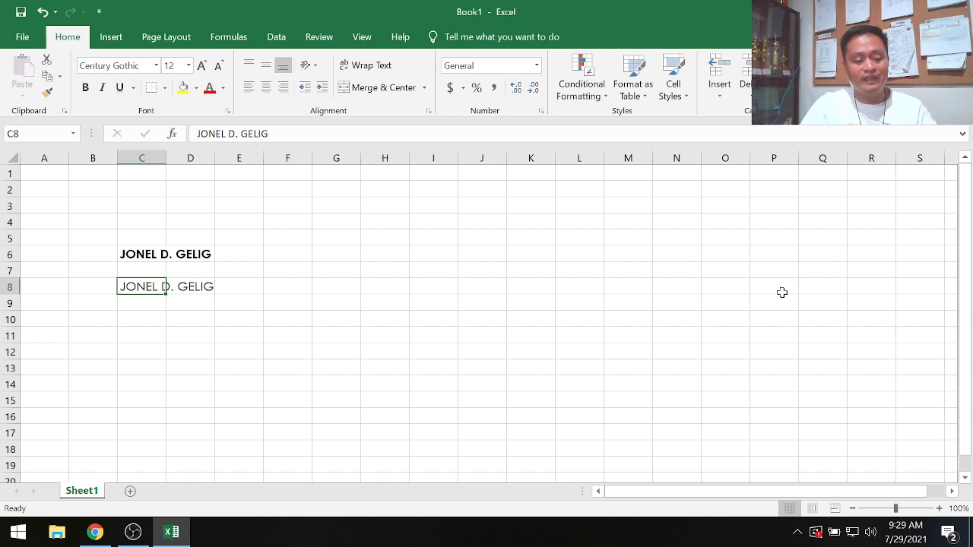
pyautogui.hotkey('ctrl', 'u')
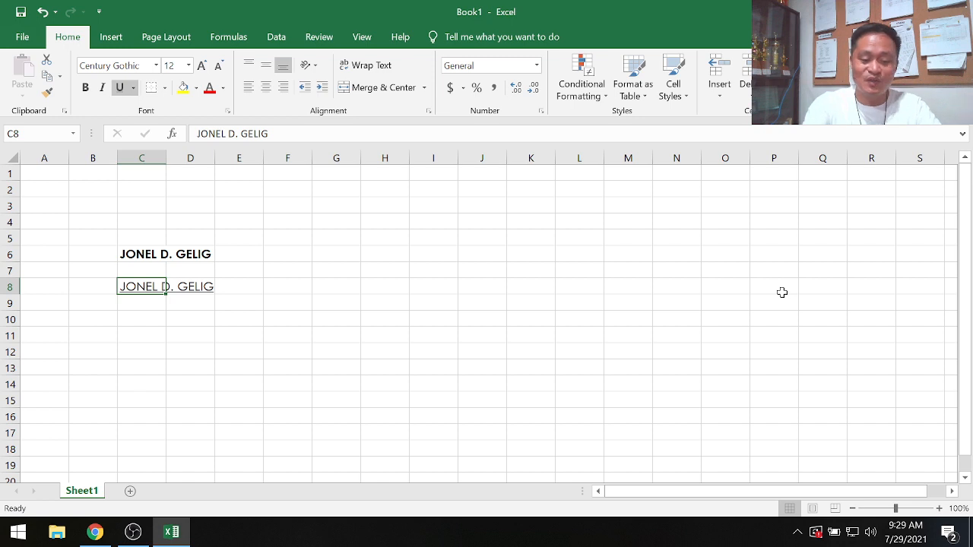
pyautogui.hotkey('ctrl', 'u')
pyautogui.hotkey('ctrl', 'b')
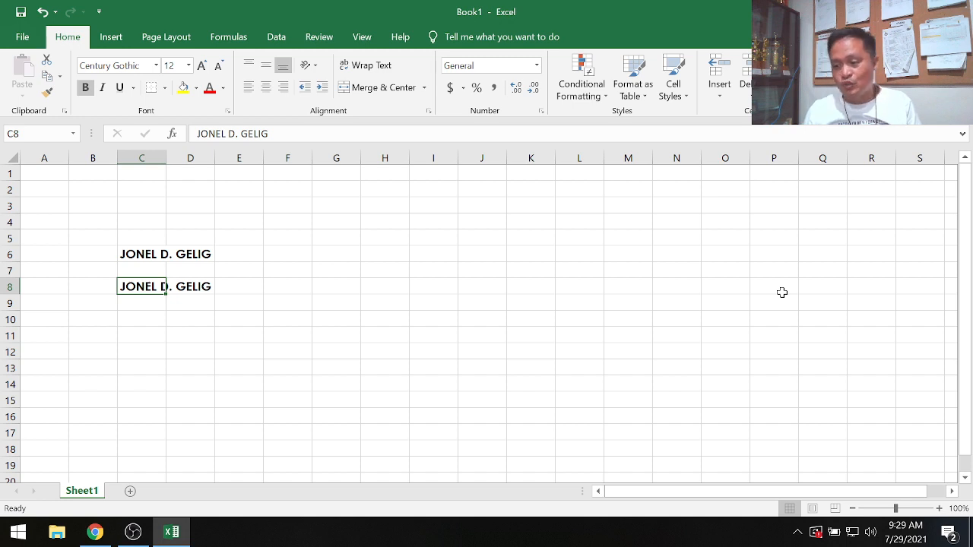
# - Angle the text in cell C6 counterclockwise
pyautogui.click(127, 253)
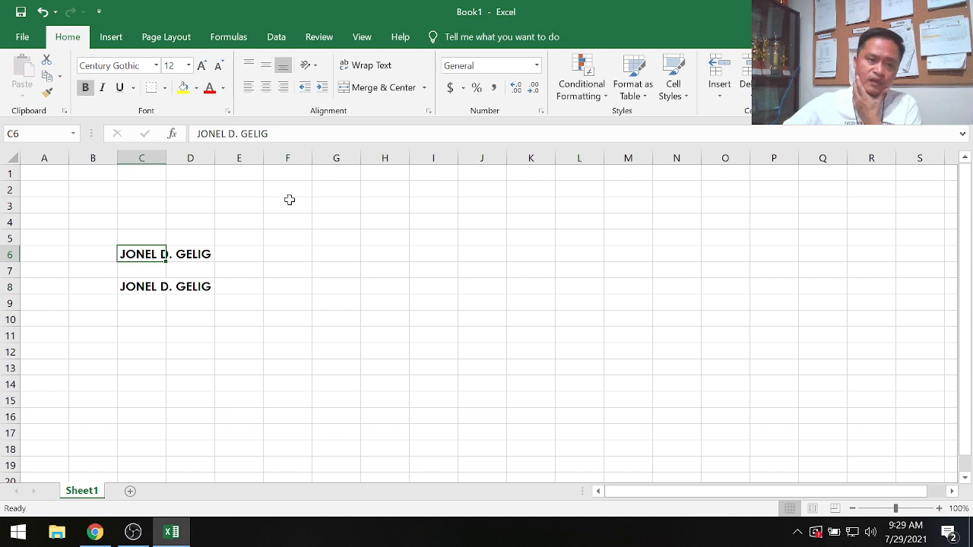
pyautogui.click(23, 37)
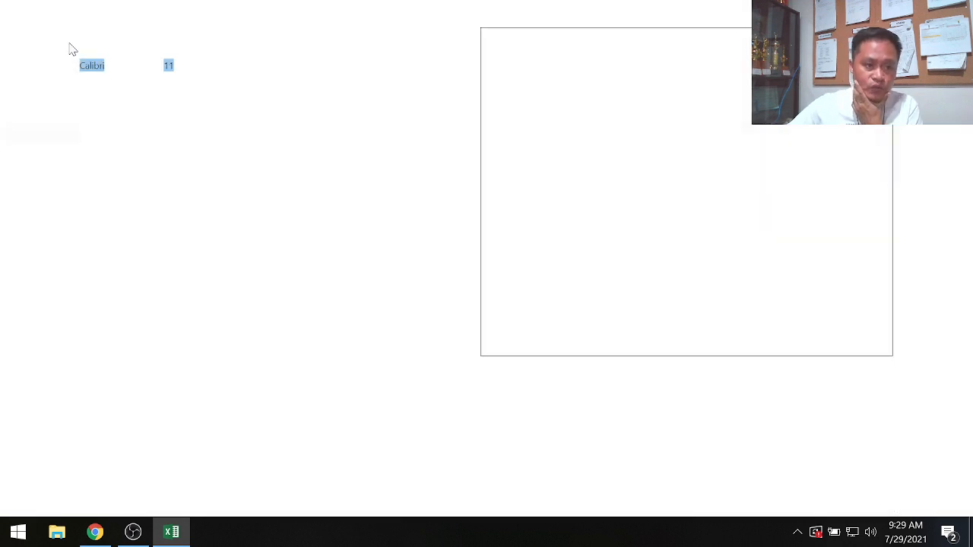
pyautogui.click(27, 30)
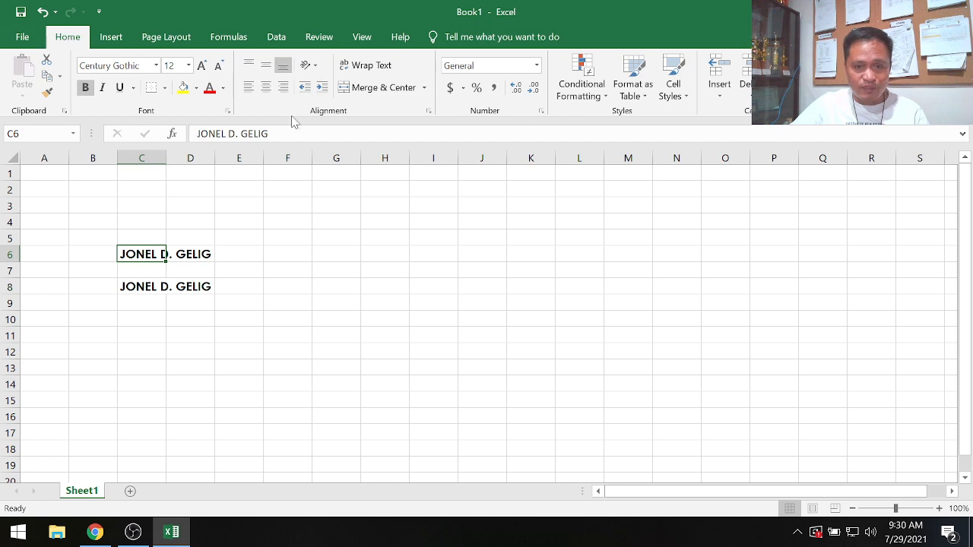
pyautogui.click(307, 68)
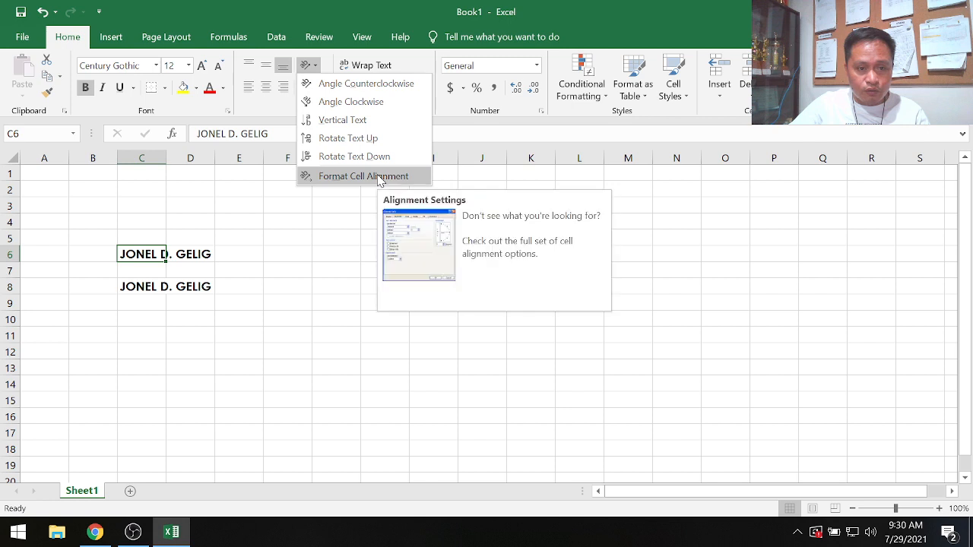
pyautogui.click(357, 83)
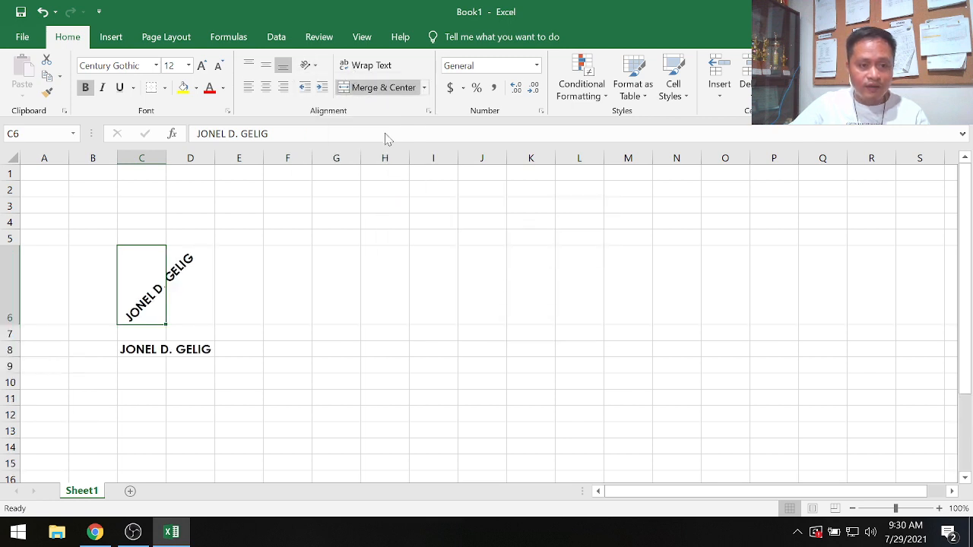
pyautogui.click(272, 348)
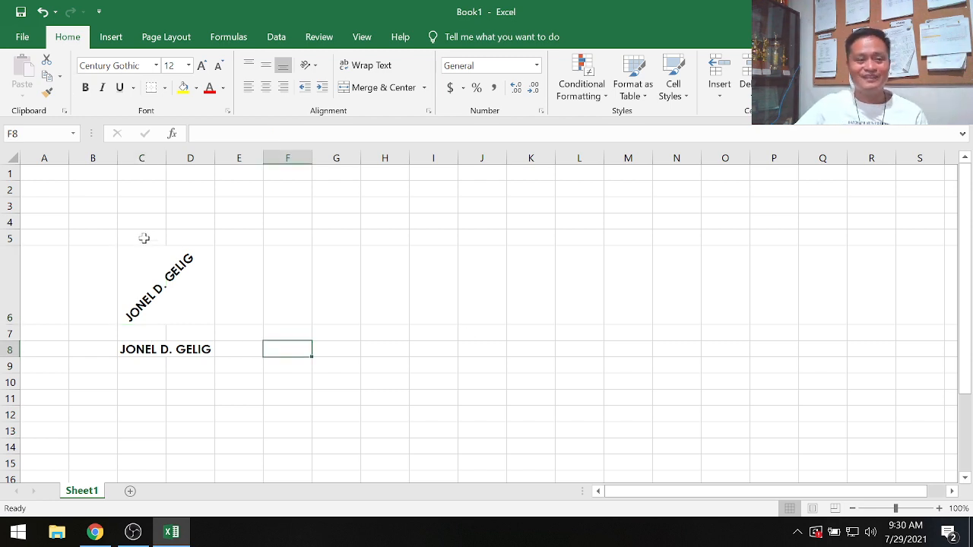
# - Undo the counterclockwise text angle on cell C6
pyautogui.click(159, 264)
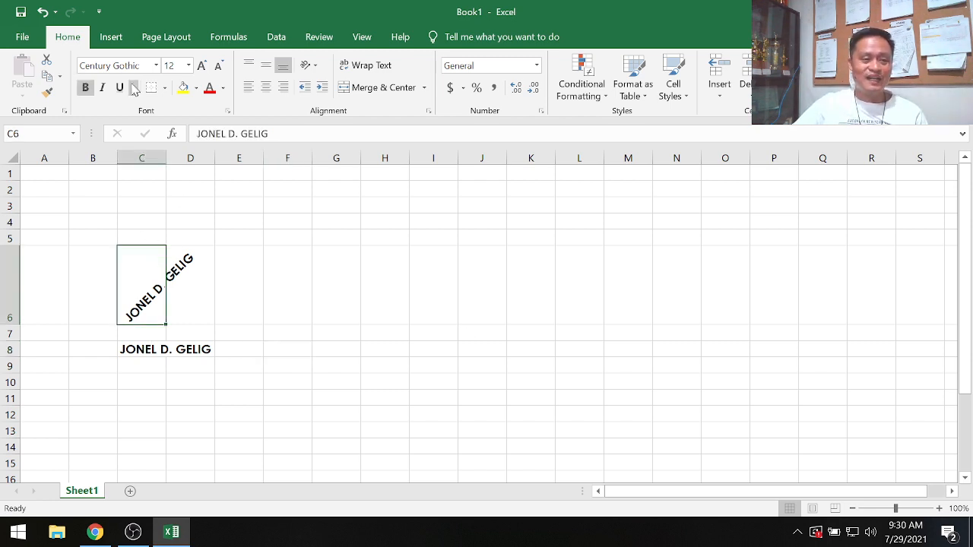
pyautogui.click(308, 66)
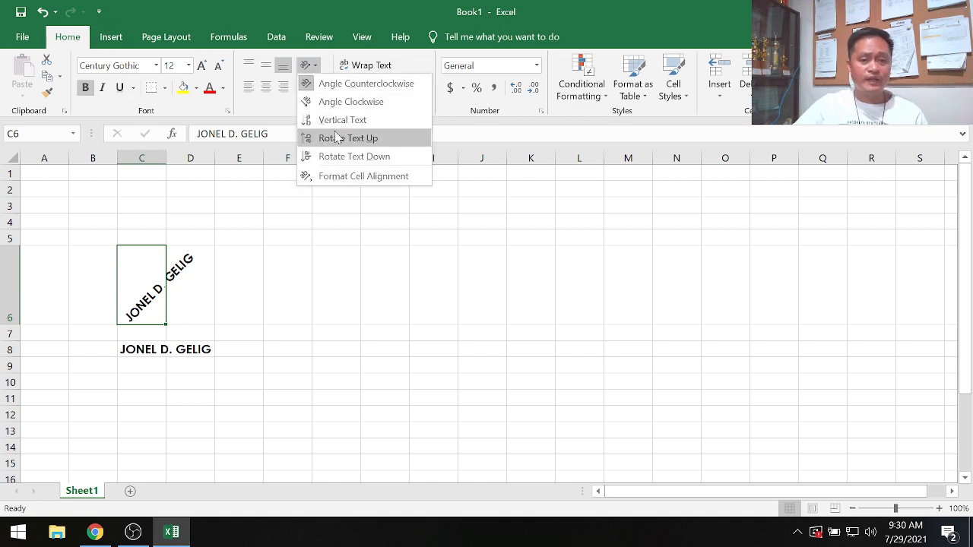
pyautogui.click(298, 389)
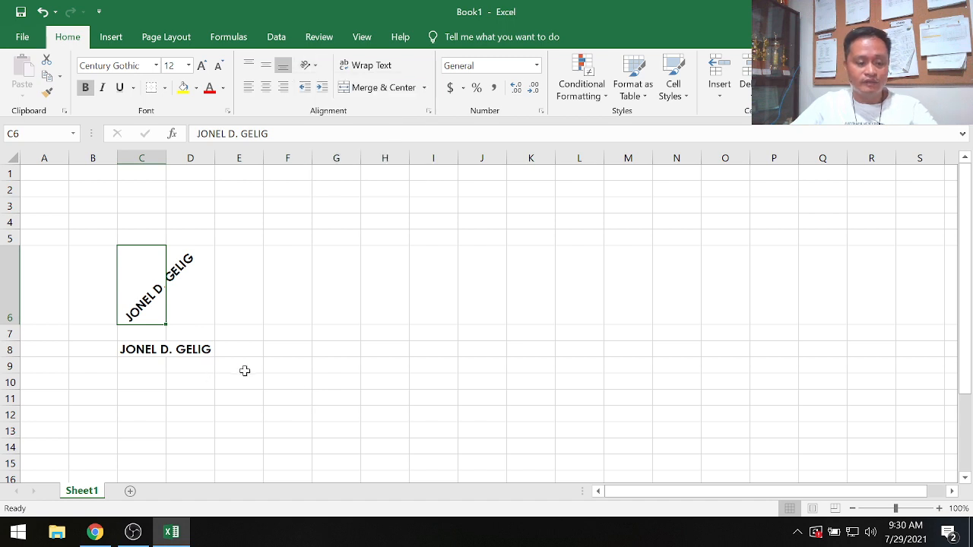
pyautogui.hotkey('ctrl', 'z')
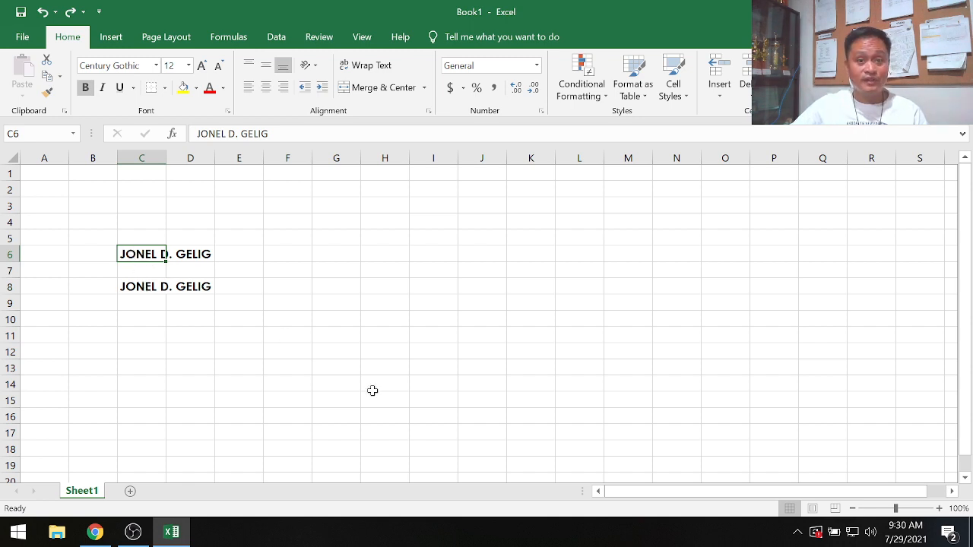
# - Apply a 45-degree text orientation to cell C6 through Format Cells and undo it
pyautogui.rightClick(132, 254)
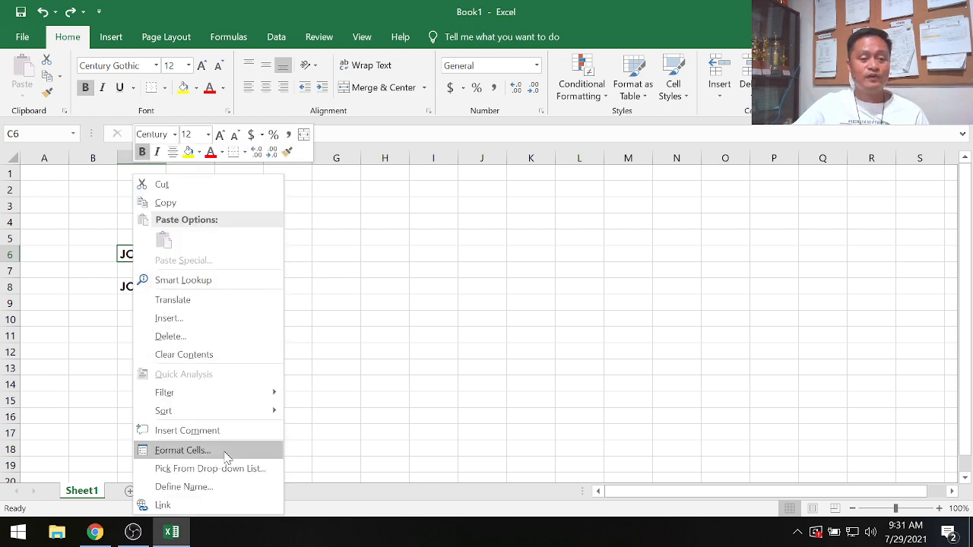
pyautogui.click(183, 450)
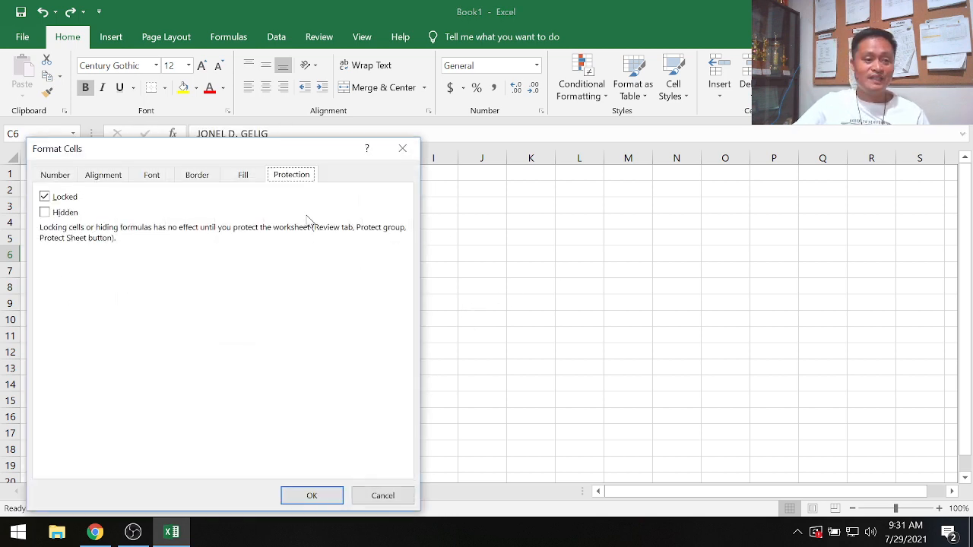
pyautogui.click(107, 181)
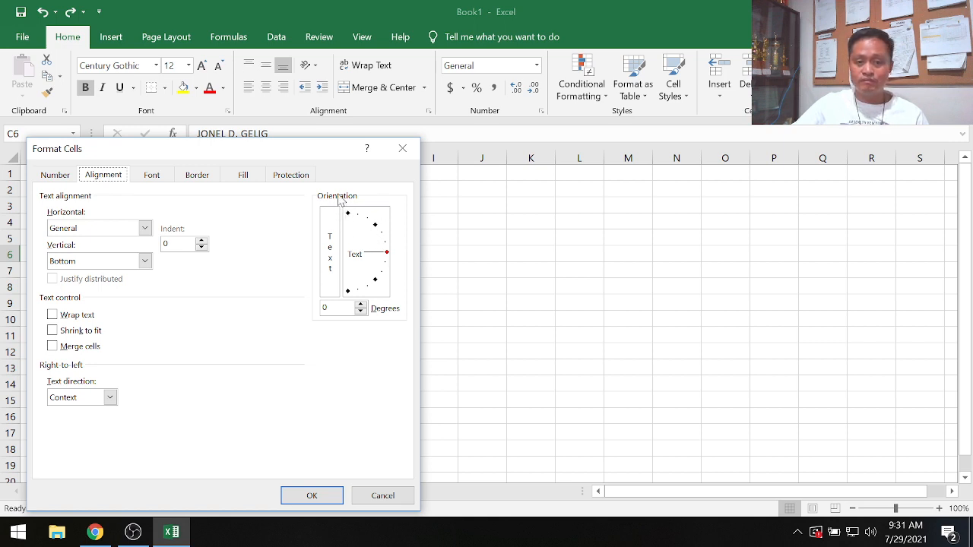
pyautogui.click(376, 226)
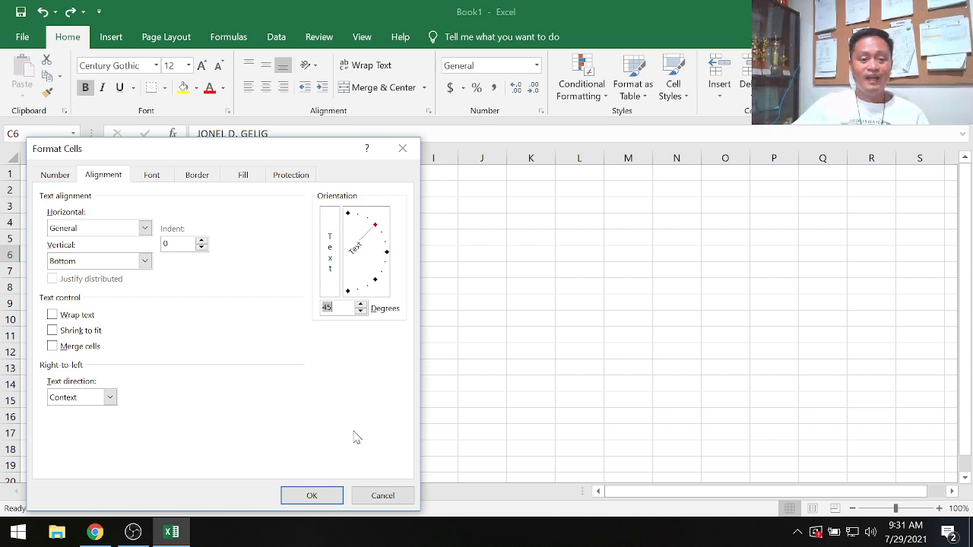
pyautogui.click(317, 497)
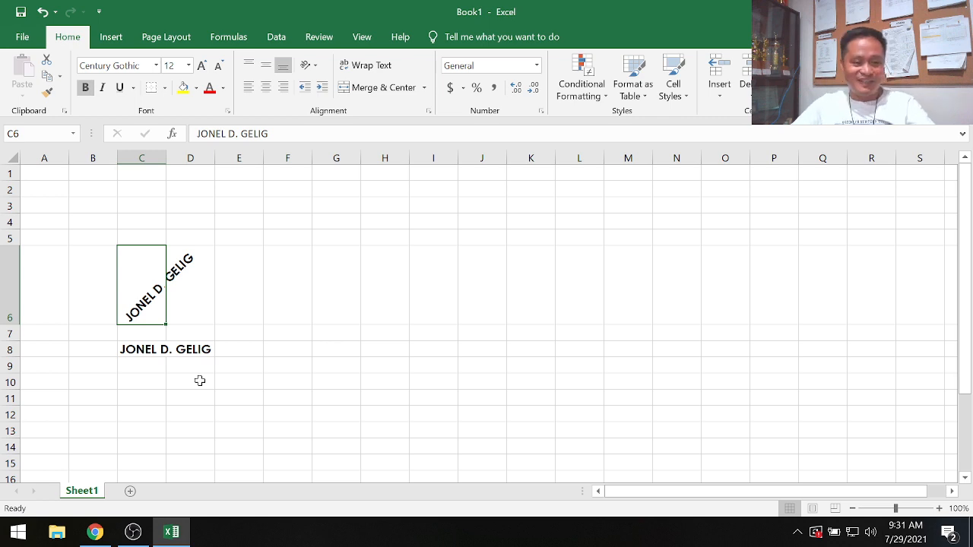
pyautogui.hotkey('ctrl', 'z')
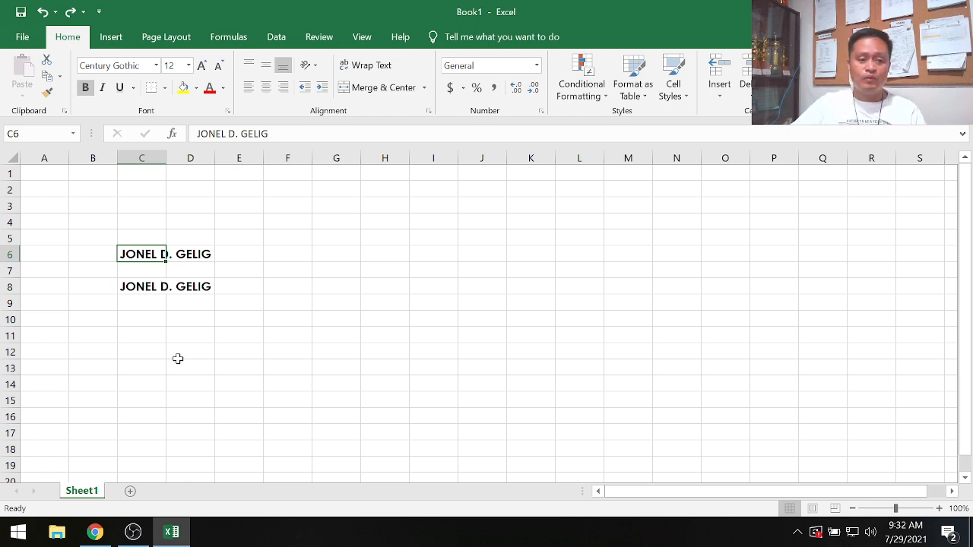
# - Set the font colour of cell C6 to blue
pyautogui.click(233, 350)
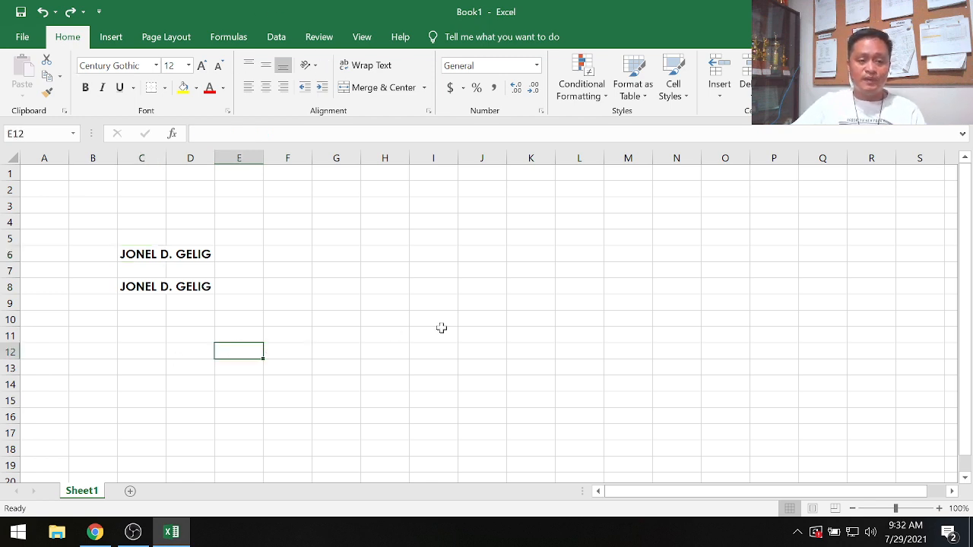
pyautogui.click(136, 256)
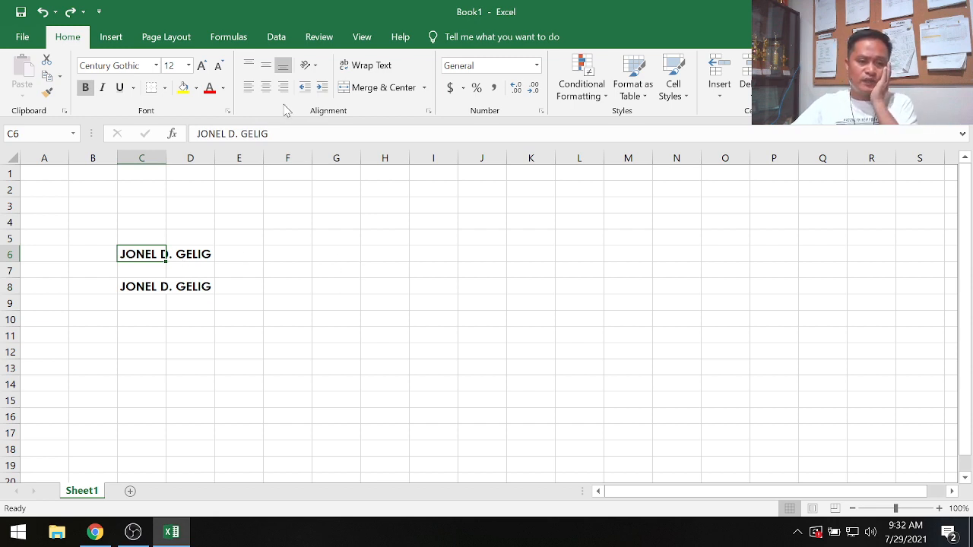
pyautogui.click(223, 90)
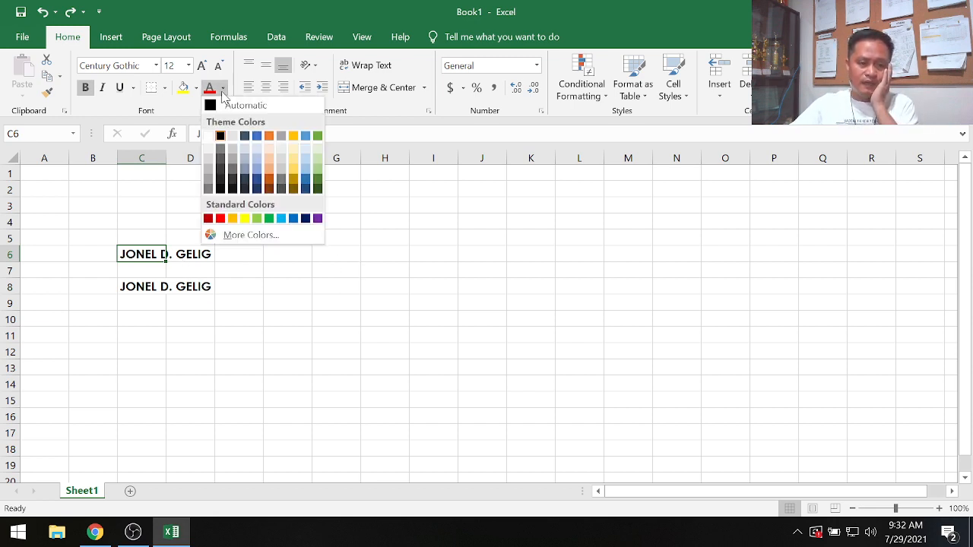
pyautogui.click(293, 219)
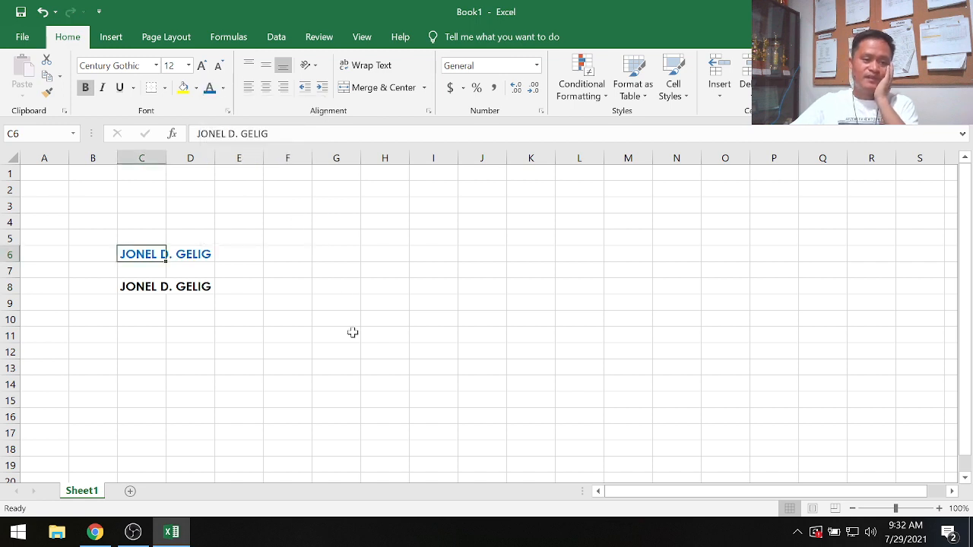
pyautogui.click(348, 335)
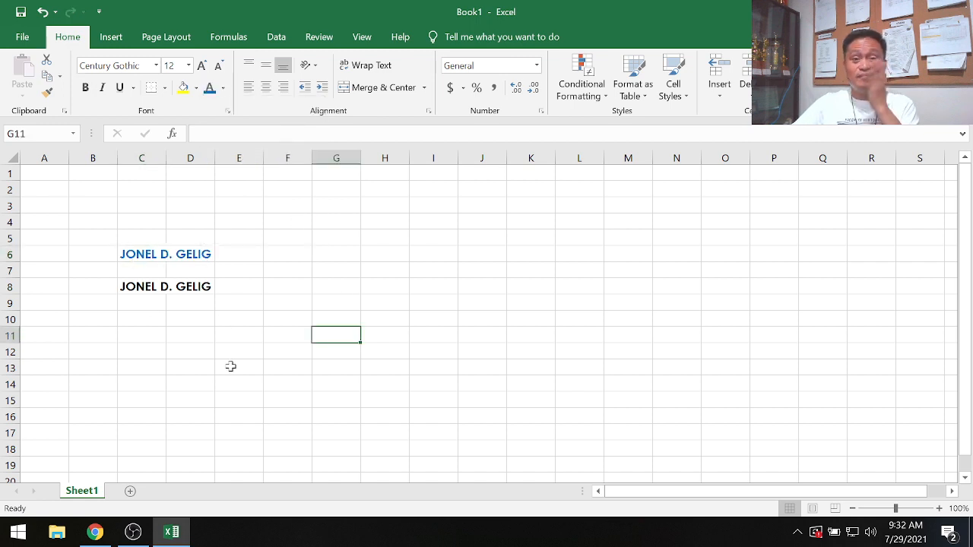
# - Fill cell C8 with a yellow background
pyautogui.click(137, 286)
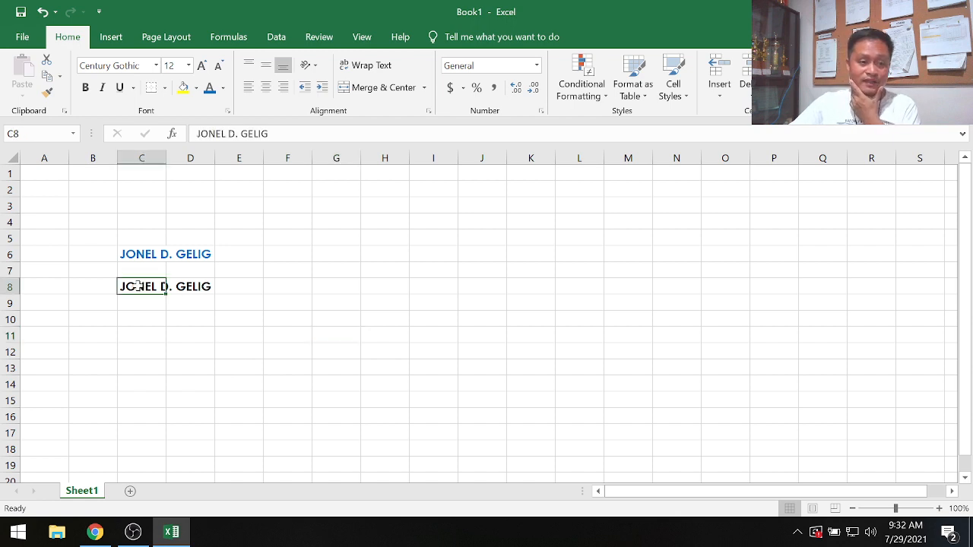
pyautogui.click(199, 89)
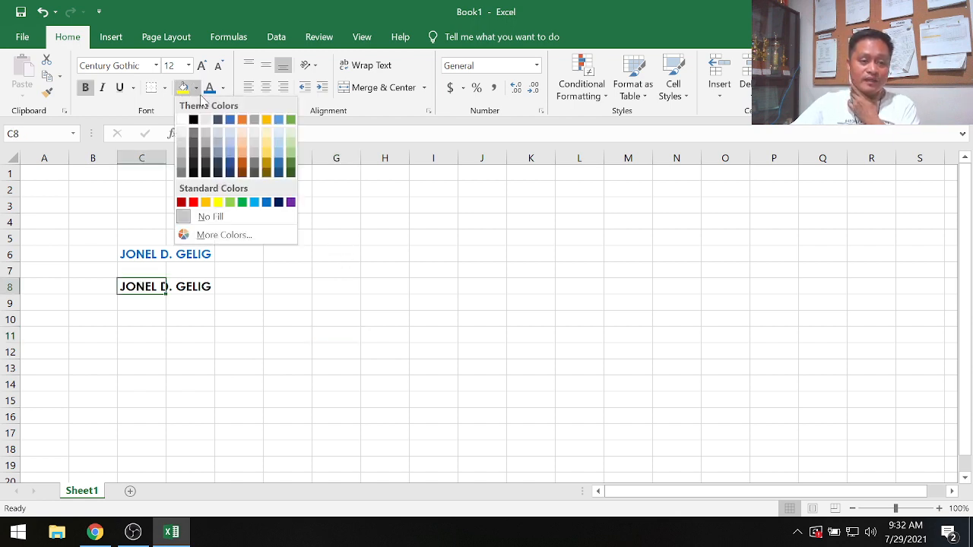
pyautogui.click(218, 203)
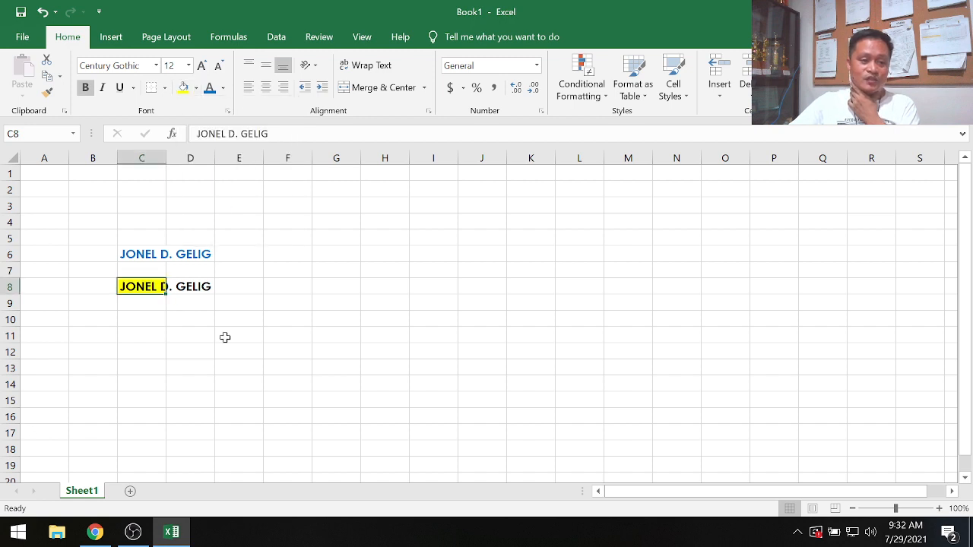
pyautogui.click(230, 348)
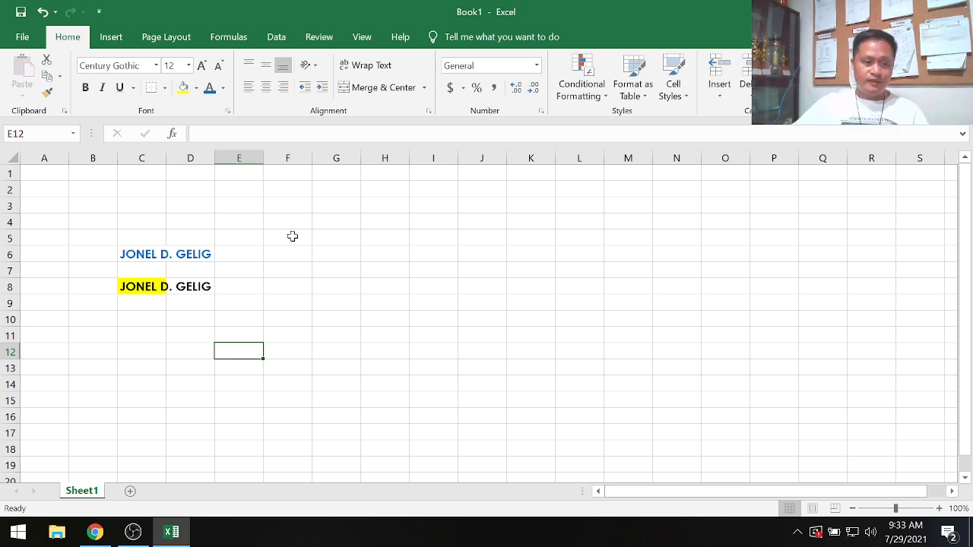
# - Fill cell D8 yellow as well and widen column C
pyautogui.click(189, 285)
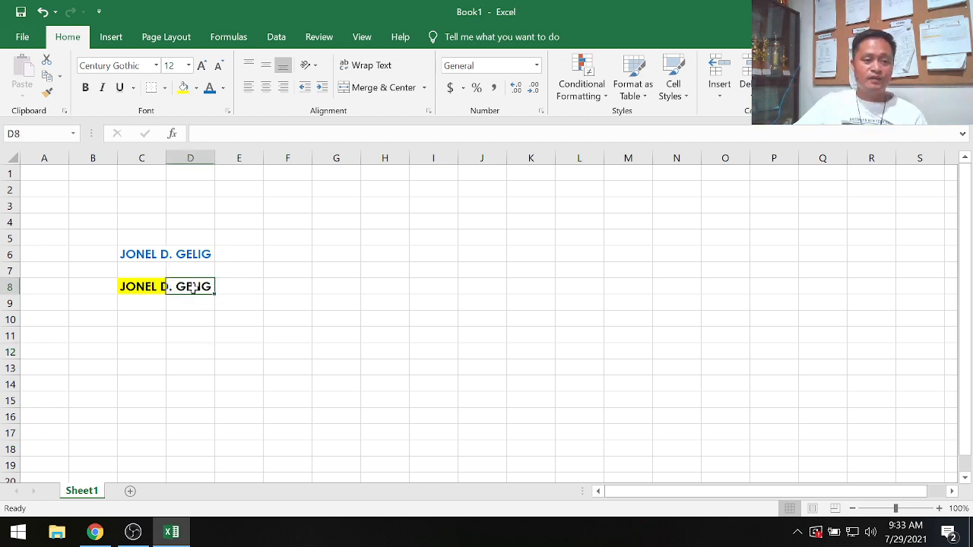
pyautogui.click(182, 87)
pyautogui.click(294, 388)
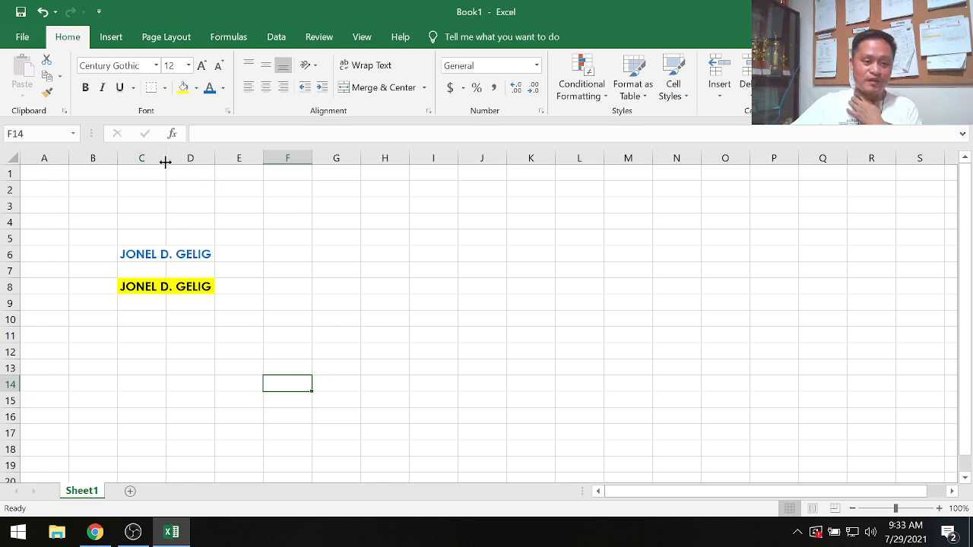
pyautogui.moveTo(165, 161); pyautogui.dragTo(236, 168)
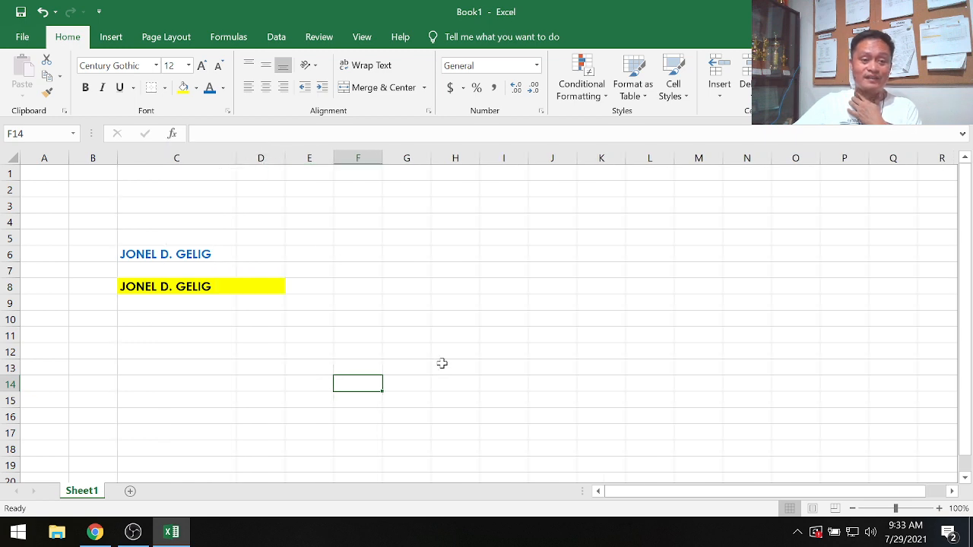
pyautogui.click(155, 335)
# - Remove the background fill from cell D8
pyautogui.click(264, 288)
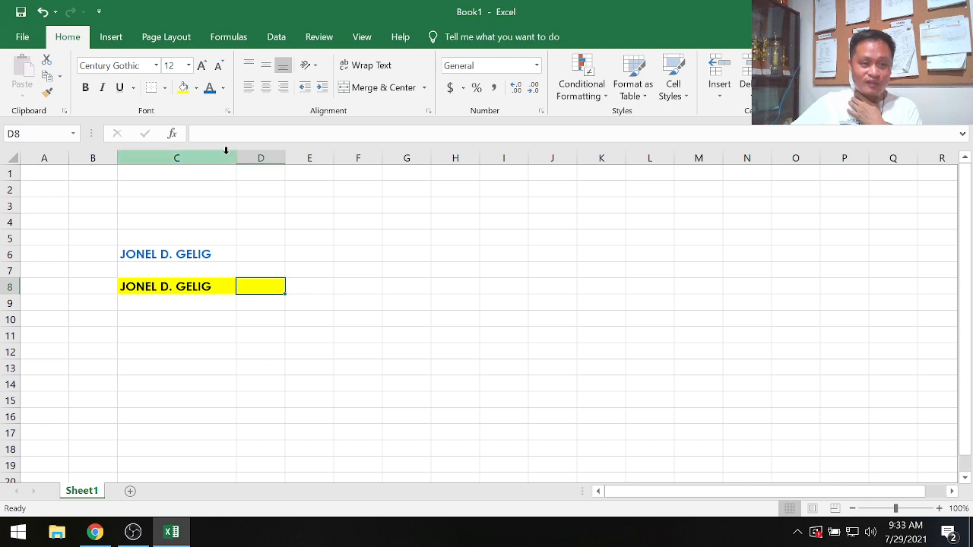
pyautogui.click(196, 88)
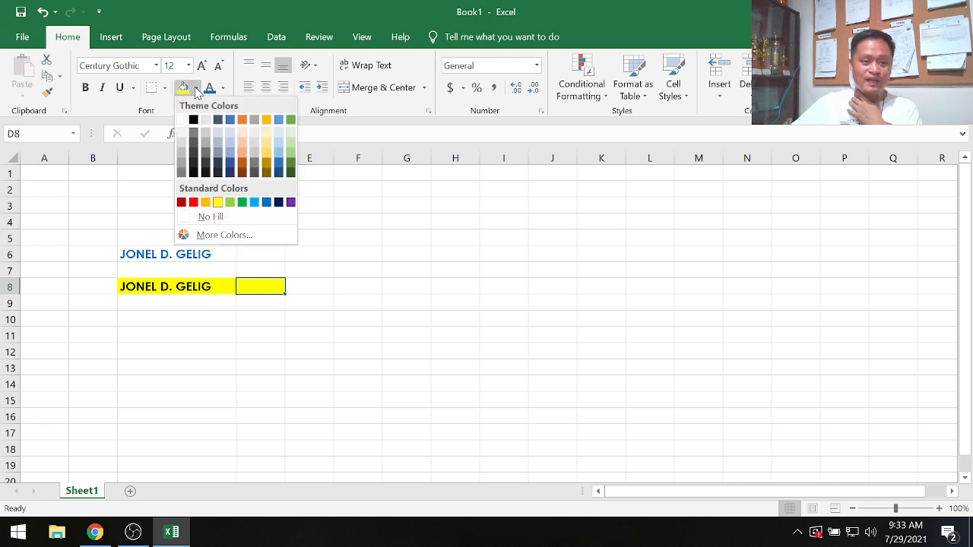
pyautogui.click(215, 217)
pyautogui.click(190, 399)
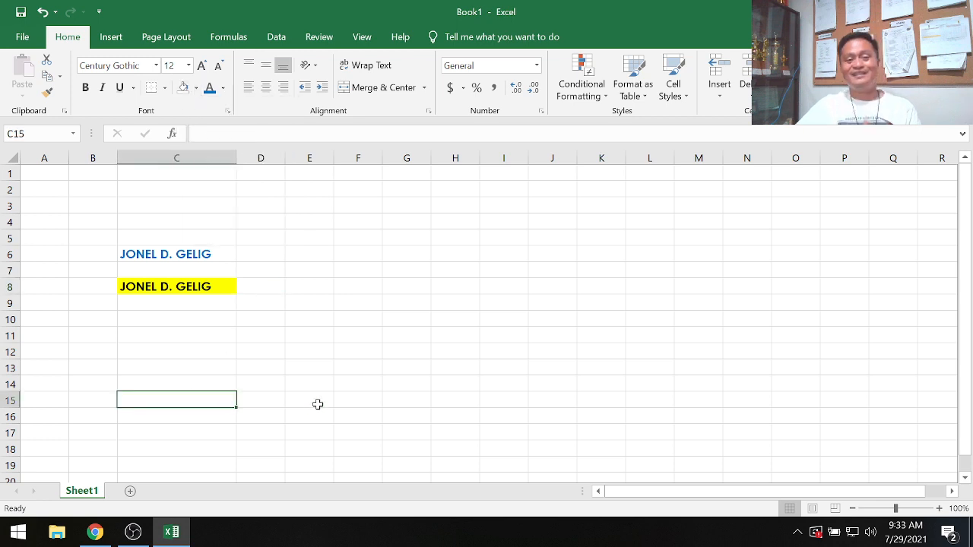
# - Narrow column C so it just fits the name
pyautogui.moveTo(237, 158); pyautogui.dragTo(217, 163)
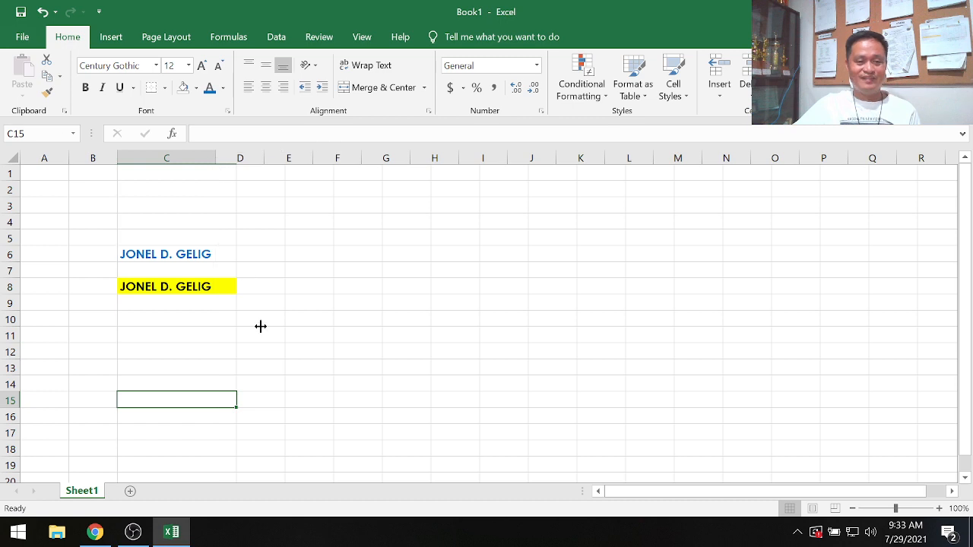
pyautogui.click(259, 331)
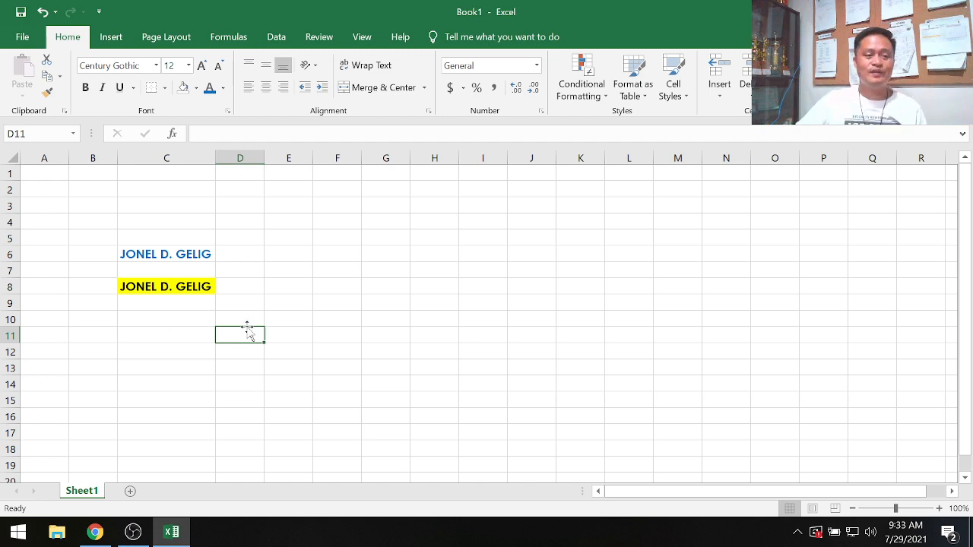
# - Open Format Cells for cell C6, browse its tabs, and apply a yellow background fill
pyautogui.click(144, 255)
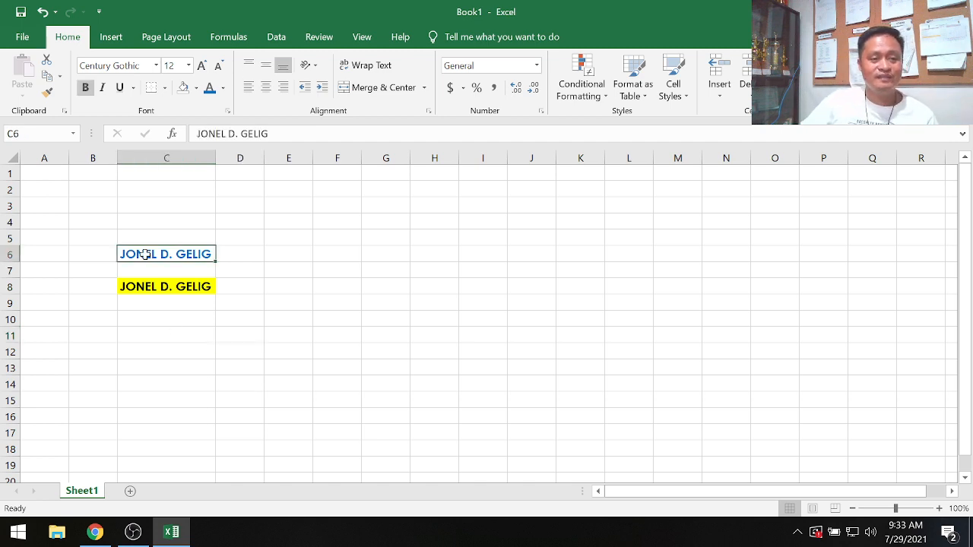
pyautogui.rightClick(144, 255)
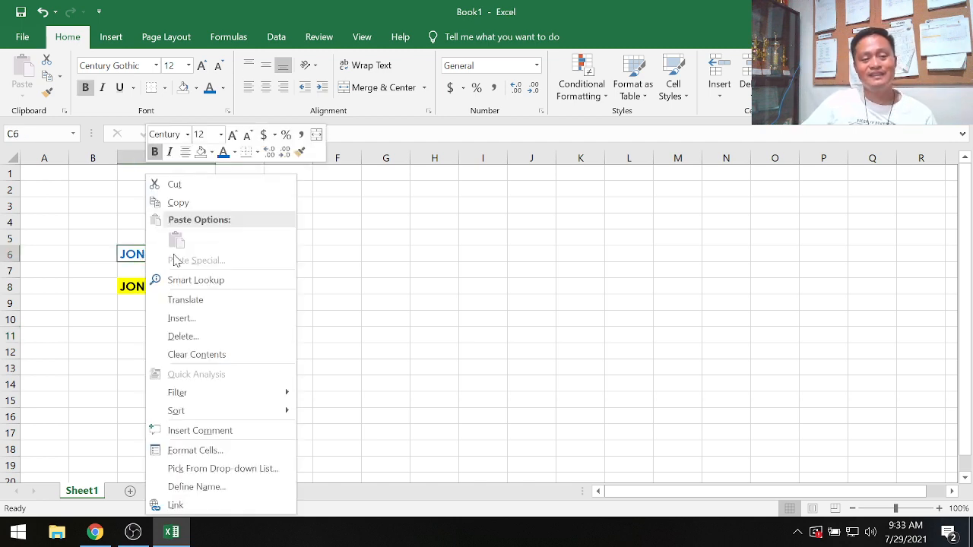
pyautogui.click(219, 451)
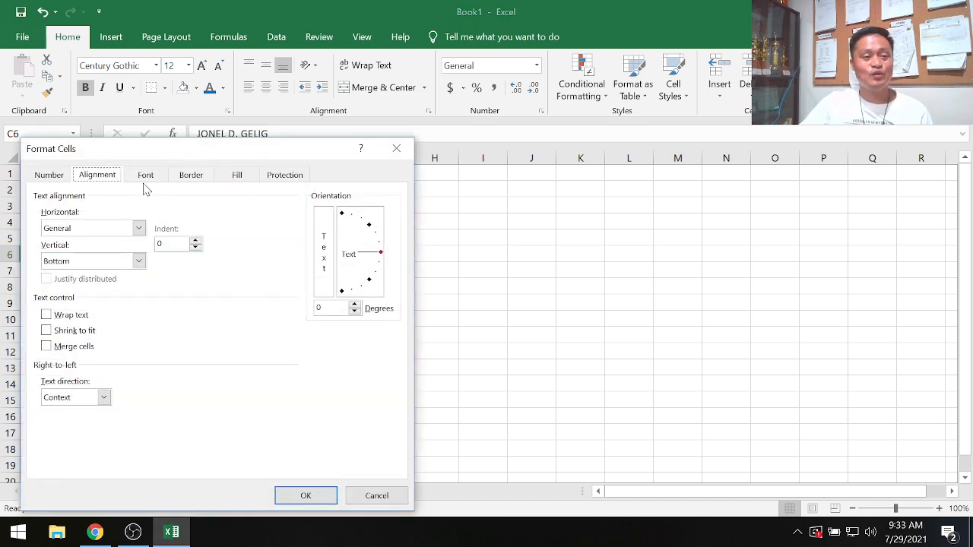
pyautogui.click(145, 177)
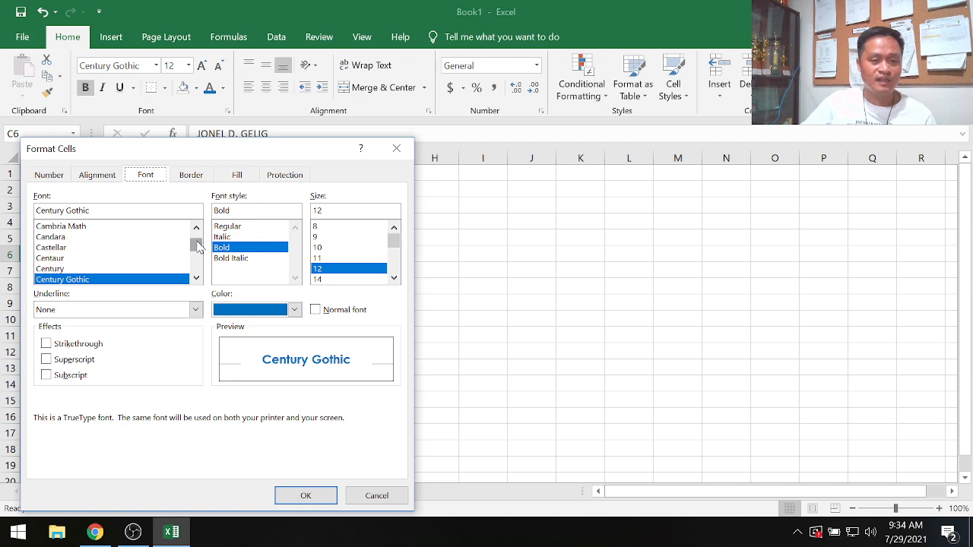
pyautogui.moveTo(196, 245); pyautogui.dragTo(196, 294)
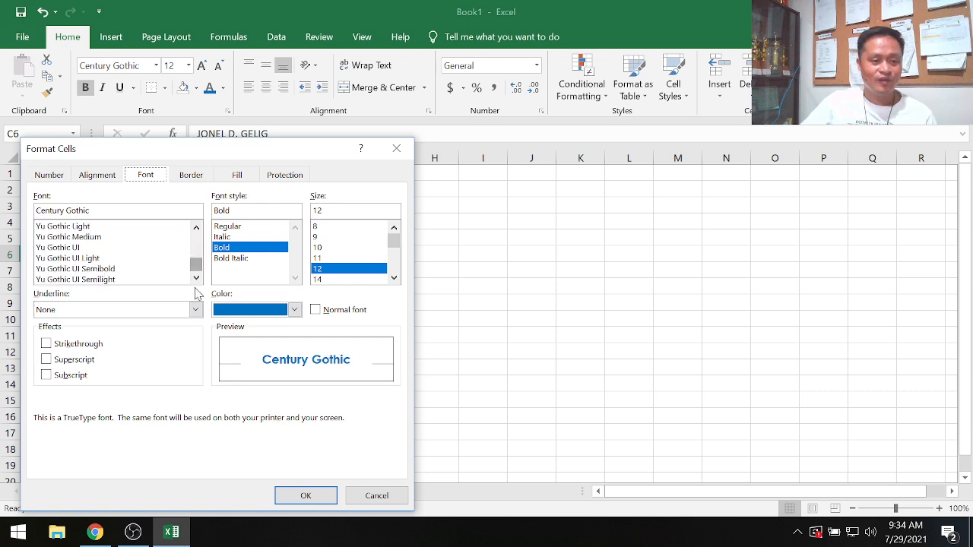
pyautogui.click(191, 176)
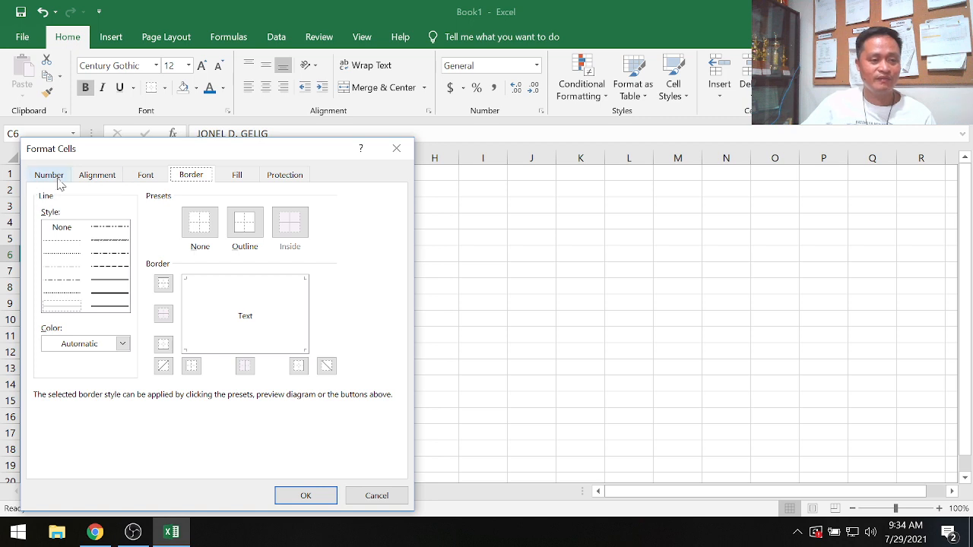
pyautogui.click(238, 179)
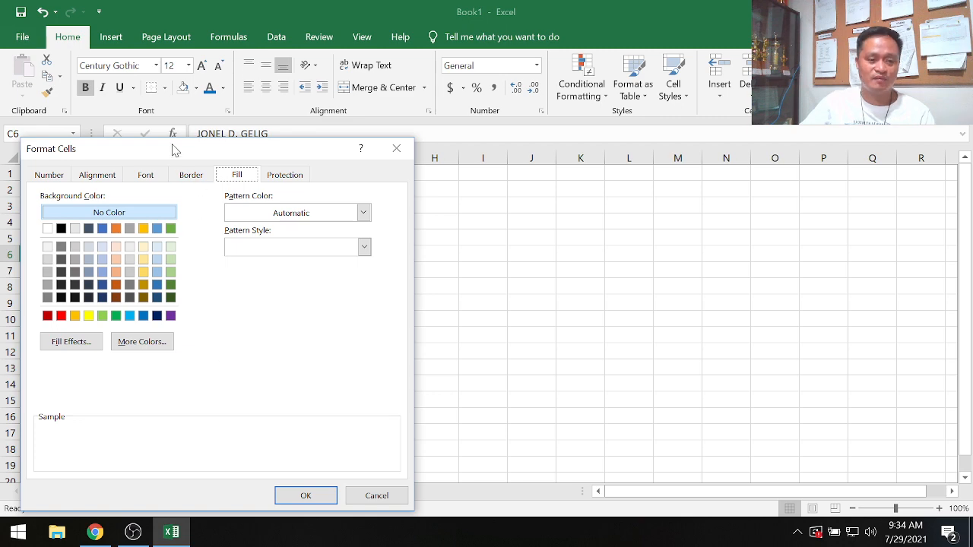
pyautogui.moveTo(175, 149); pyautogui.dragTo(462, 164)
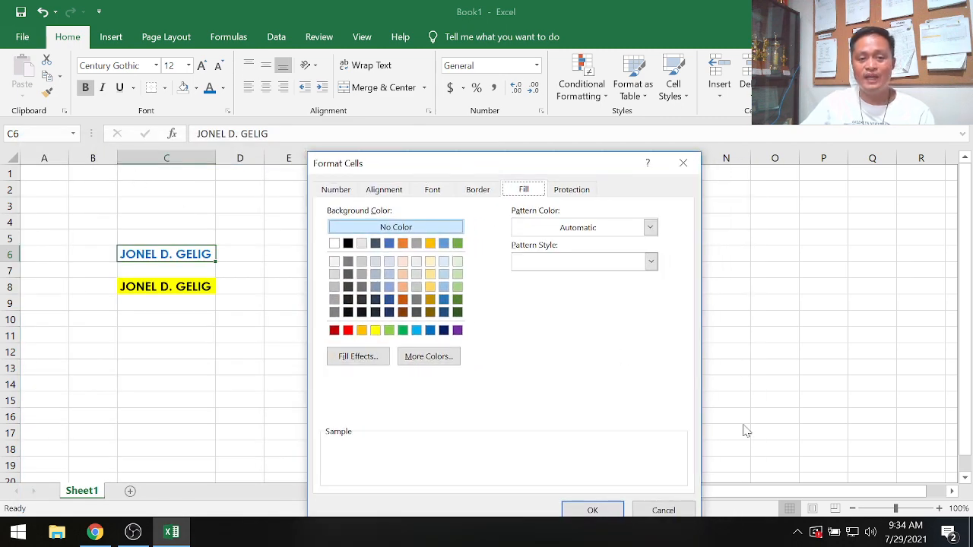
pyautogui.click(375, 331)
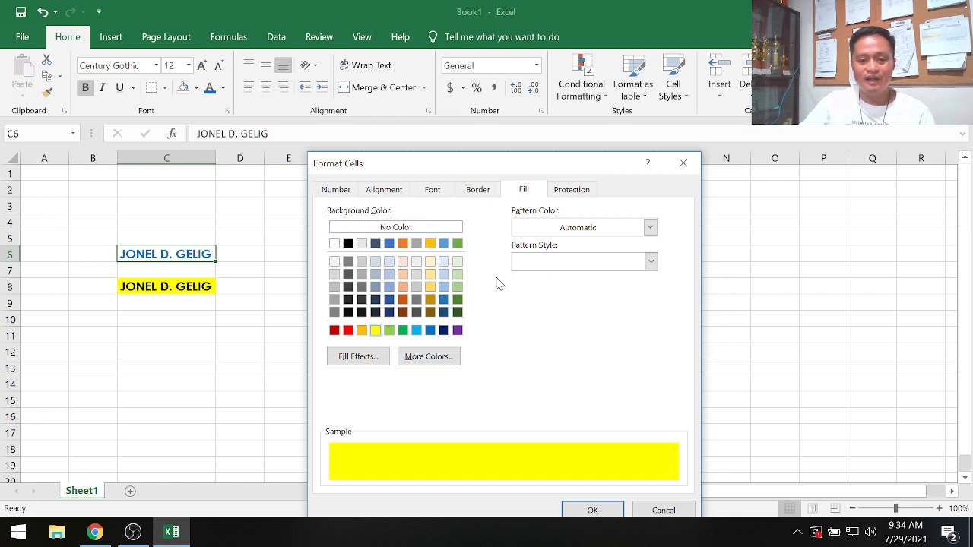
pyautogui.click(600, 511)
# - Widen column C well beyond the length of the name
pyautogui.click(199, 374)
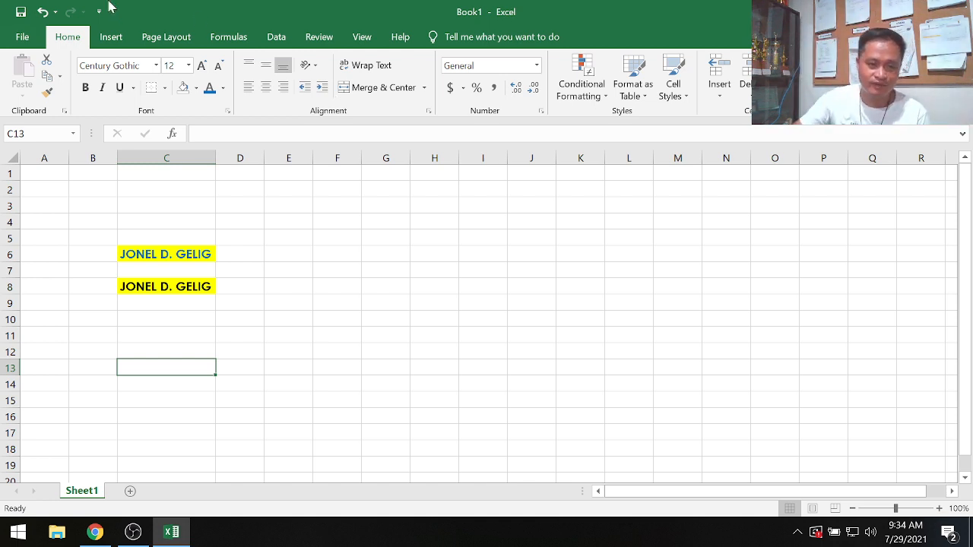
pyautogui.moveTo(218, 162); pyautogui.dragTo(408, 168)
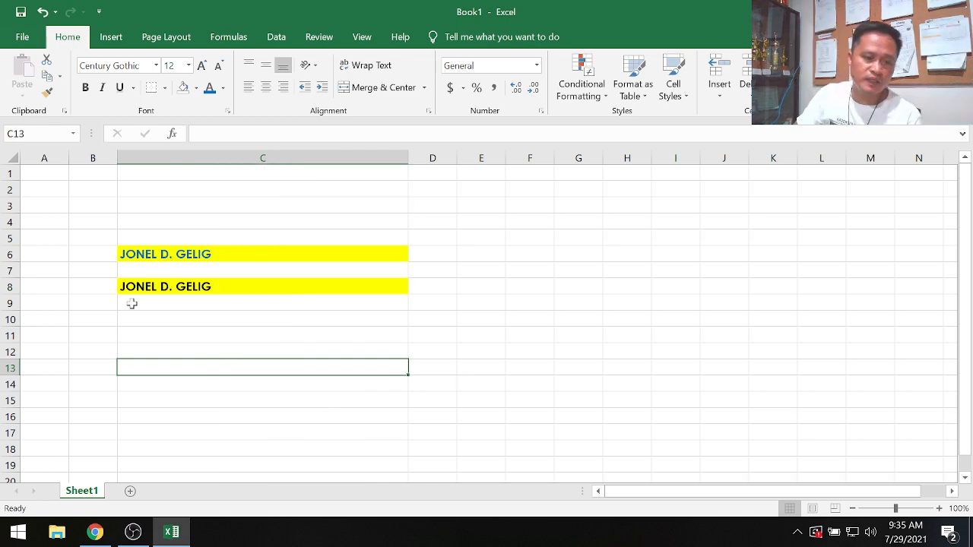
pyautogui.click(160, 254)
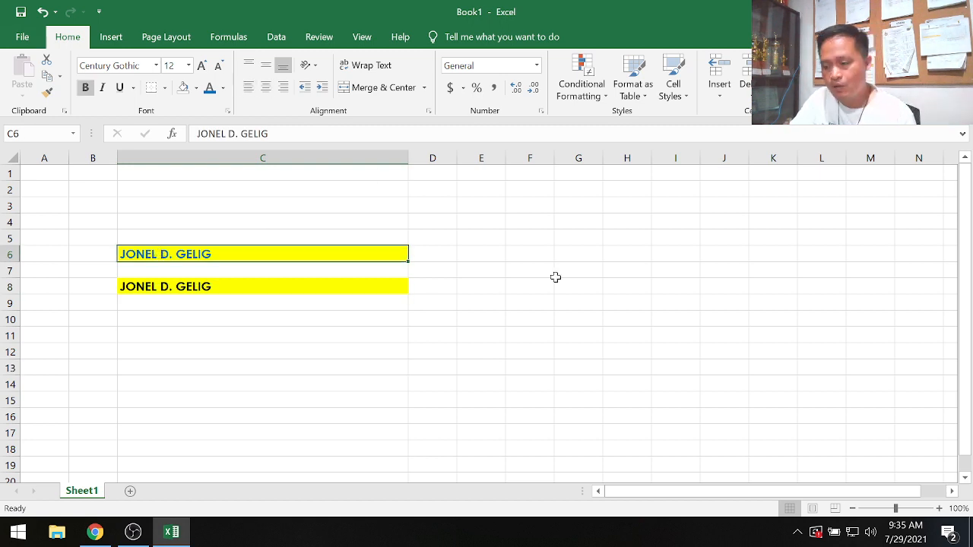
# - Centre the name in cell C6 horizontally and right-align the name in cell C8
pyautogui.moveTo(171, 532)
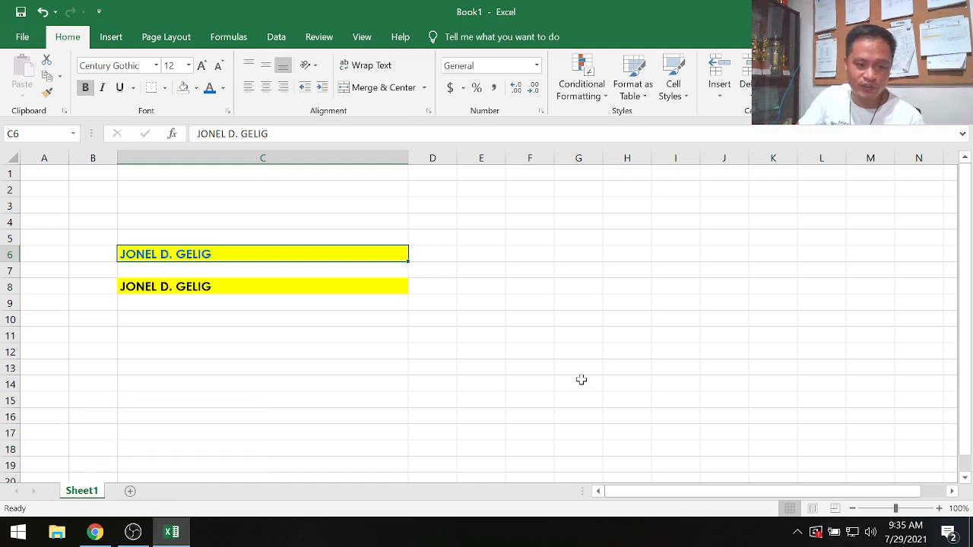
pyautogui.click(236, 380)
pyautogui.hotkey('ctrl', 'Up')
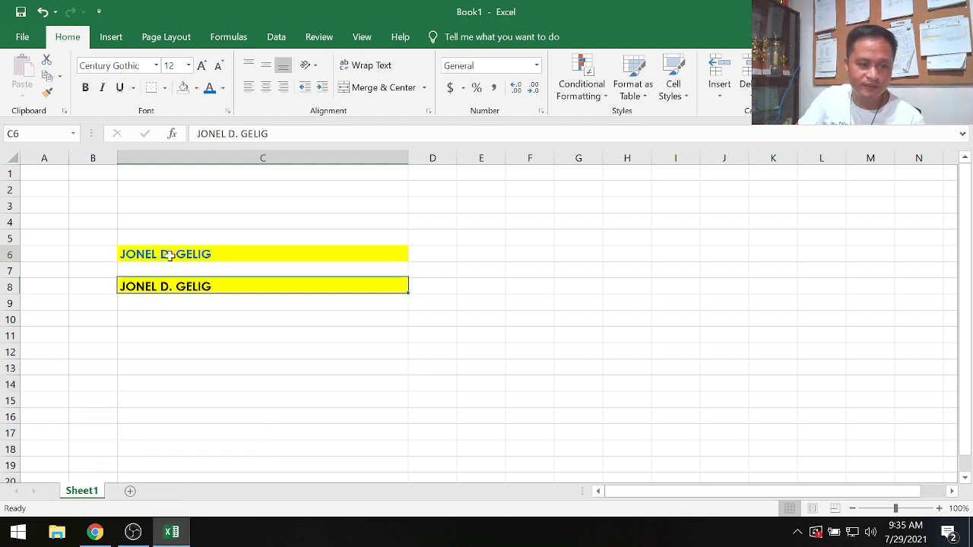
pyautogui.hotkey('ctrl', 'Up')
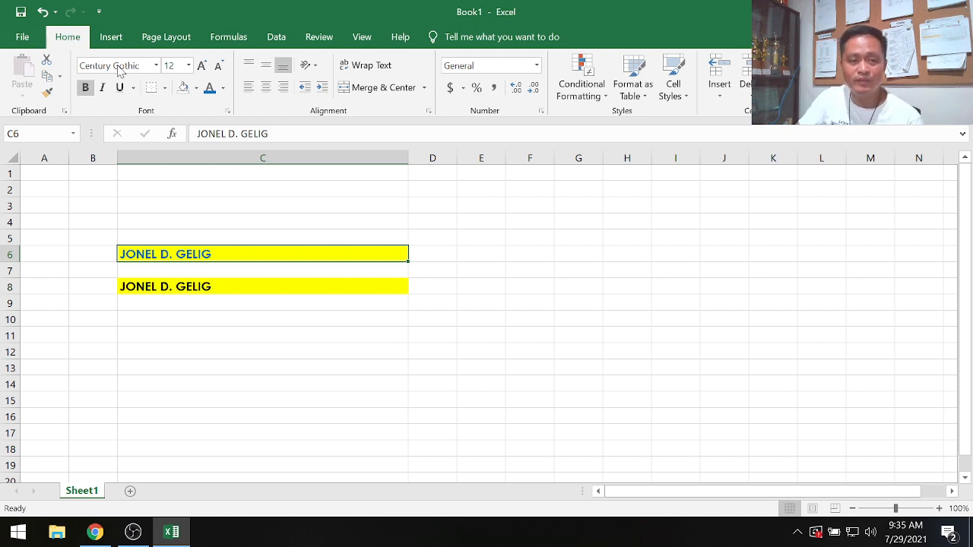
pyautogui.click(265, 89)
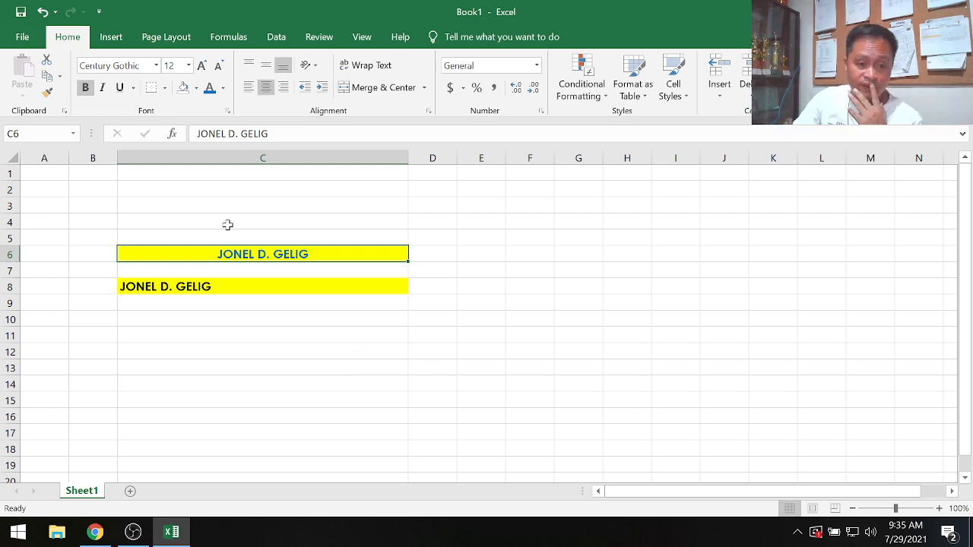
pyautogui.click(254, 286)
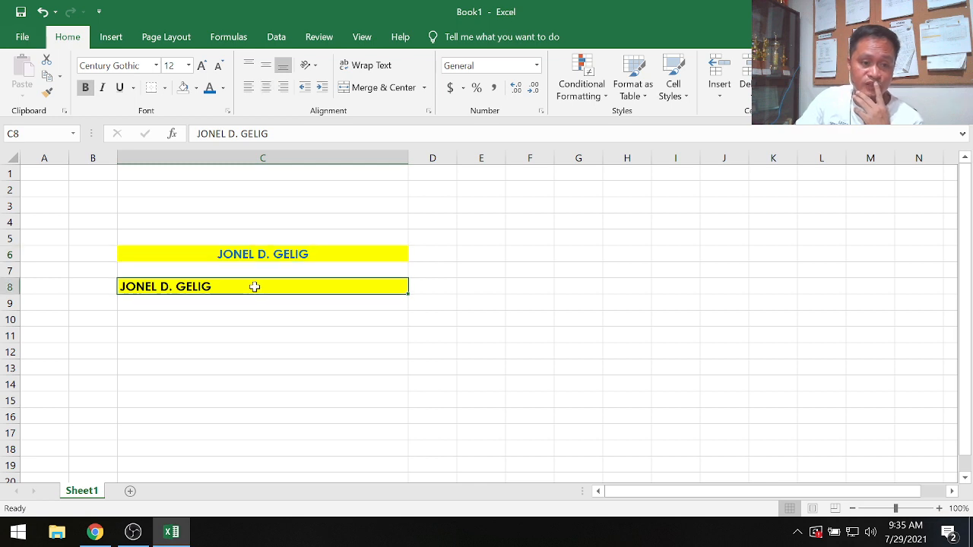
pyautogui.click(283, 89)
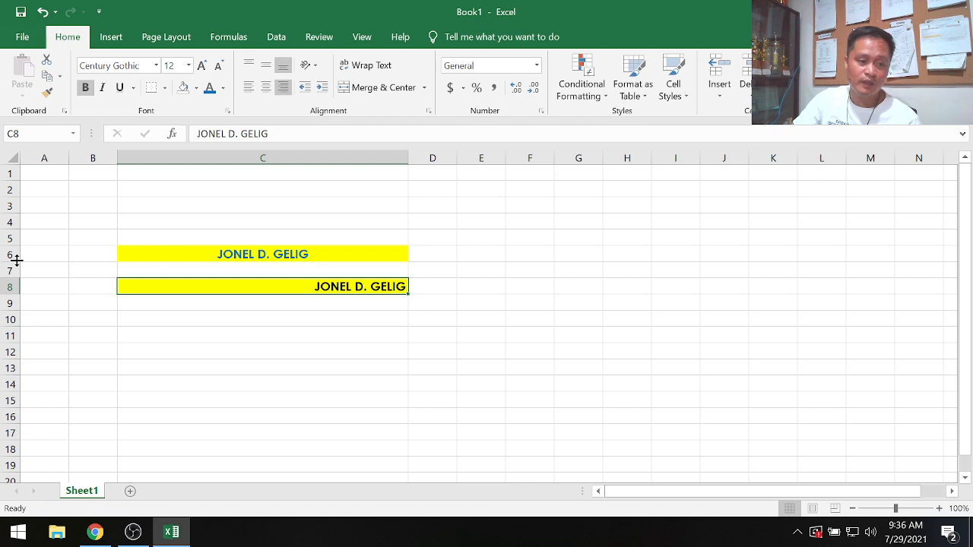
# - Make row 6 much taller and vertically centre the name in cell C6
pyautogui.moveTo(17, 261); pyautogui.dragTo(10, 378)
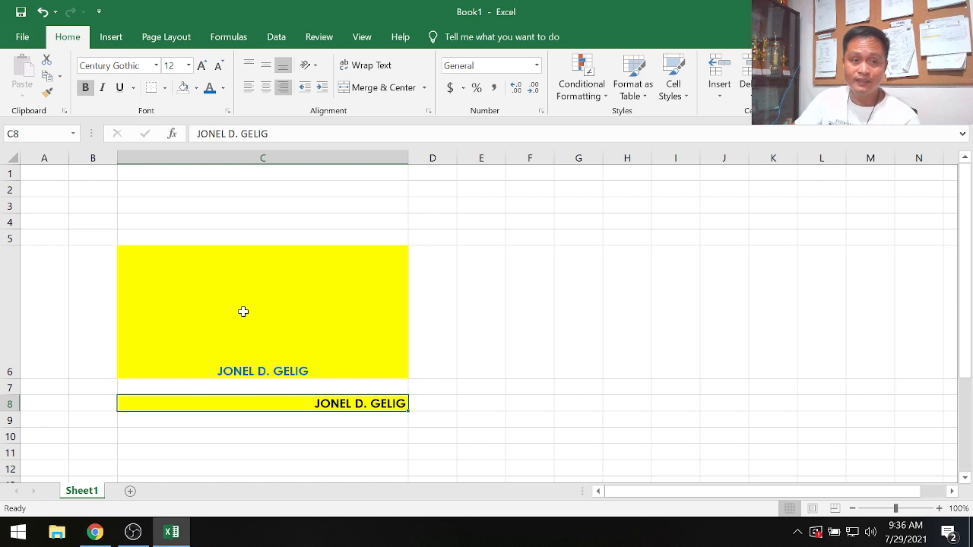
pyautogui.click(266, 69)
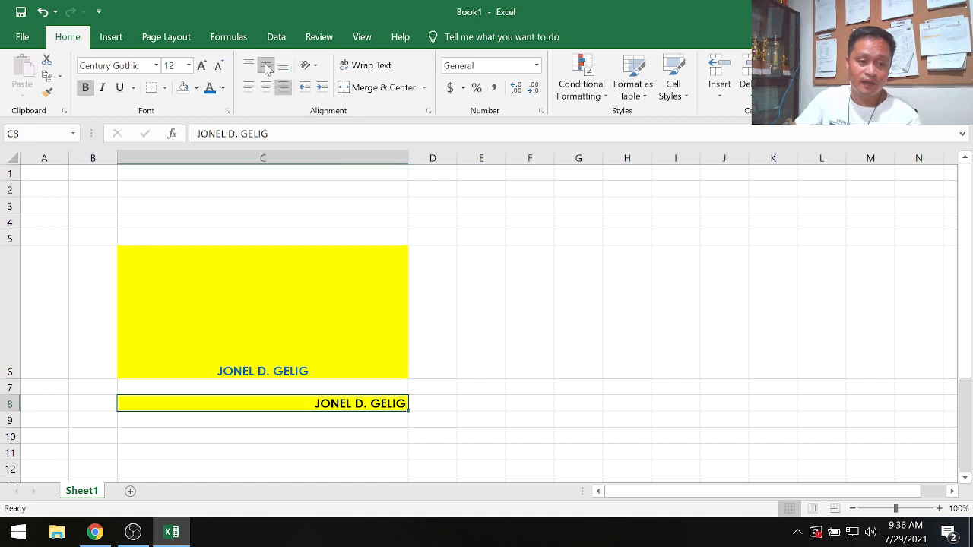
pyautogui.click(257, 341)
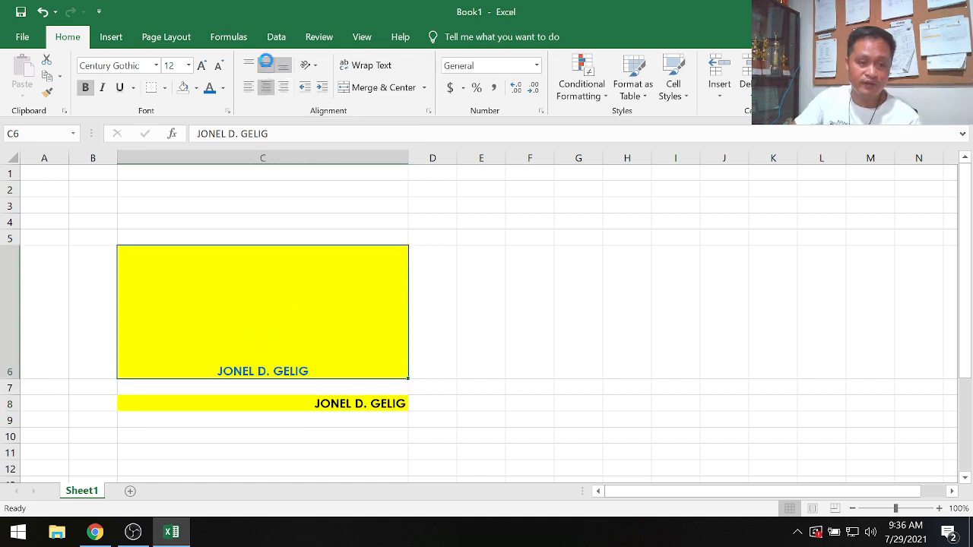
pyautogui.click(266, 65)
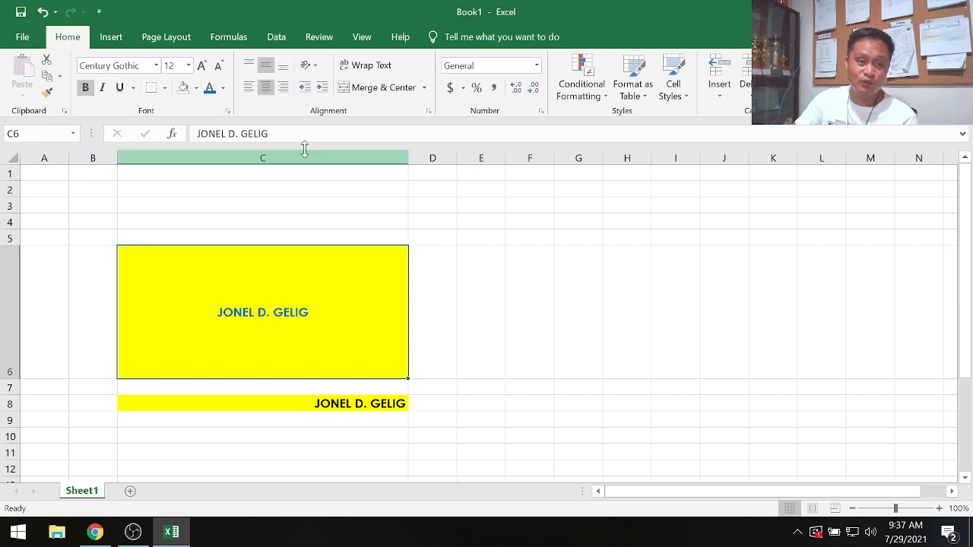
# - Angle the text in cell C6 counterclockwise
pyautogui.click(310, 67)
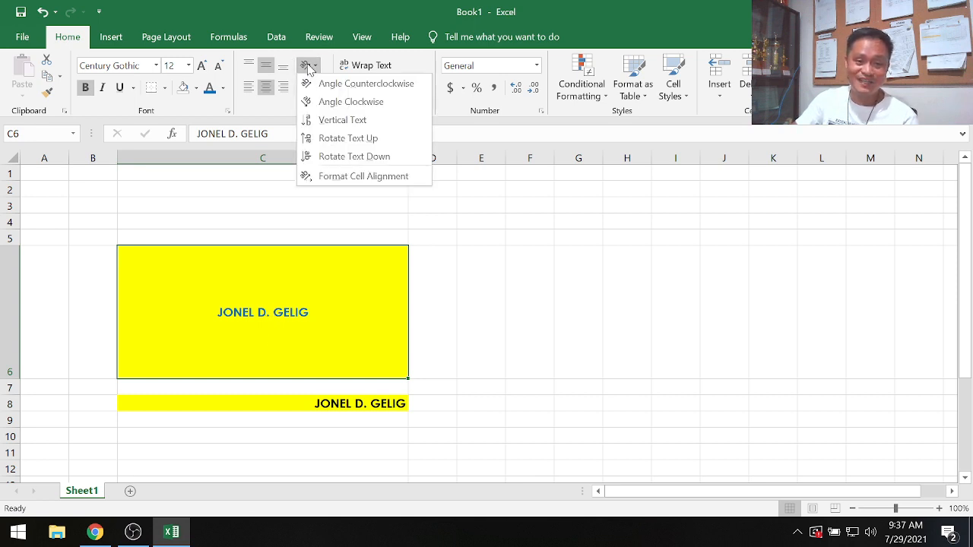
pyautogui.click(367, 85)
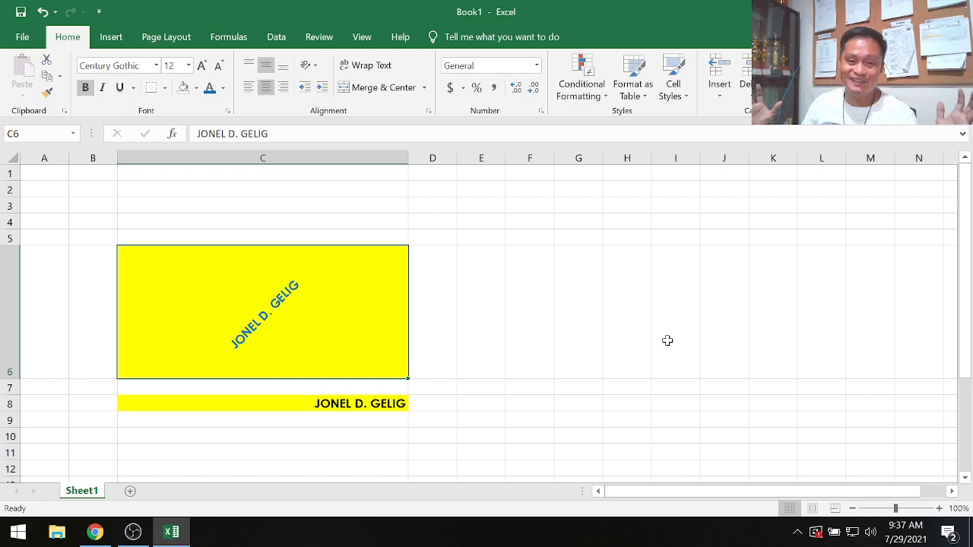
# - Enter a location address in cell E6
pyautogui.click(486, 311)
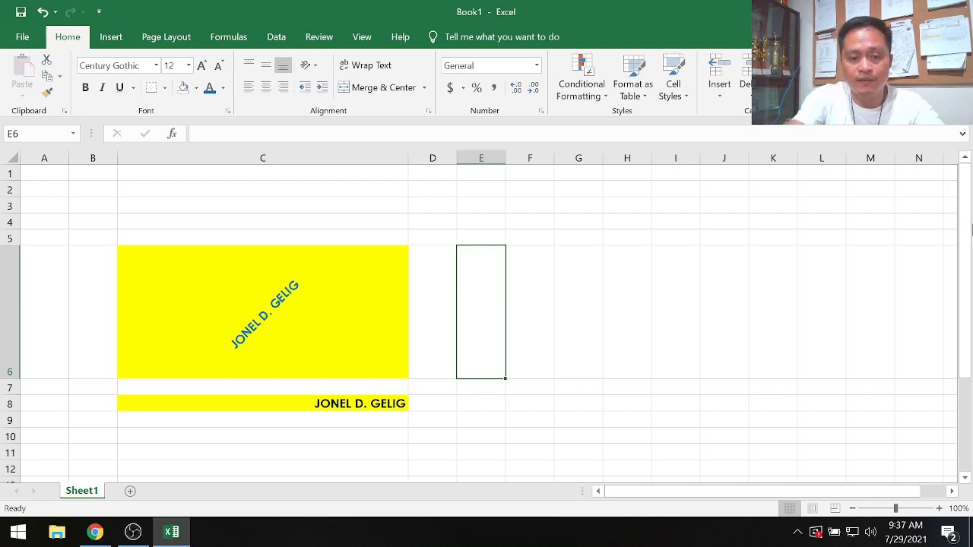
pyautogui.write('na')
pyautogui.press('BackSpace')
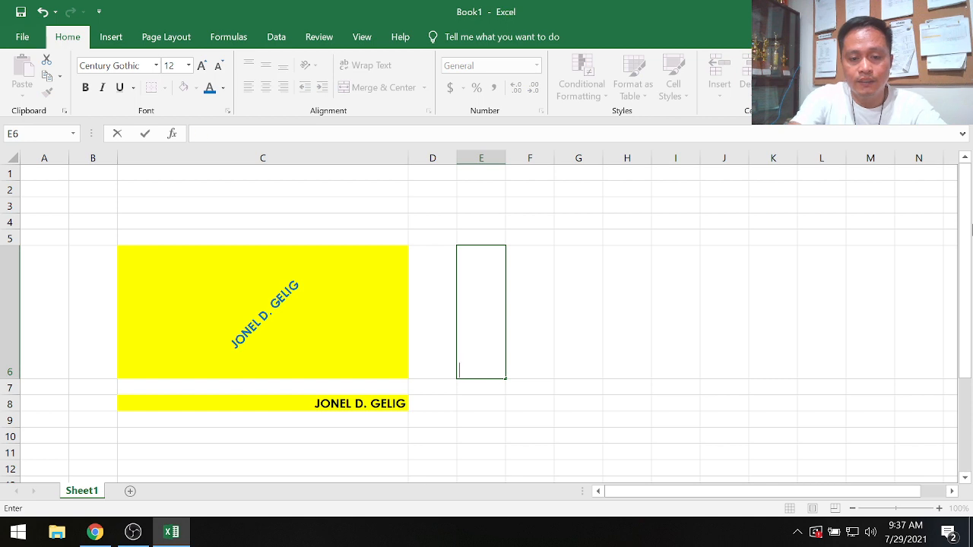
pyautogui.write('NAILON, B')
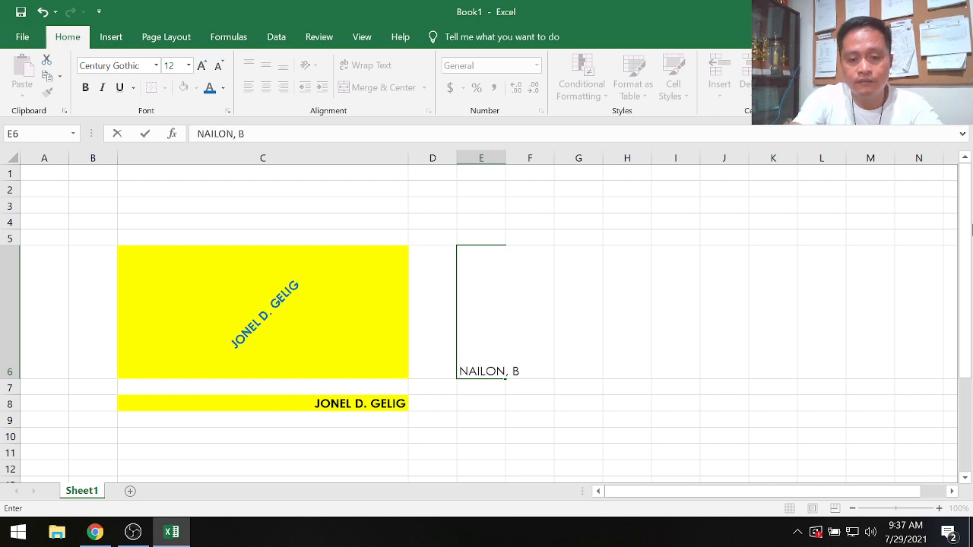
pyautogui.write('OGO CITY,')
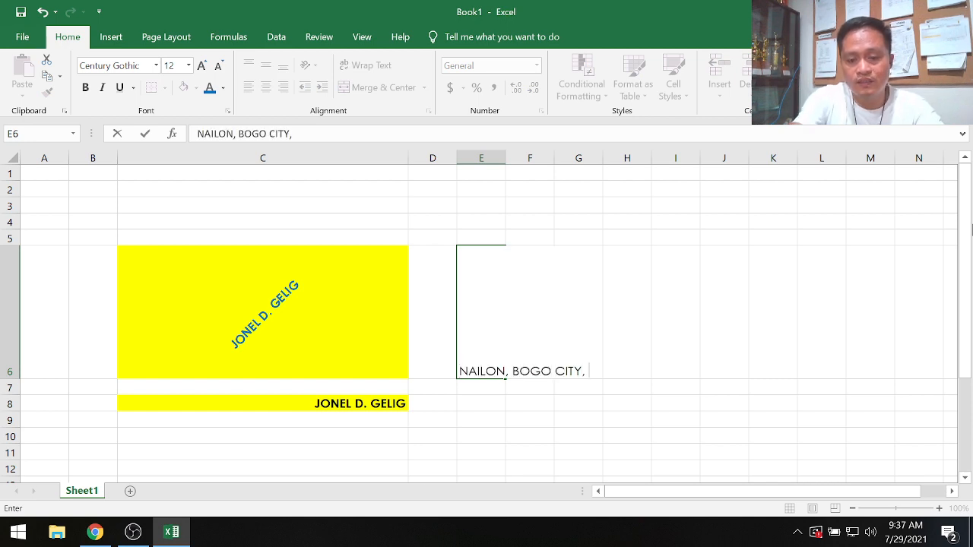
pyautogui.write(' CEBU')
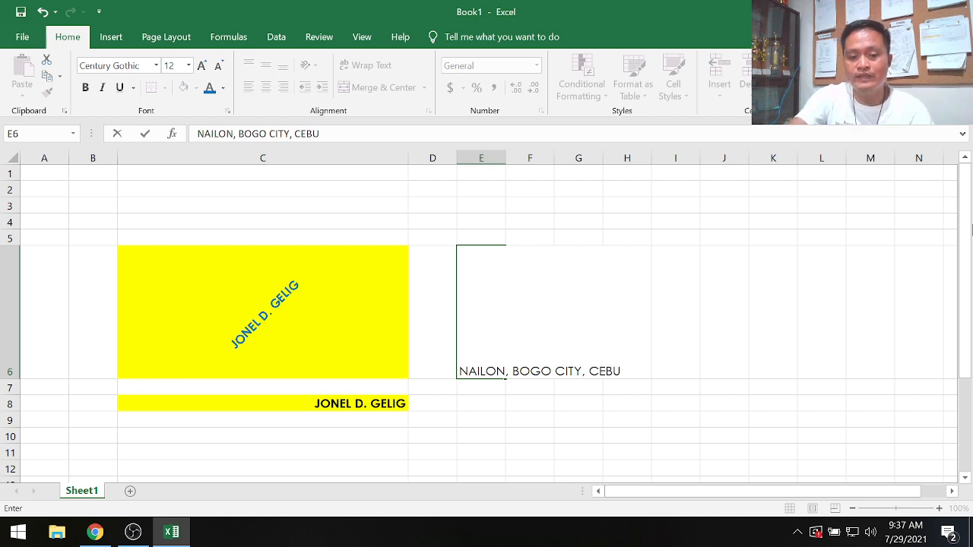
pyautogui.press('Return')
pyautogui.press('Up')
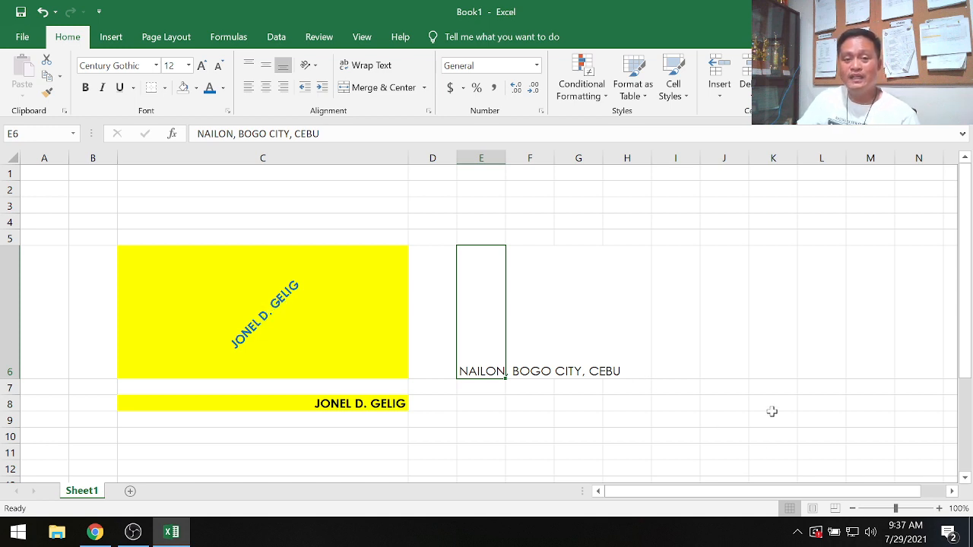
# - Merge and centre cells E6 through J6 around the address
pyautogui.click(553, 453)
pyautogui.click(482, 295)
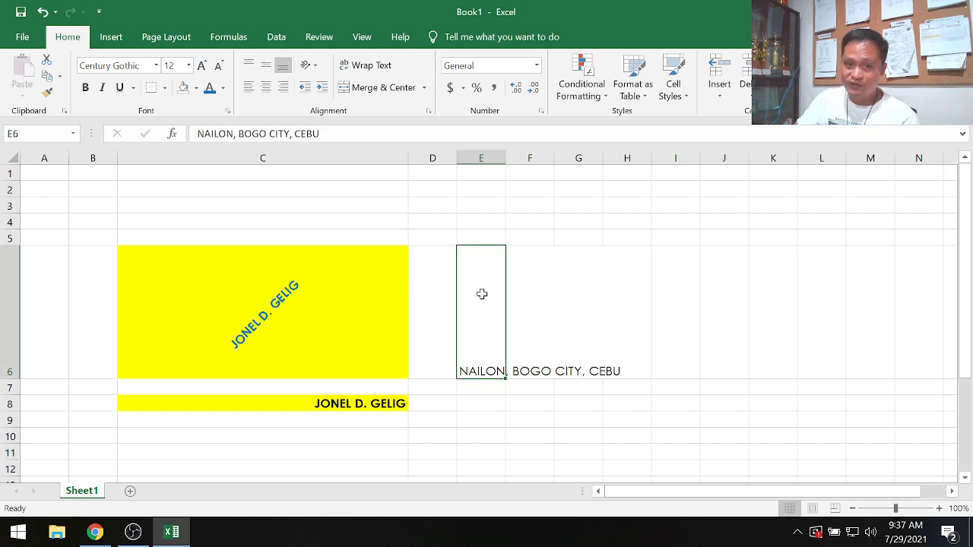
pyautogui.moveTo(491, 298); pyautogui.dragTo(724, 304)
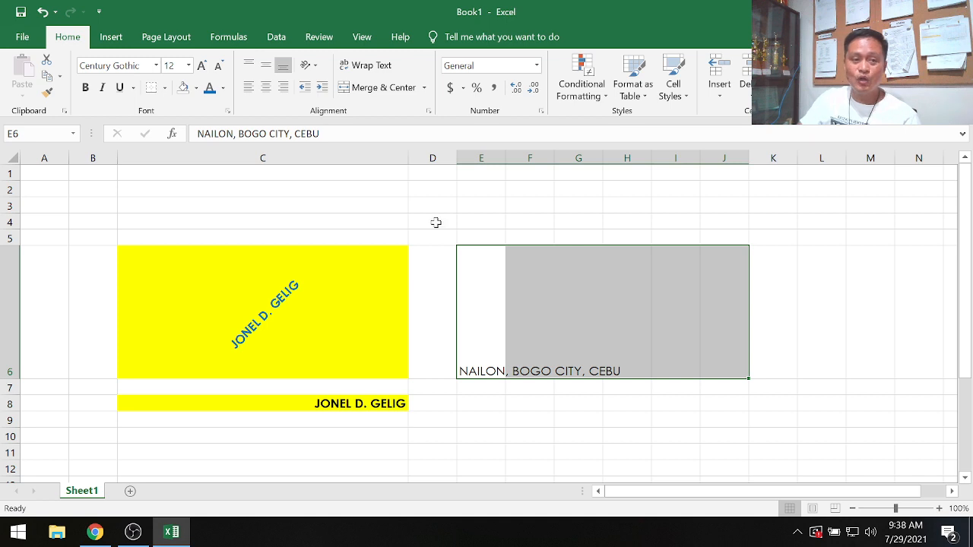
pyautogui.click(380, 88)
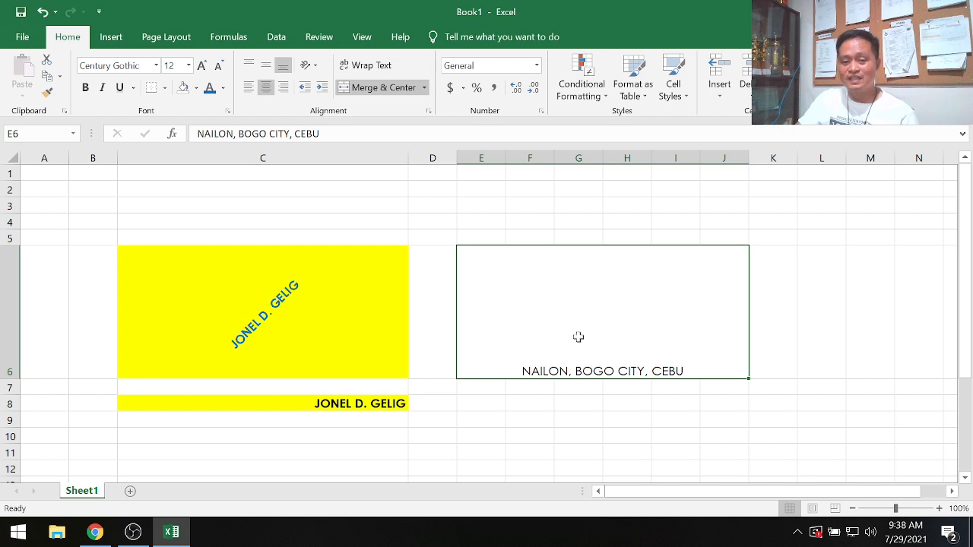
# - Apply the blue font colour to the merged E6:J6 address cell
pyautogui.click(620, 414)
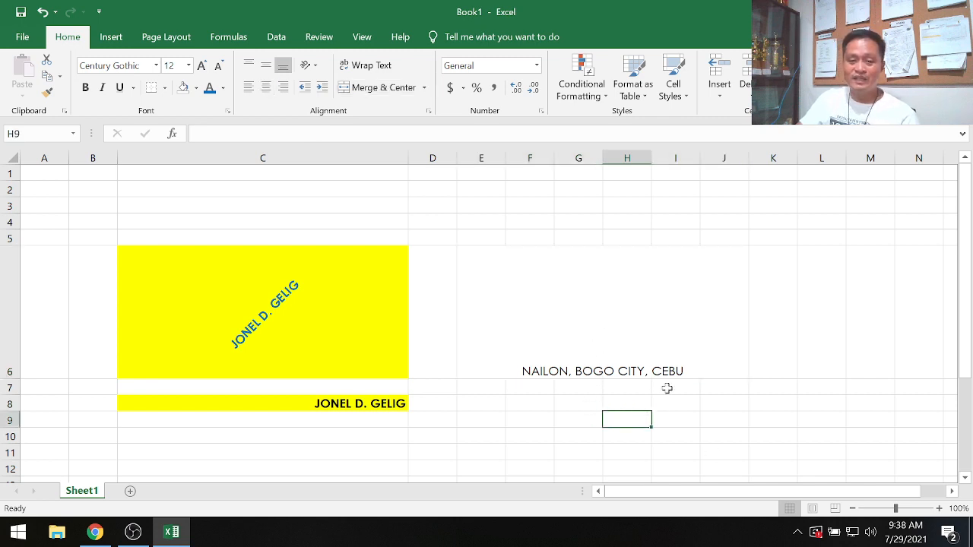
pyautogui.click(557, 251)
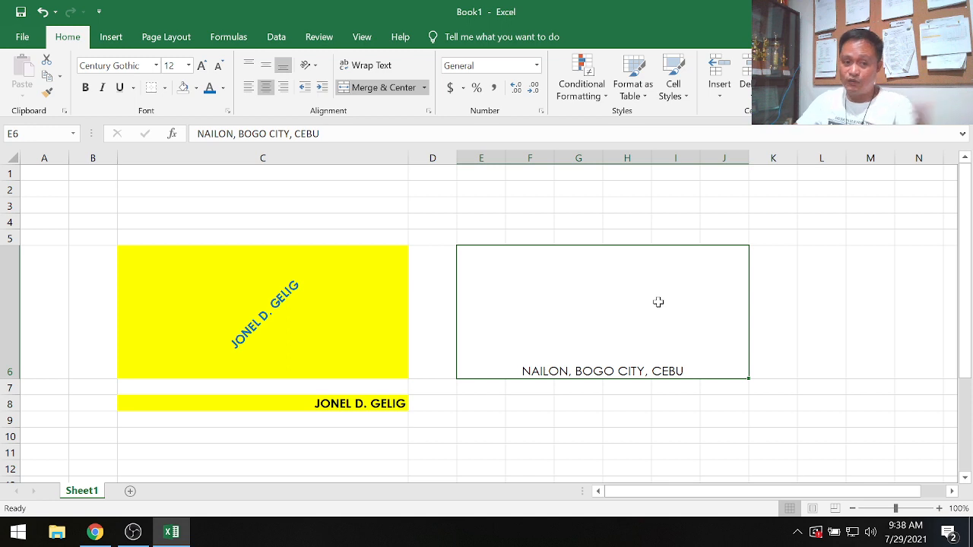
pyautogui.click(210, 88)
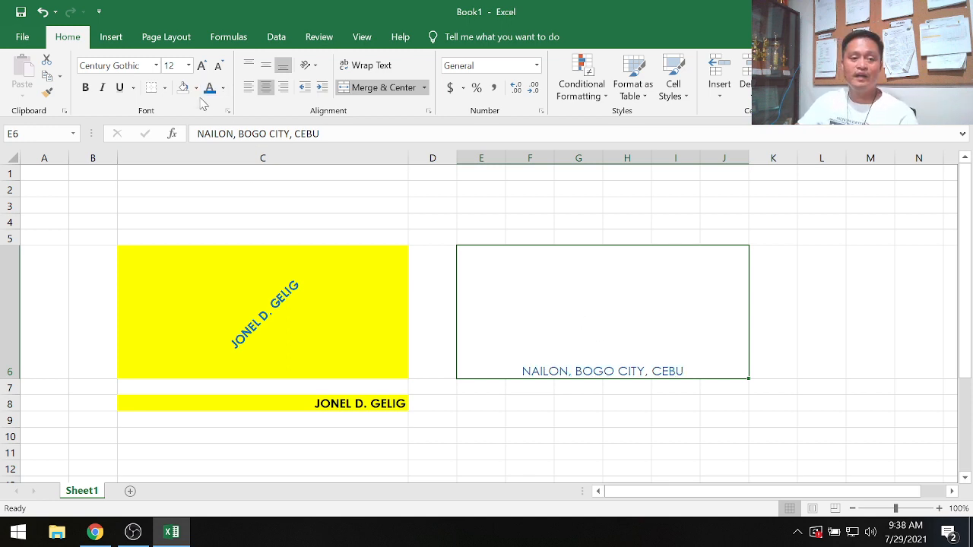
# - Give the merged address cell a yellow fill and make its text bold
pyautogui.click(196, 88)
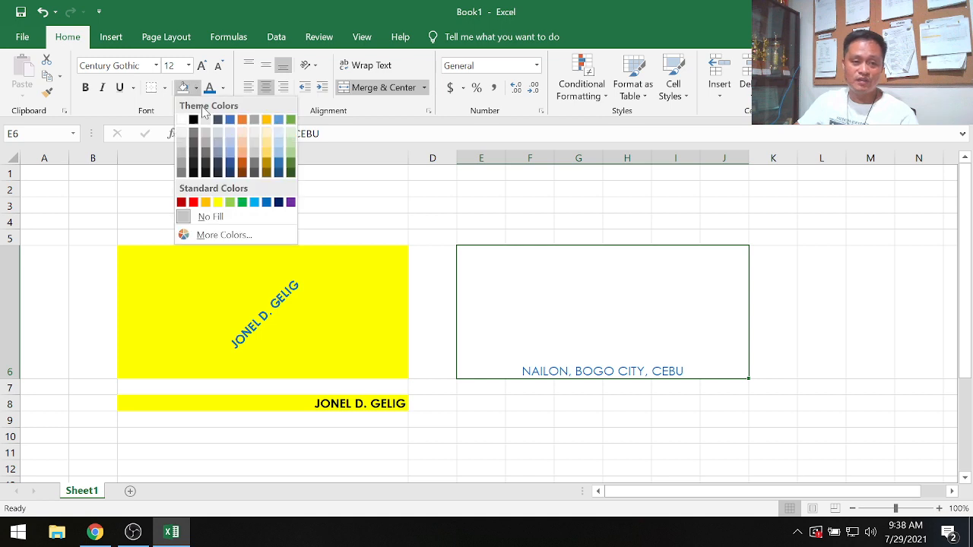
pyautogui.click(215, 201)
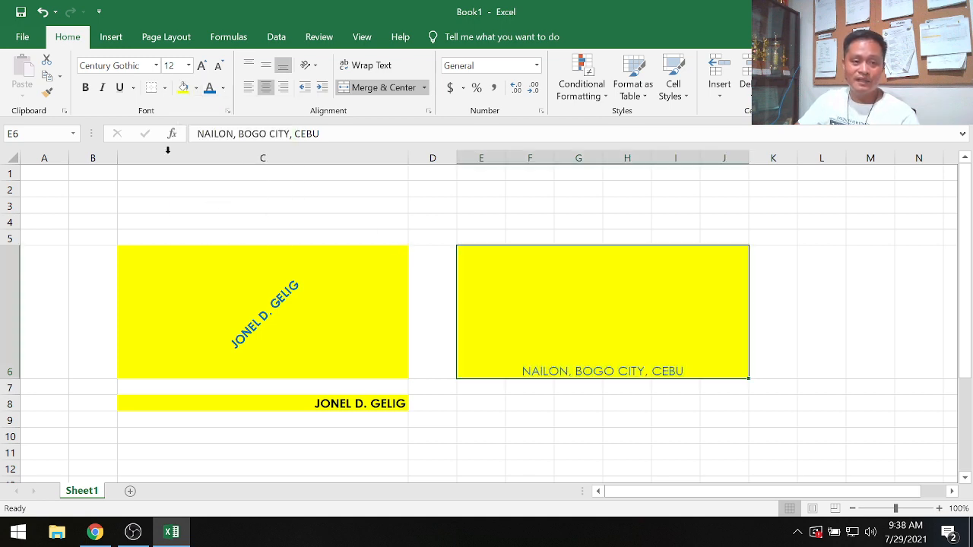
pyautogui.click(86, 88)
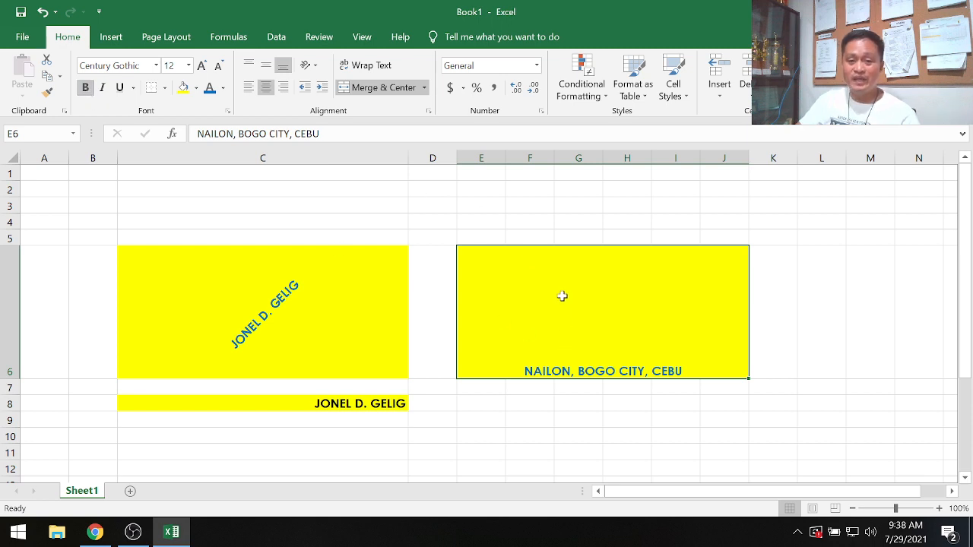
# - Vertically centre the address and angle its text counterclockwise
pyautogui.click(265, 67)
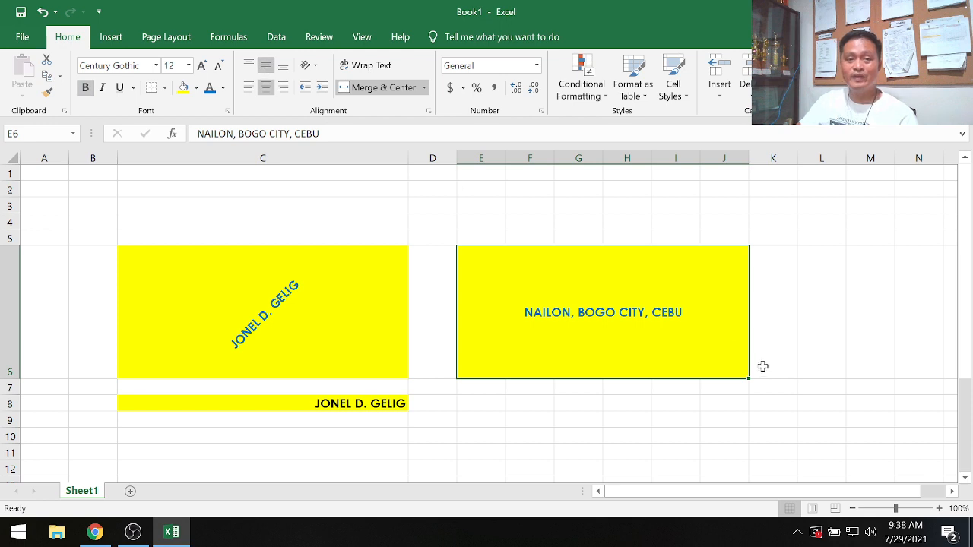
pyautogui.click(306, 66)
pyautogui.click(354, 89)
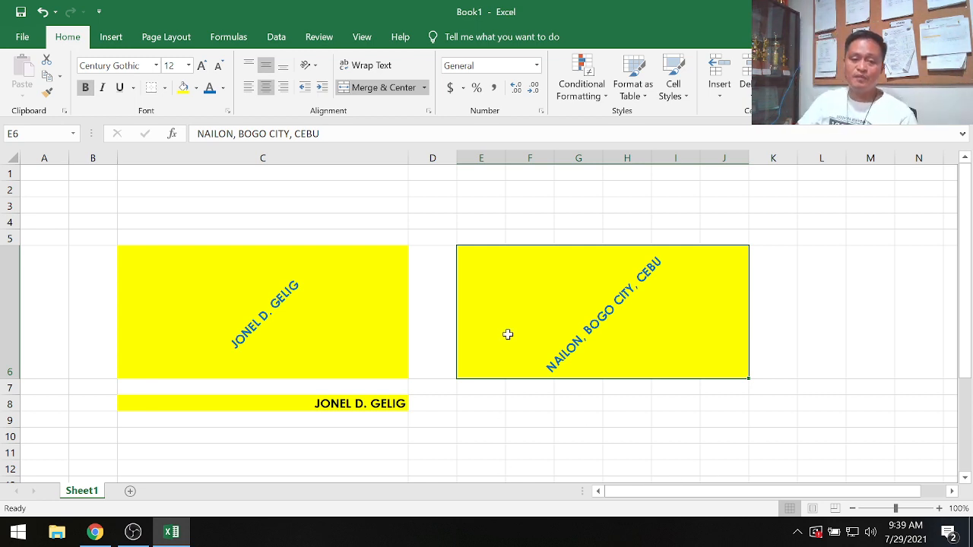
# - Open Format Cells for the merged address cell, look through its tabs, and close the dialog
pyautogui.rightClick(500, 289)
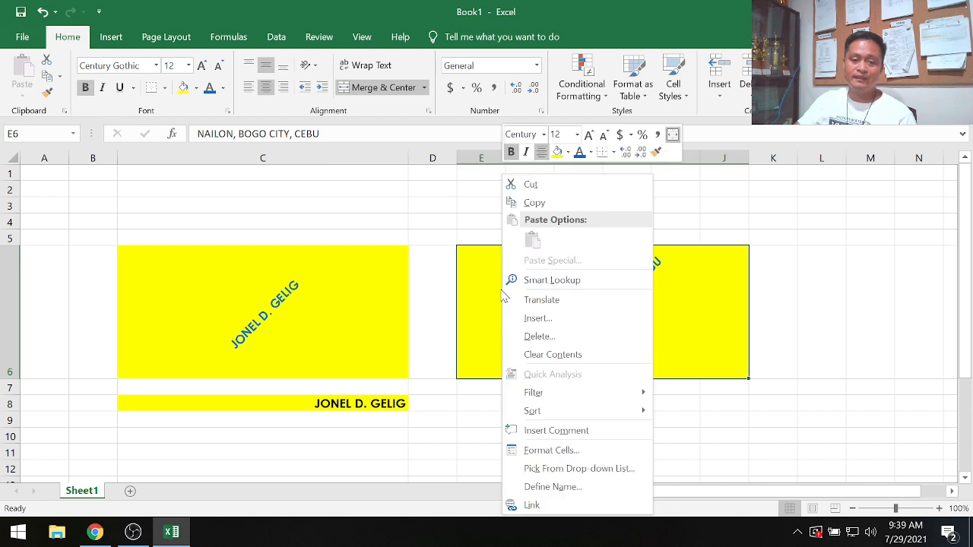
pyautogui.click(581, 453)
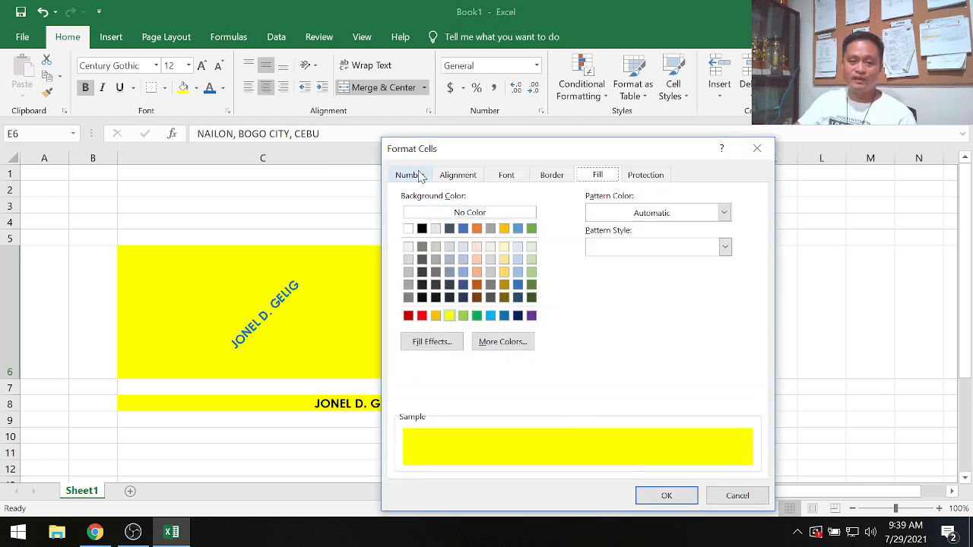
pyautogui.click(408, 175)
pyautogui.click(472, 177)
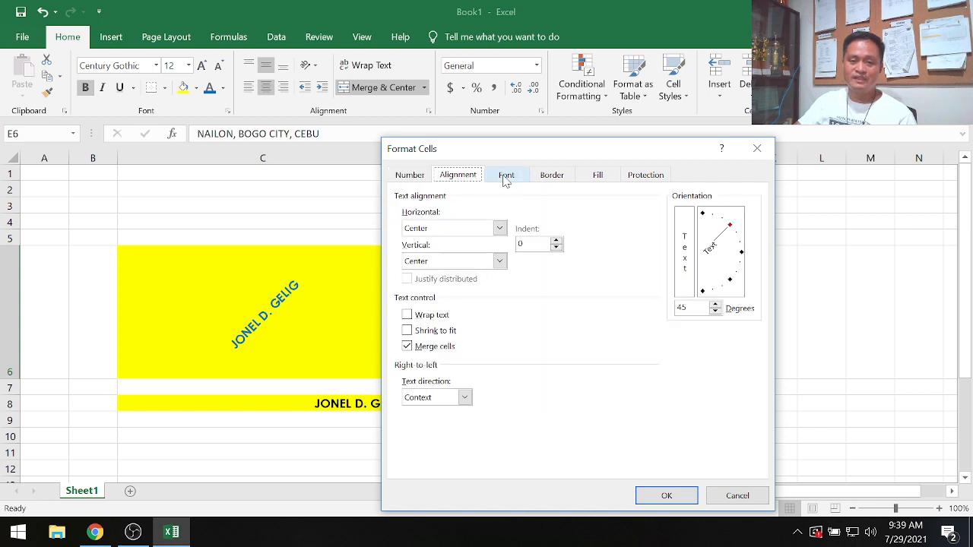
pyautogui.click(504, 176)
pyautogui.click(549, 176)
pyautogui.click(608, 176)
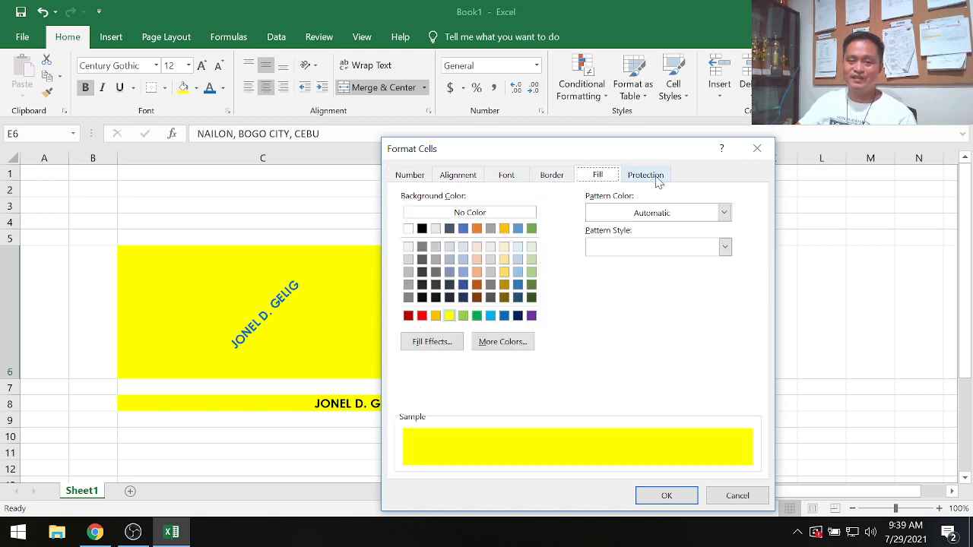
pyautogui.click(655, 175)
pyautogui.click(552, 179)
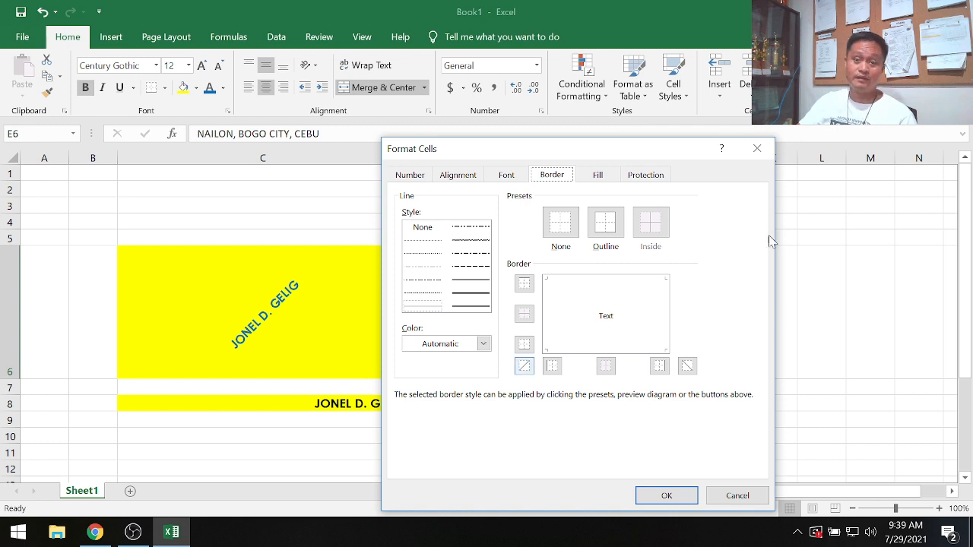
pyautogui.click(757, 148)
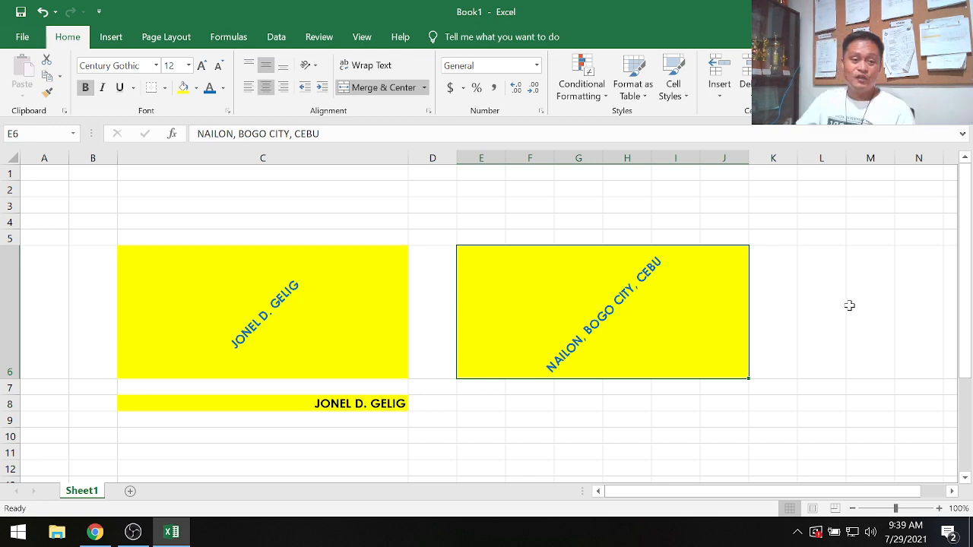
# - Apply a thick outside border to the merged name cell C6
pyautogui.click(198, 271)
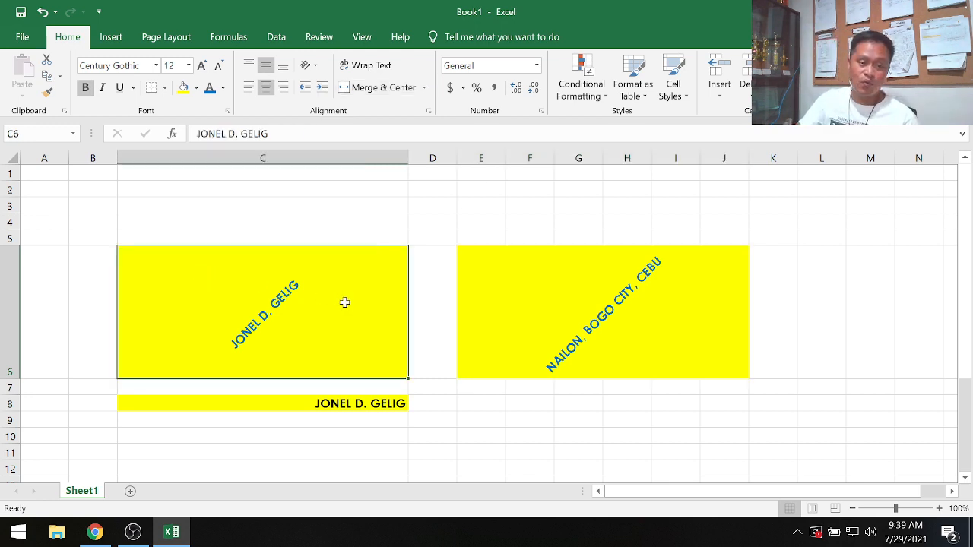
pyautogui.click(524, 434)
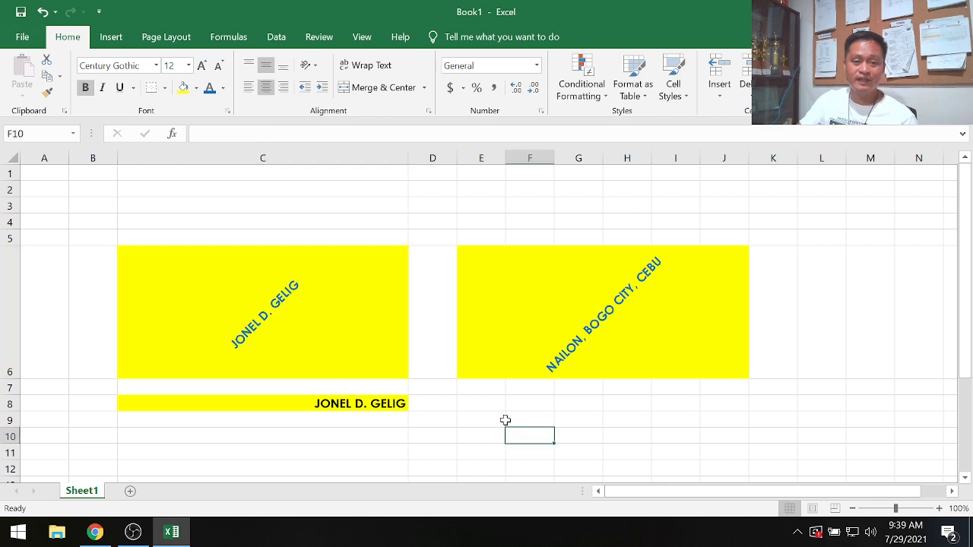
pyautogui.click(222, 304)
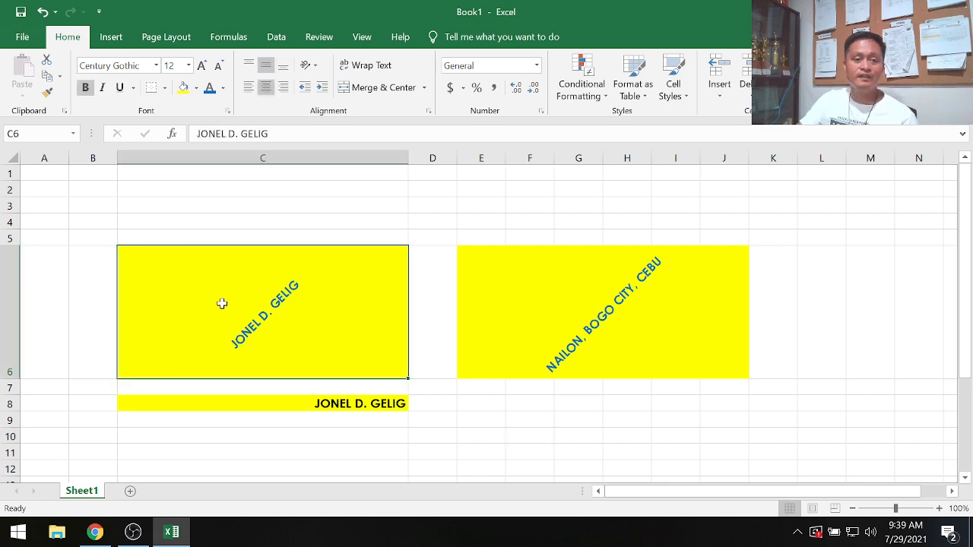
pyautogui.click(165, 88)
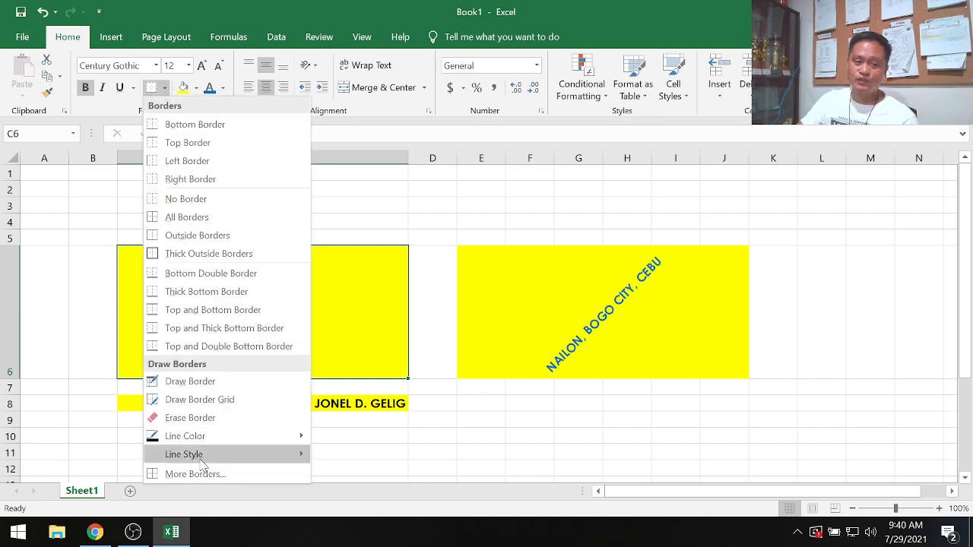
pyautogui.moveTo(200, 460)
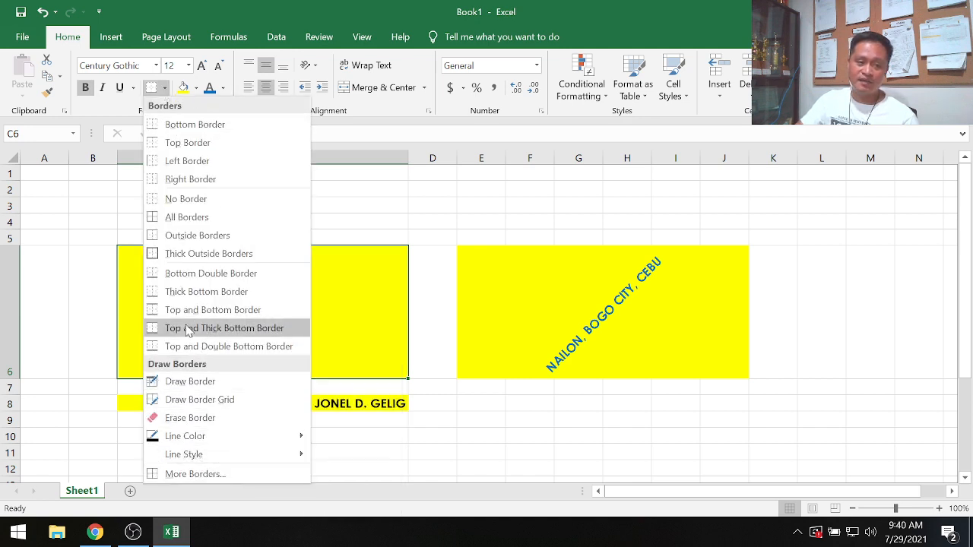
pyautogui.click(199, 255)
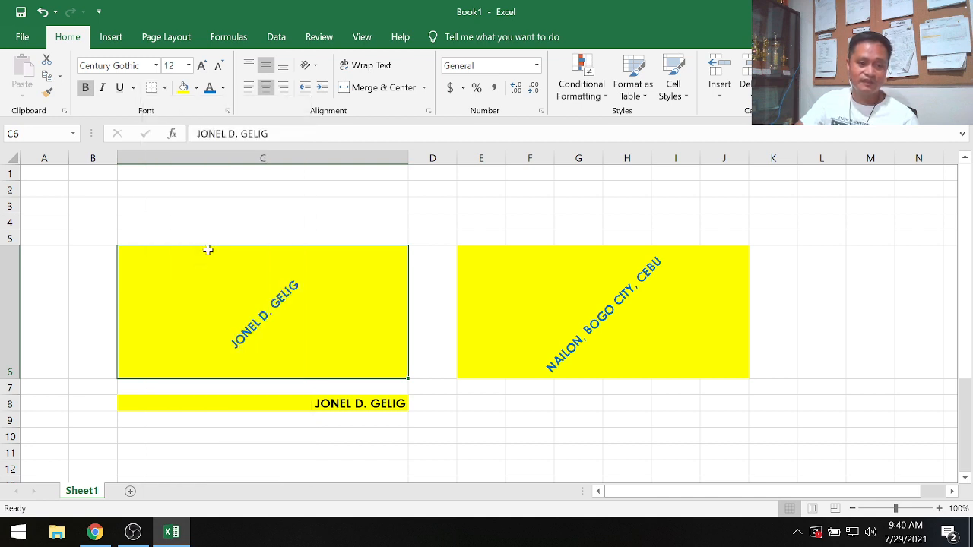
pyautogui.click(543, 425)
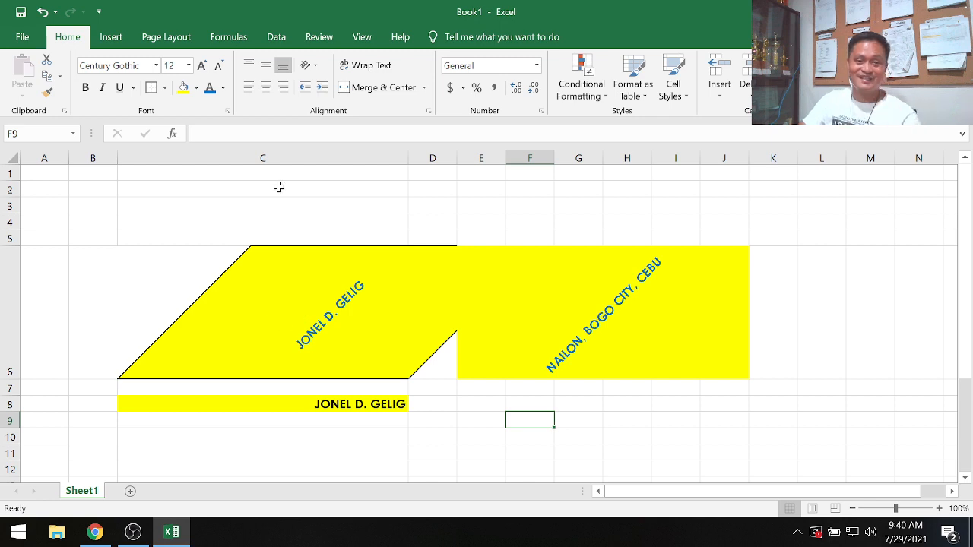
pyautogui.click(294, 319)
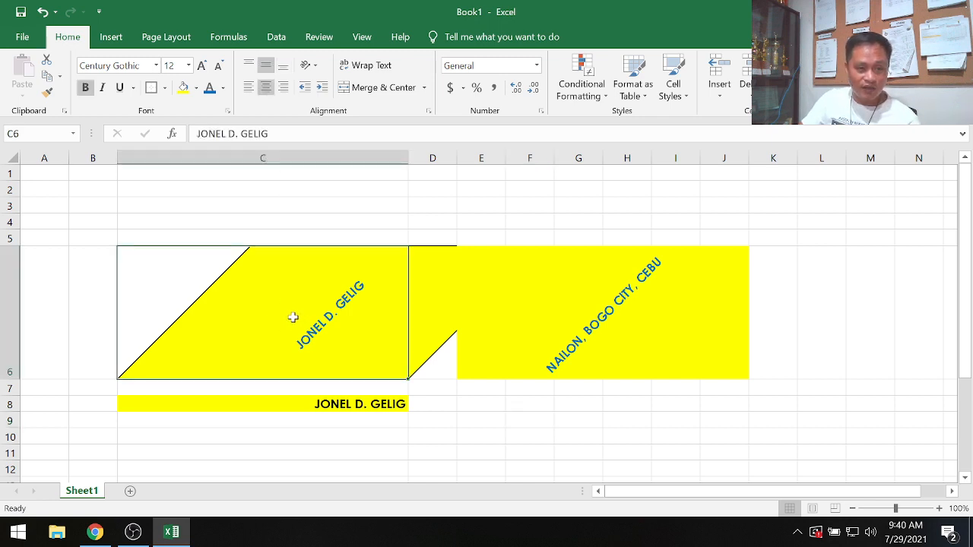
pyautogui.click(316, 68)
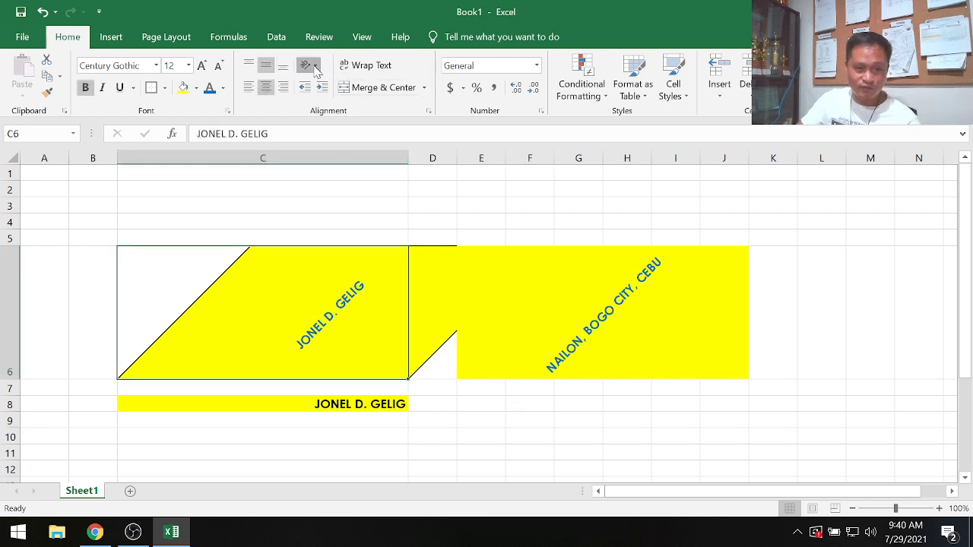
pyautogui.click(663, 430)
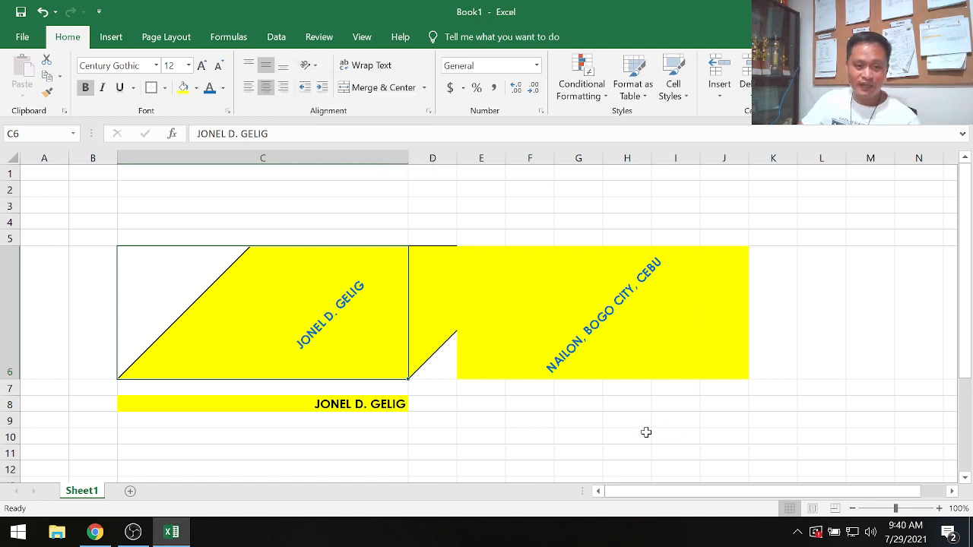
pyautogui.scroll(-3, 284, 319)
pyautogui.scroll(3, 456, 363)
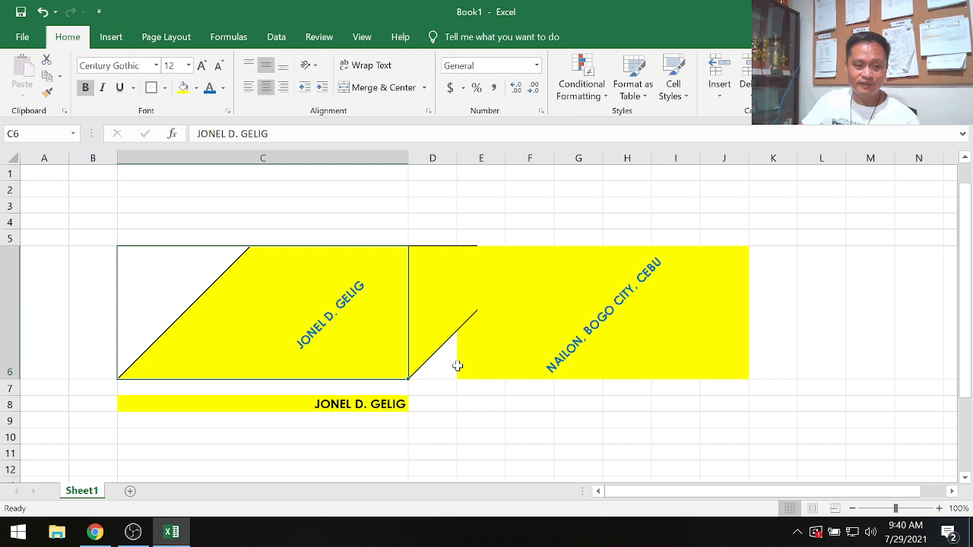
# - Make row 8 much taller so the name cell C8 gains height
pyautogui.click(335, 408)
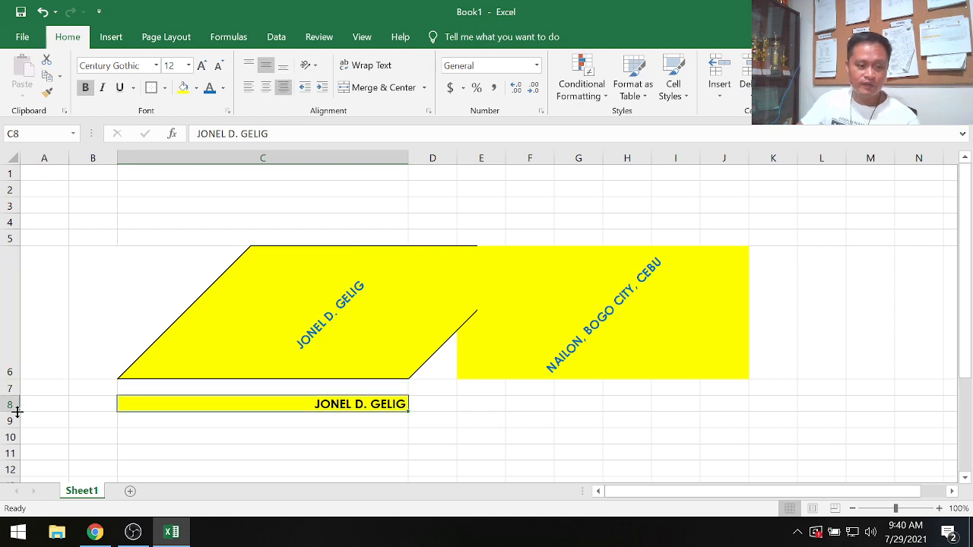
pyautogui.moveTo(17, 411); pyautogui.dragTo(18, 468)
pyautogui.scroll(-3, 800, 378)
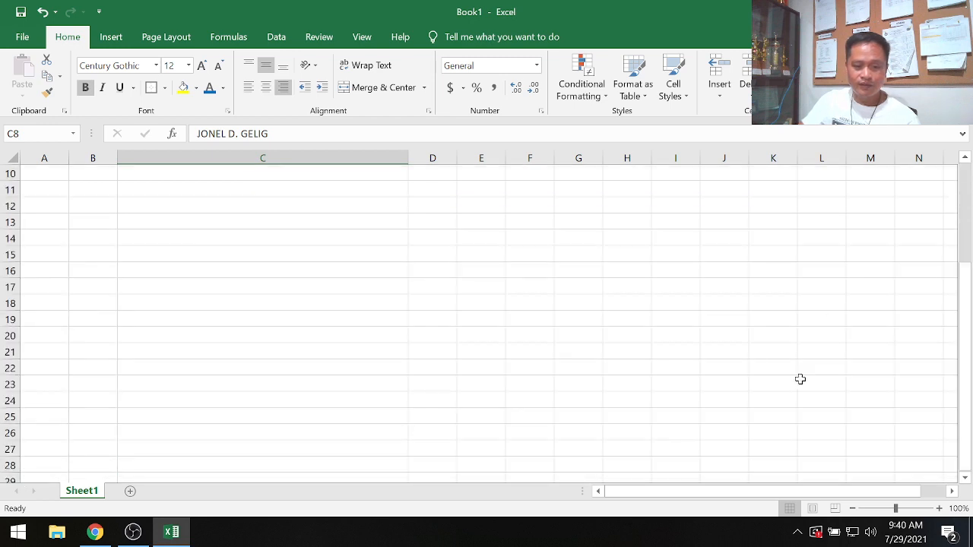
pyautogui.scroll(3, 599, 311)
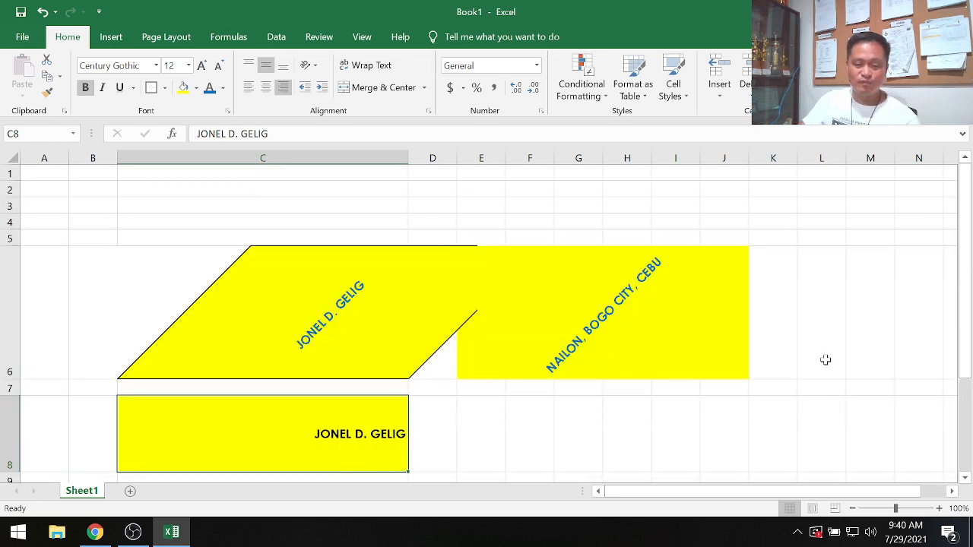
pyautogui.click(620, 416)
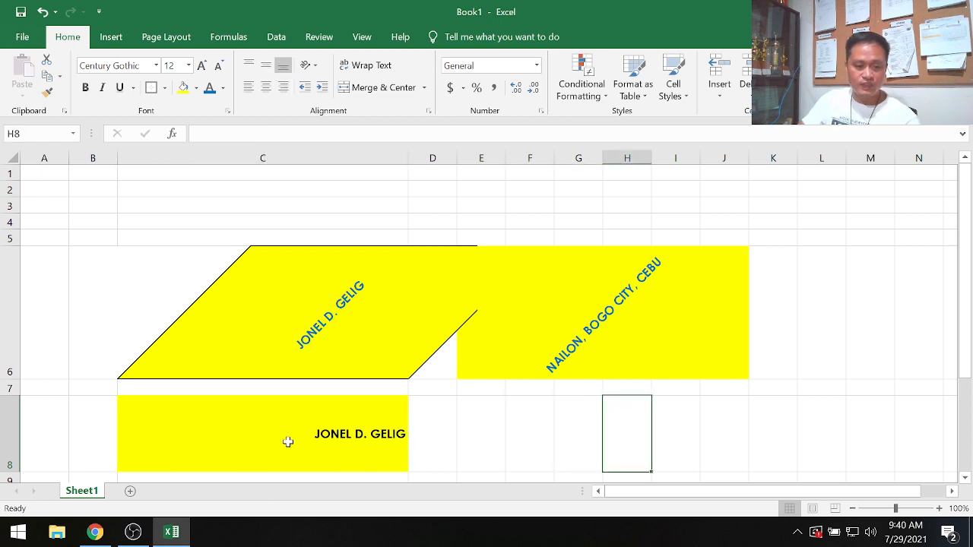
# - Centre the name in C8 horizontally and give the cell a thick outside border
pyautogui.click(328, 434)
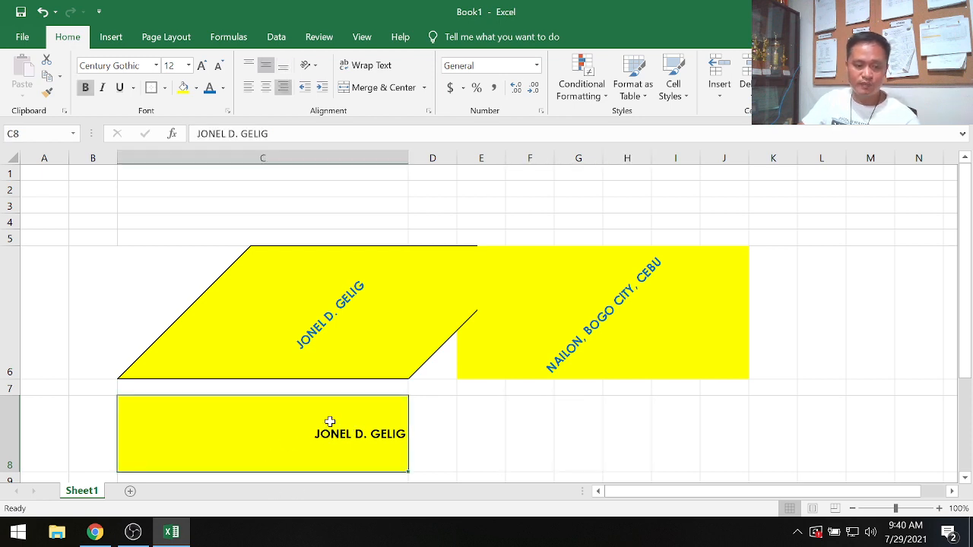
pyautogui.click(266, 88)
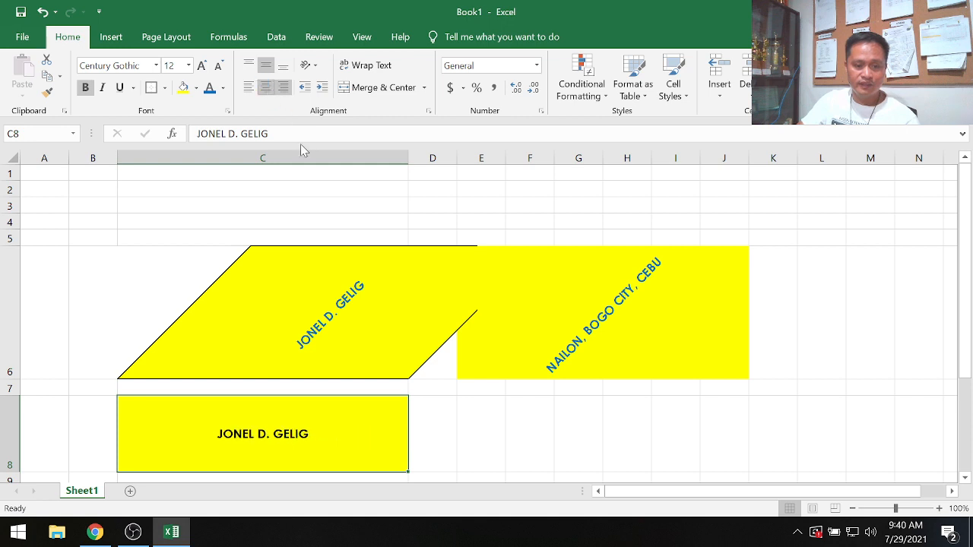
pyautogui.click(152, 88)
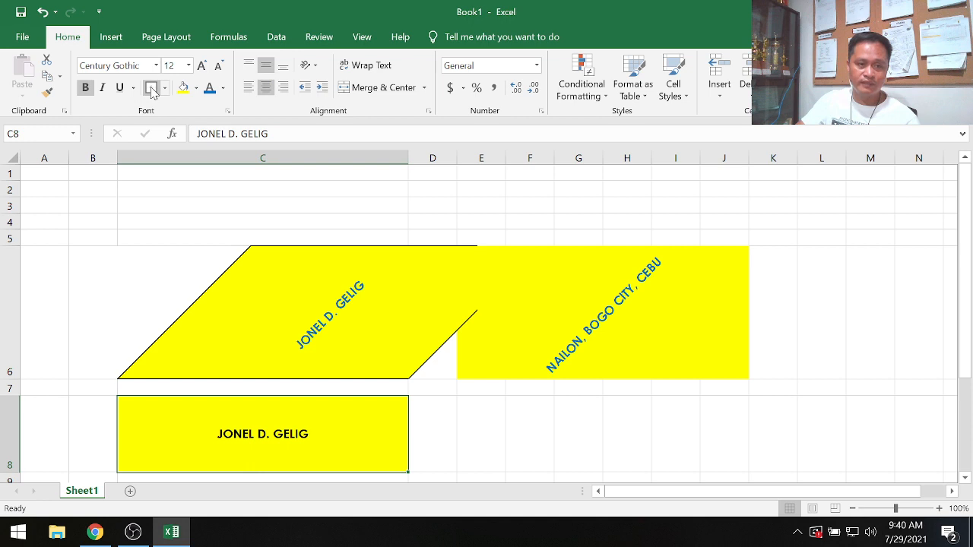
pyautogui.click(591, 451)
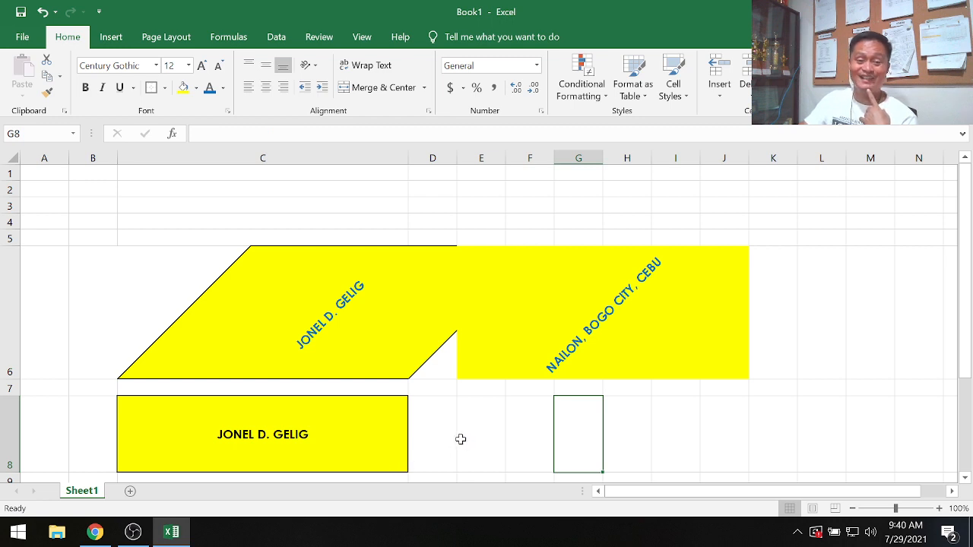
# - Try to give C8 a blue dashed border line through the Border tab of Format Cells
pyautogui.click(328, 417)
pyautogui.rightClick(327, 417)
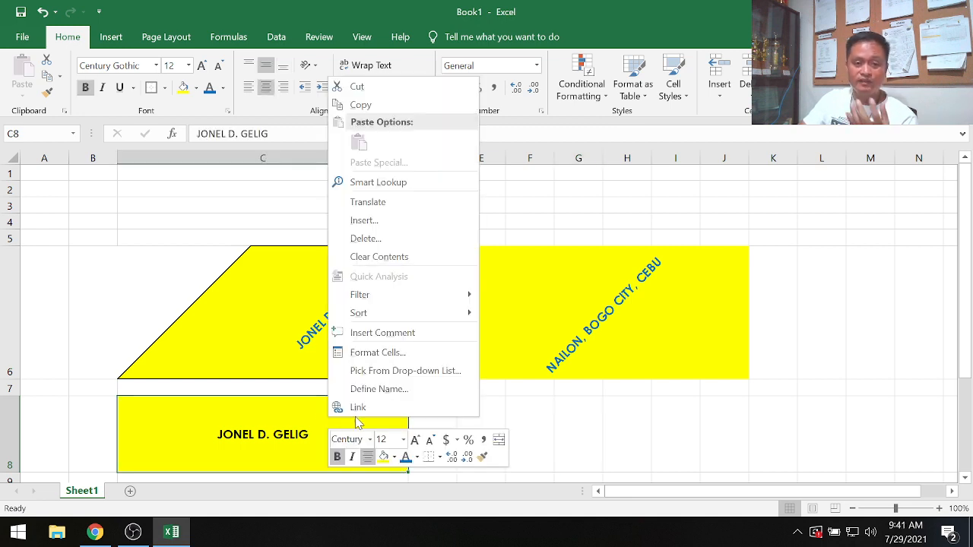
pyautogui.click(400, 354)
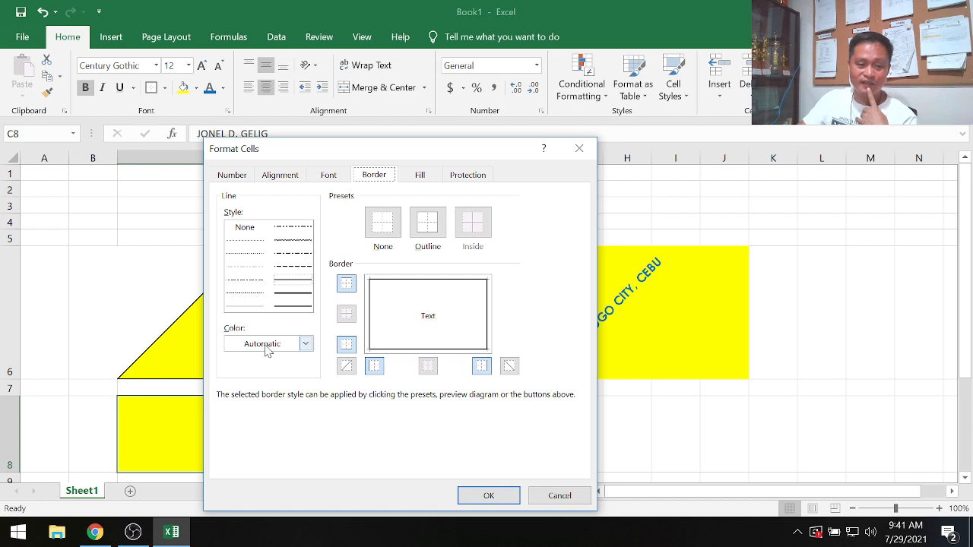
pyautogui.click(307, 345)
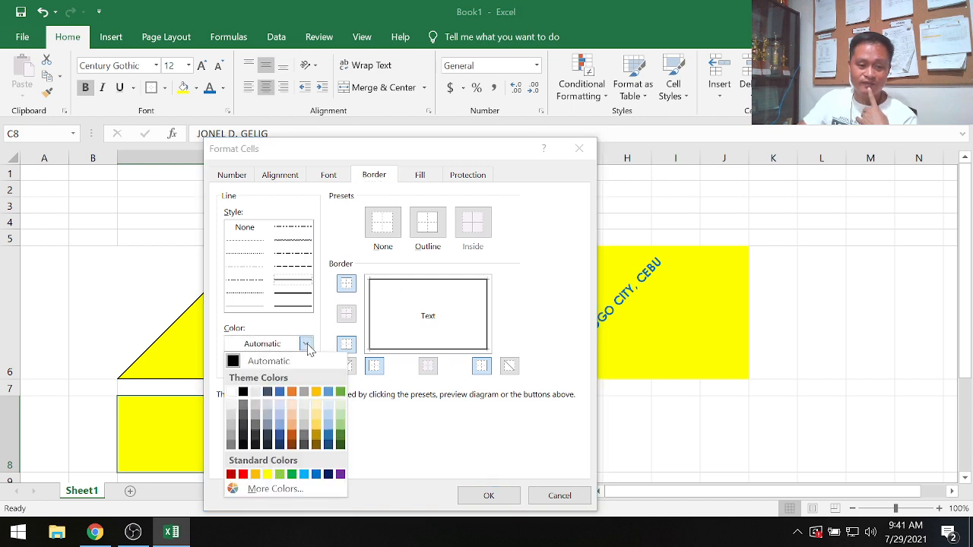
pyautogui.click(317, 475)
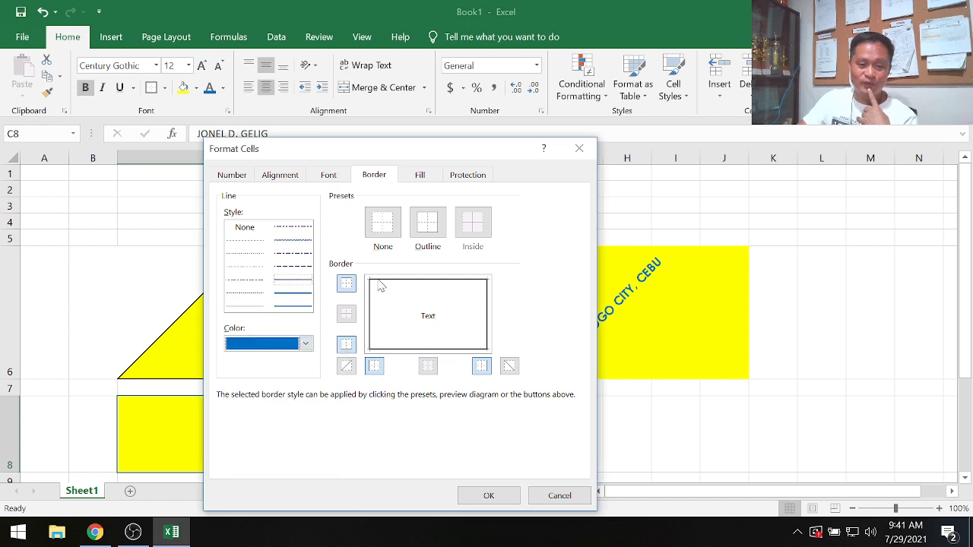
pyautogui.click(297, 296)
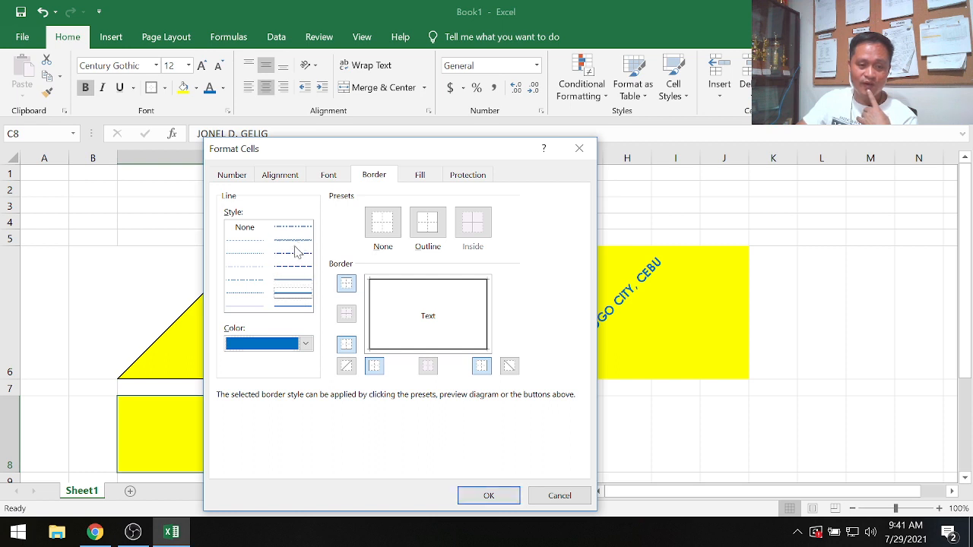
pyautogui.click(297, 258)
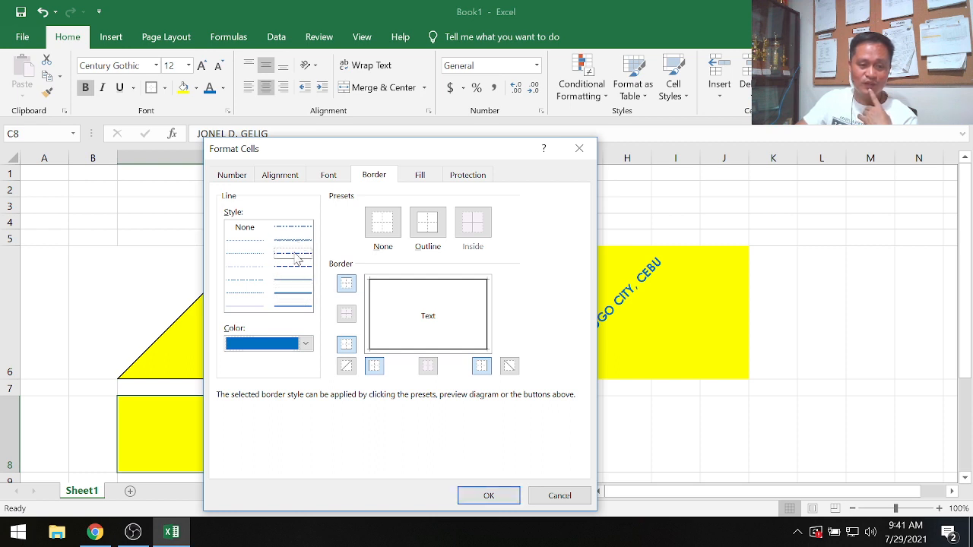
pyautogui.click(489, 495)
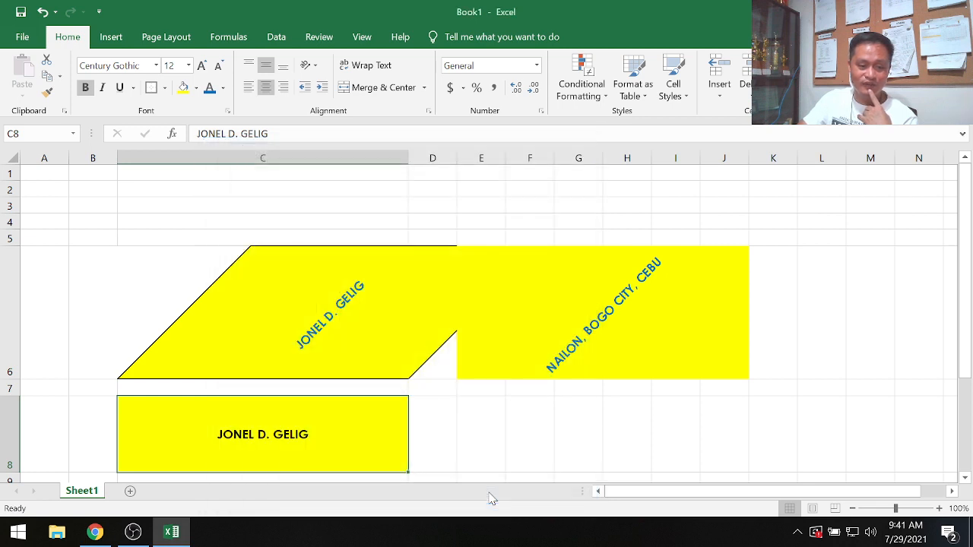
pyautogui.click(484, 420)
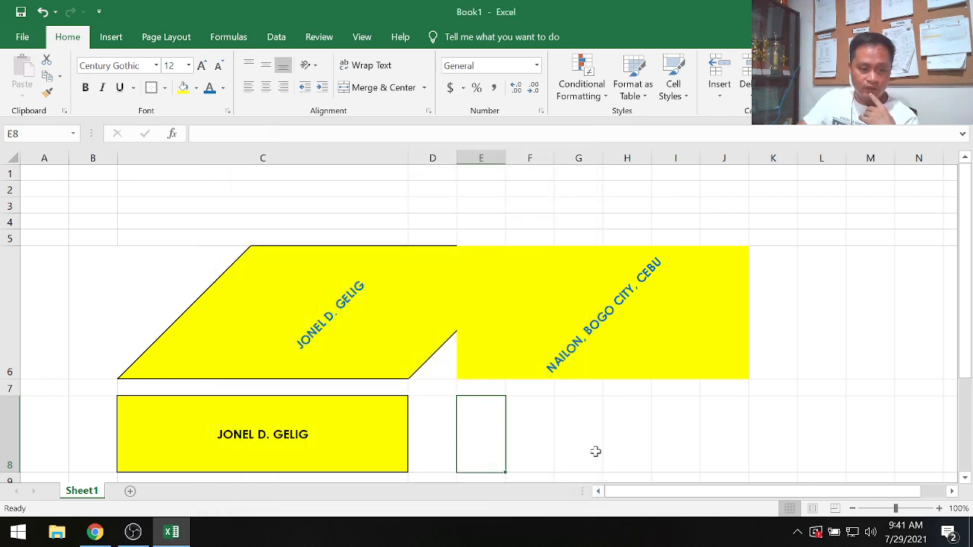
pyautogui.scroll(-4, 326, 428)
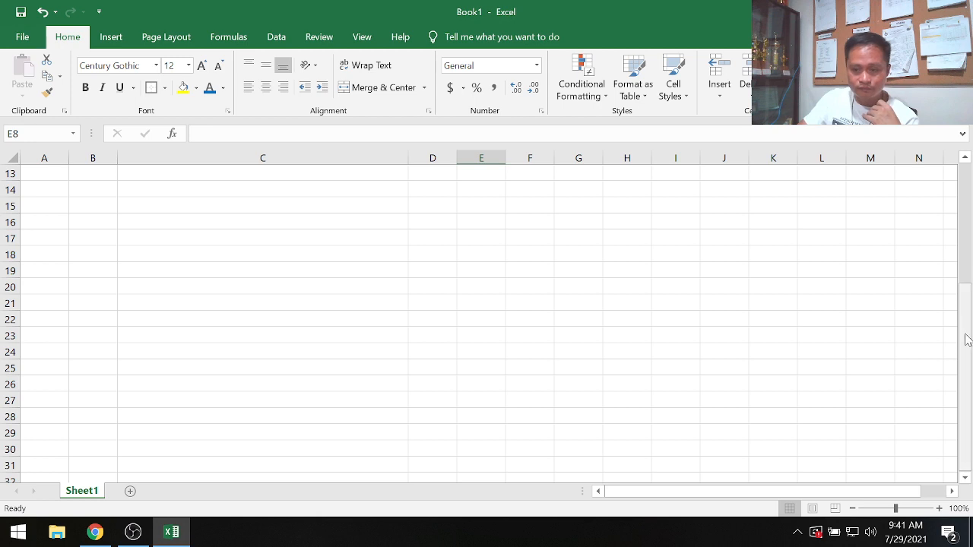
pyautogui.moveTo(968, 338); pyautogui.dragTo(970, 194)
pyautogui.moveTo(965, 158); pyautogui.dragTo(966, 158)
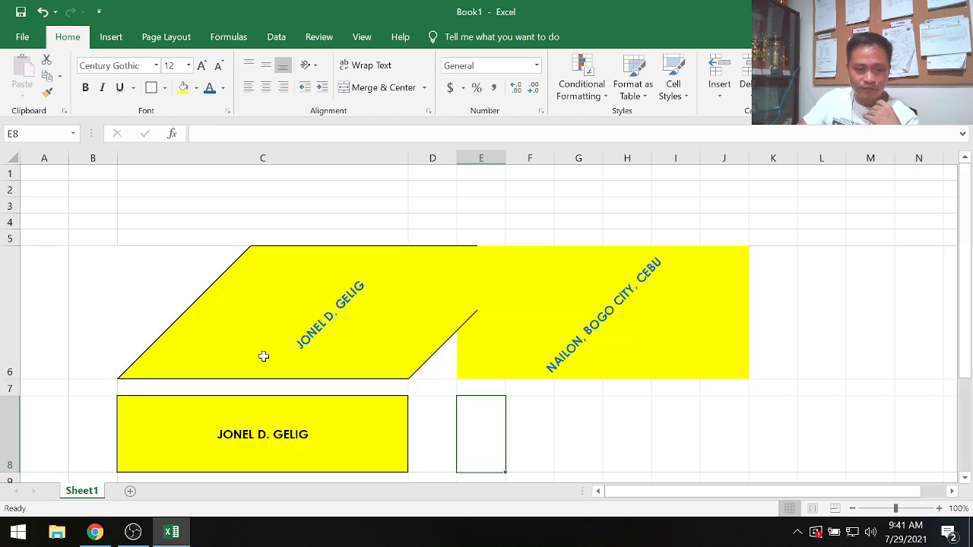
pyautogui.click(293, 406)
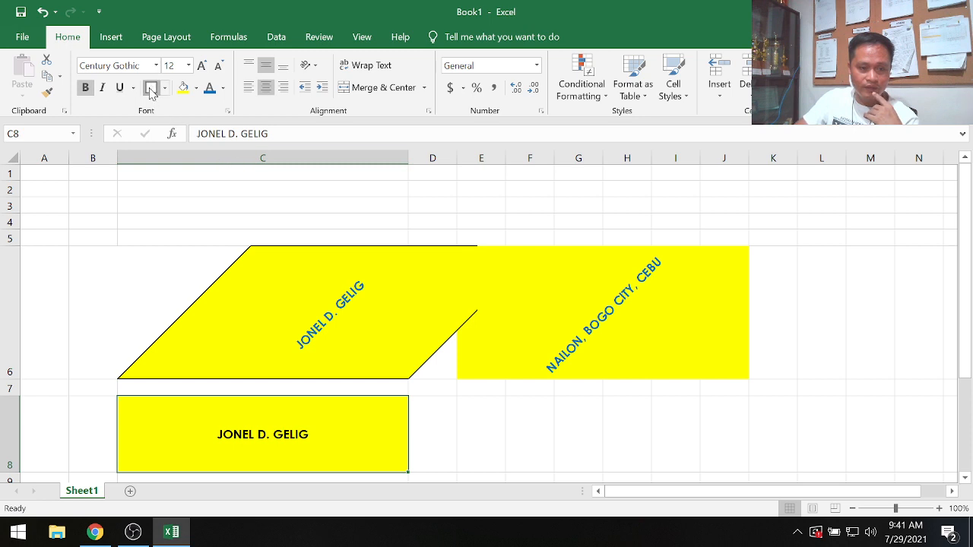
pyautogui.click(476, 442)
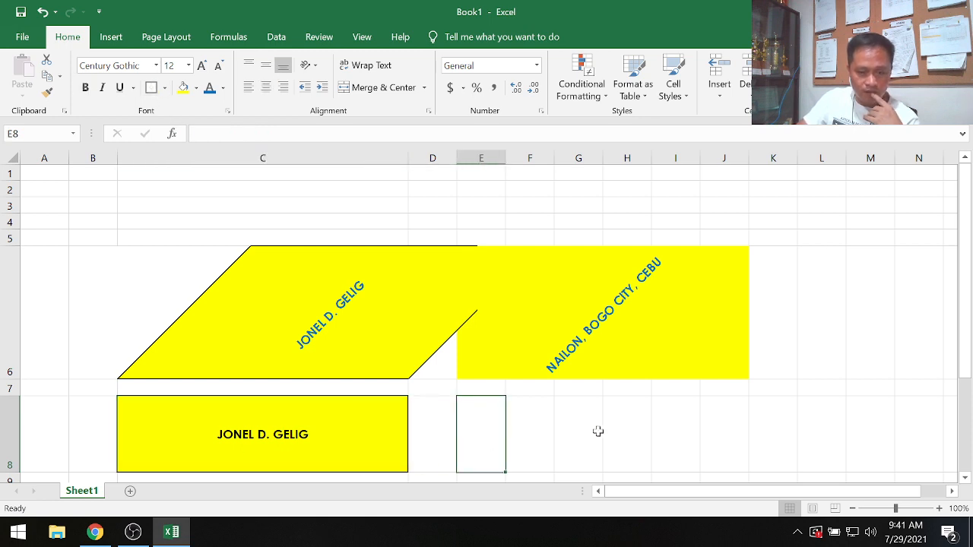
# - Zoom the sheet in to 184% and scroll across the columns
pyautogui.click(907, 508)
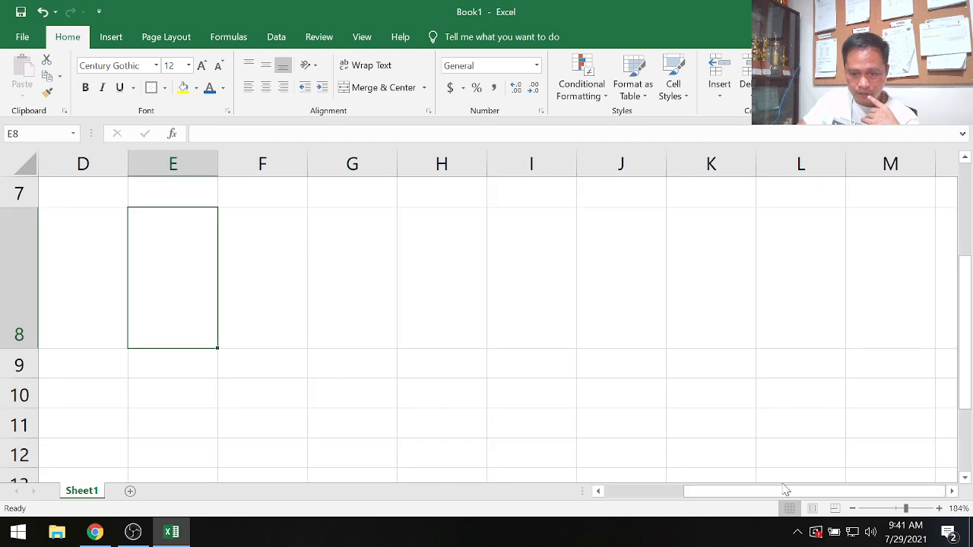
pyautogui.moveTo(796, 494); pyautogui.dragTo(680, 495)
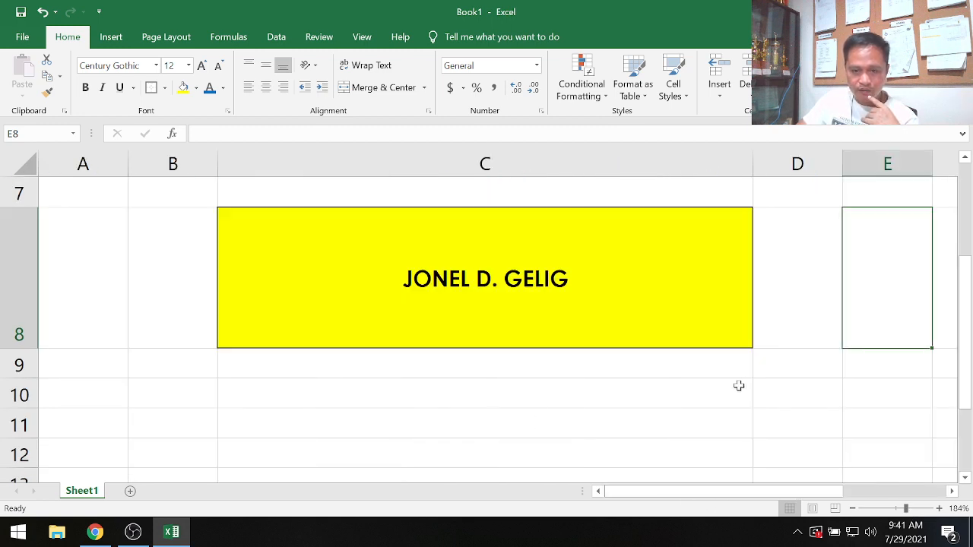
pyautogui.click(952, 492)
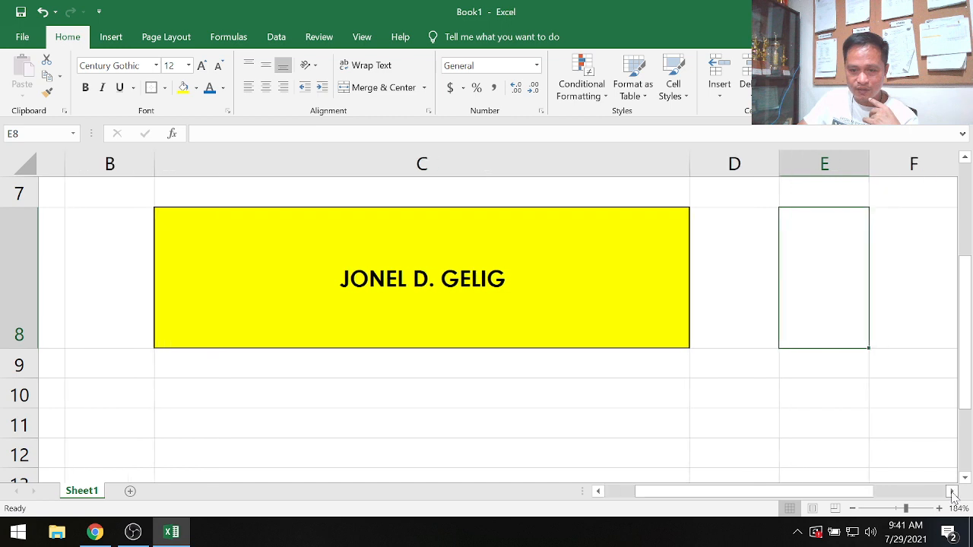
pyautogui.click(952, 492)
pyautogui.click(953, 493)
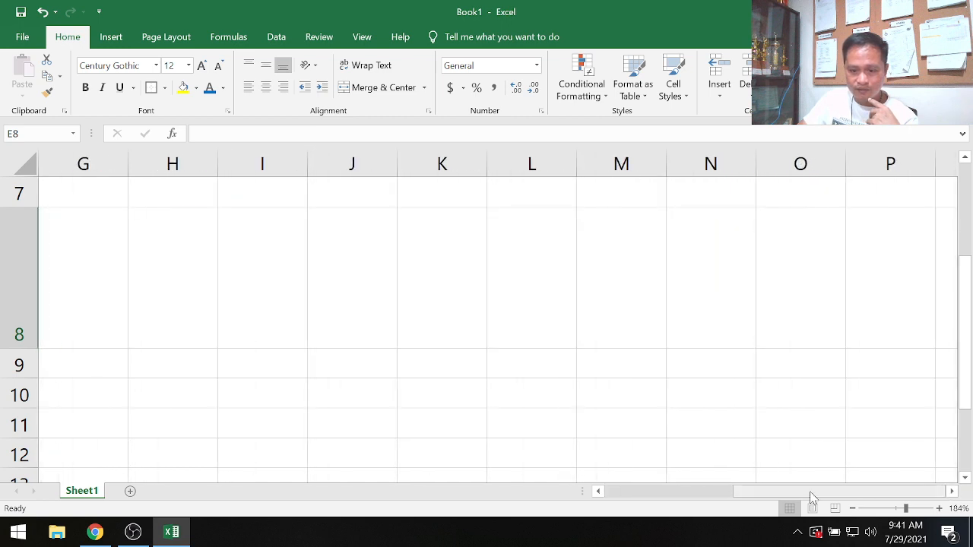
# - Give cell E8 both diagonal borders, crossing up and down, through the Border tab of Format Cells
pyautogui.moveTo(771, 494); pyautogui.dragTo(696, 495)
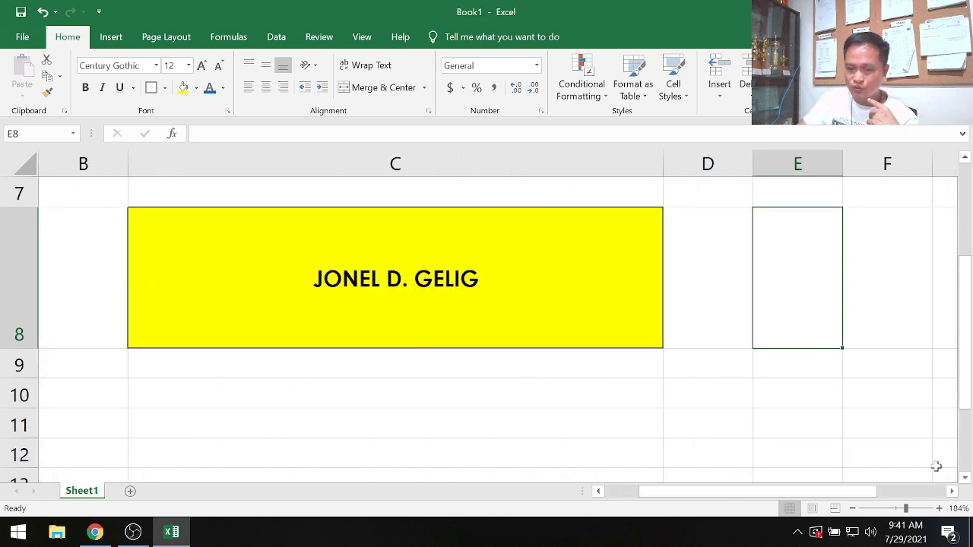
pyautogui.click(575, 288)
pyautogui.click(788, 261)
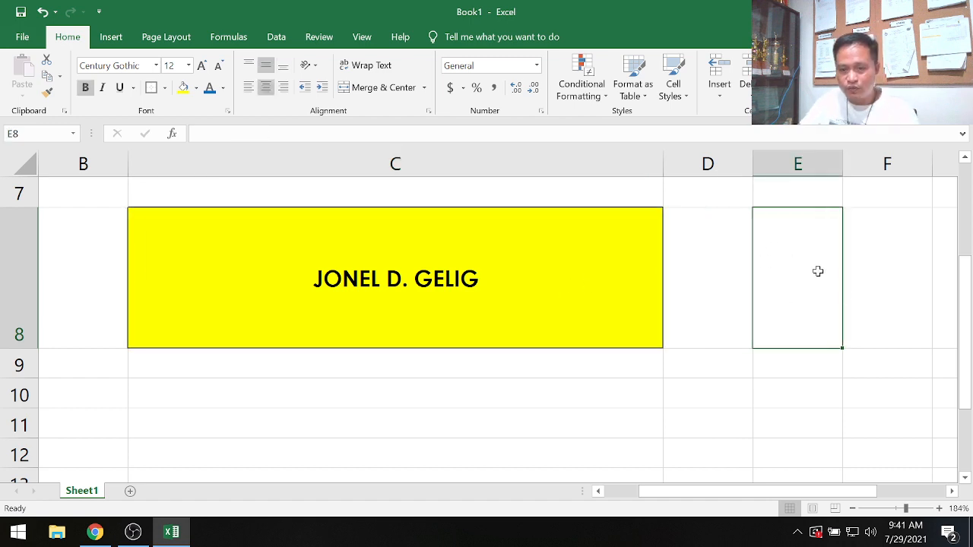
pyautogui.click(152, 88)
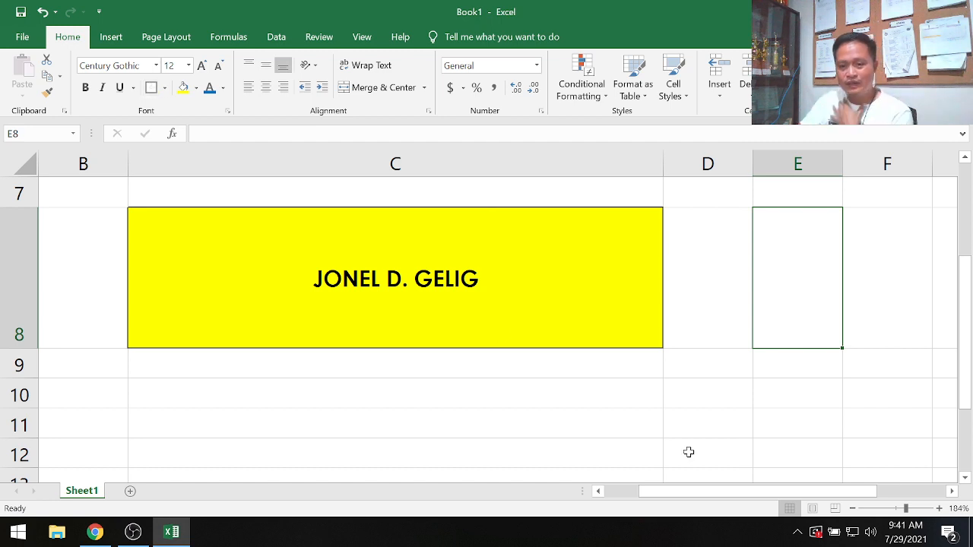
pyautogui.click(688, 453)
pyautogui.click(805, 248)
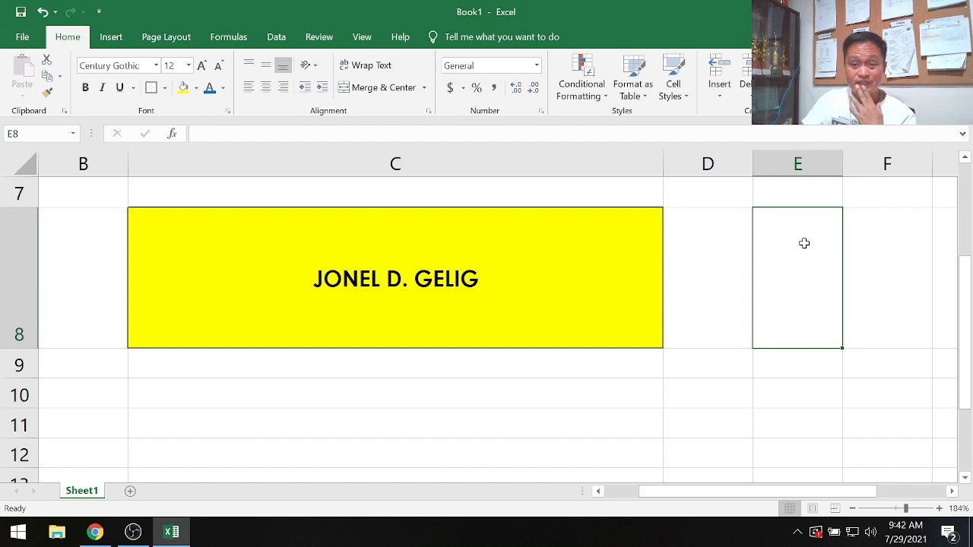
pyautogui.rightClick(786, 263)
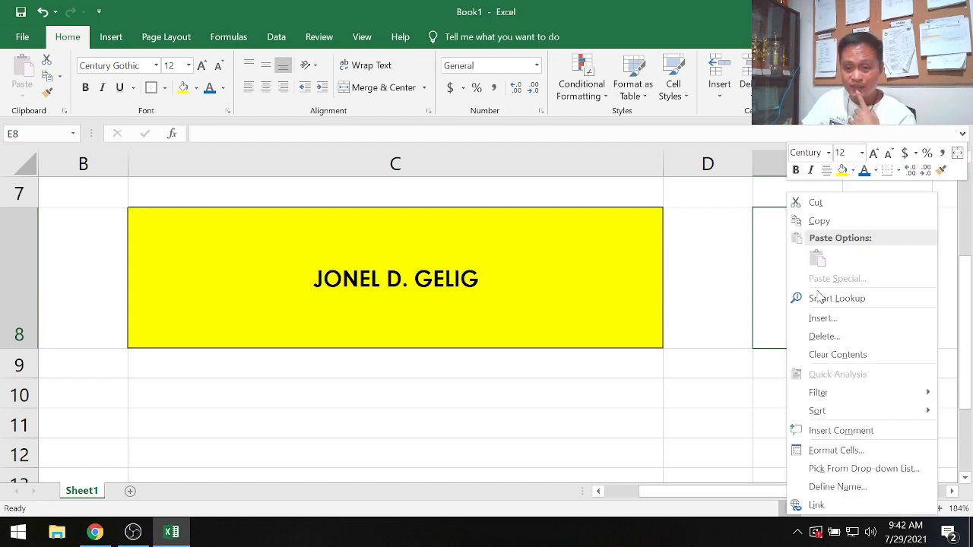
pyautogui.click(834, 450)
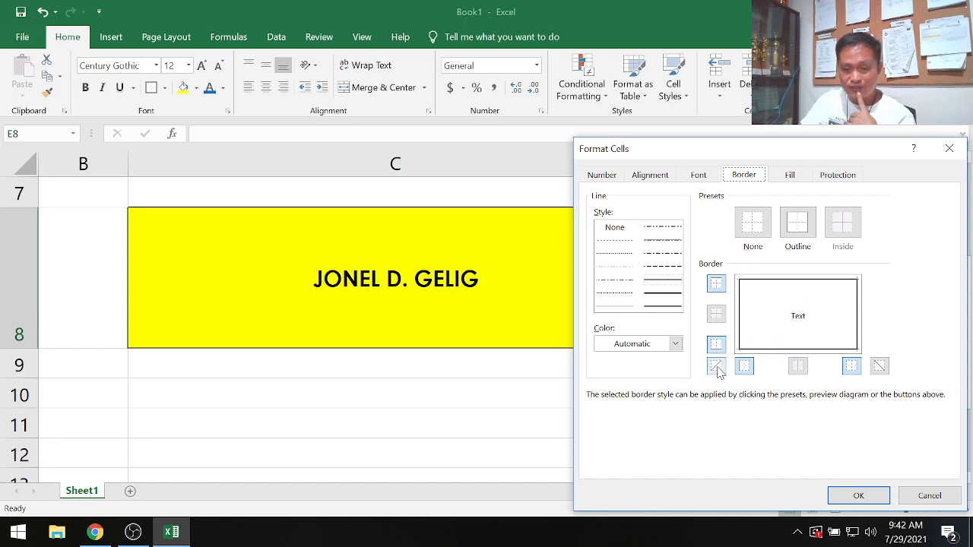
pyautogui.click(717, 368)
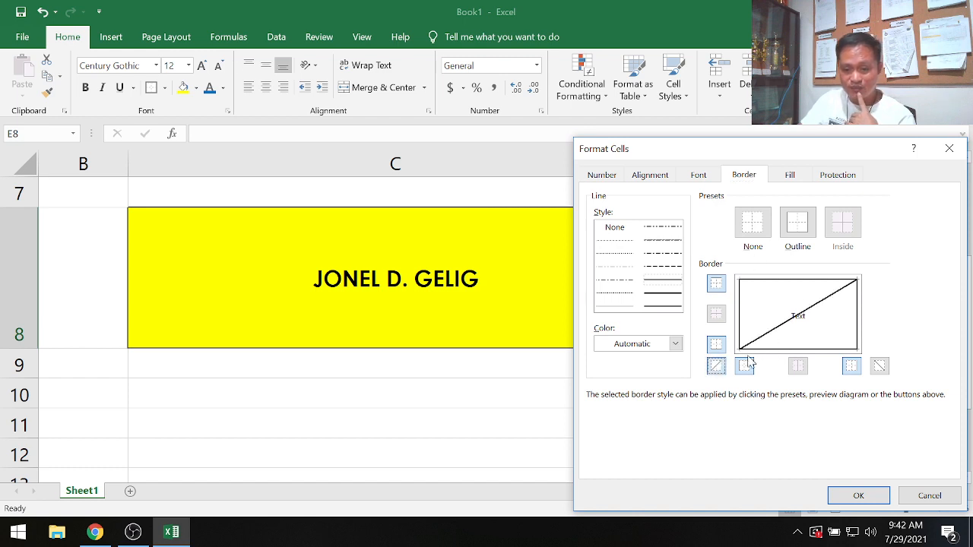
pyautogui.click(880, 368)
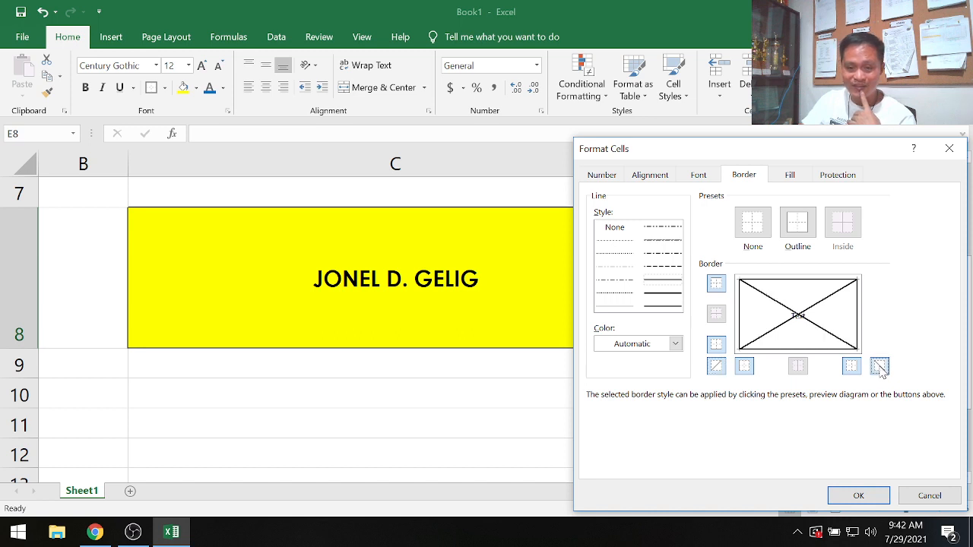
# - Add a dashed border along all four edges of E8 and apply the border settings
pyautogui.click(668, 267)
pyautogui.click(793, 283)
pyautogui.click(746, 323)
pyautogui.click(799, 350)
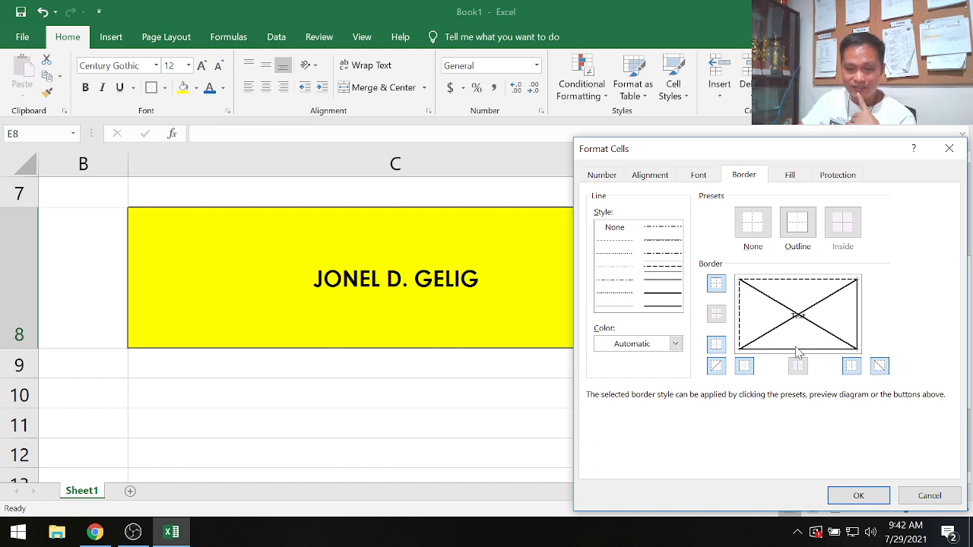
pyautogui.click(857, 332)
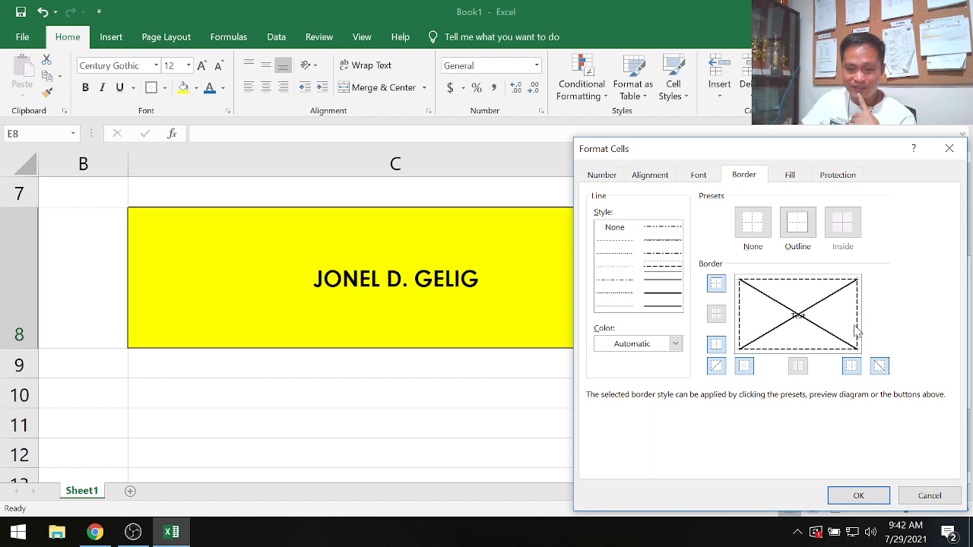
pyautogui.click(874, 499)
pyautogui.click(674, 425)
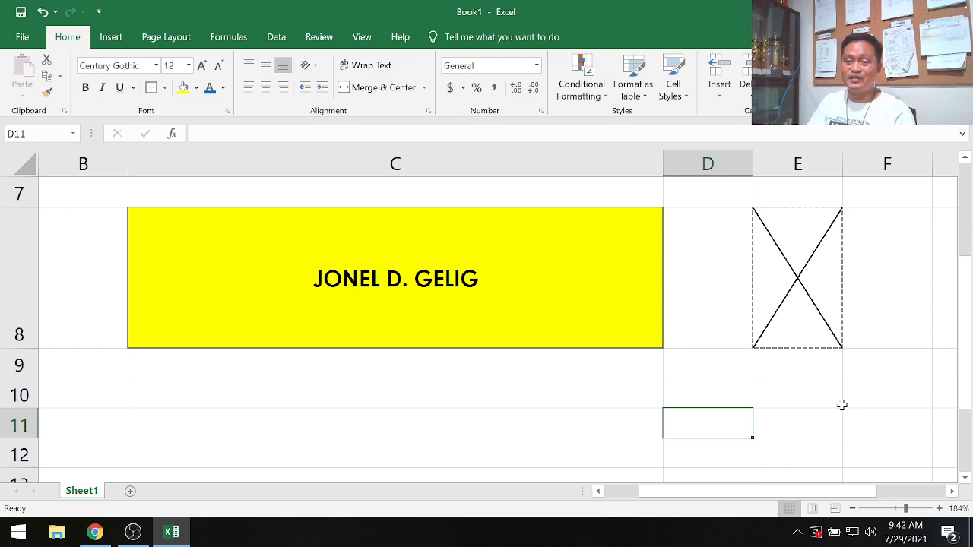
# - Fill cell E8 with yellow
pyautogui.click(797, 237)
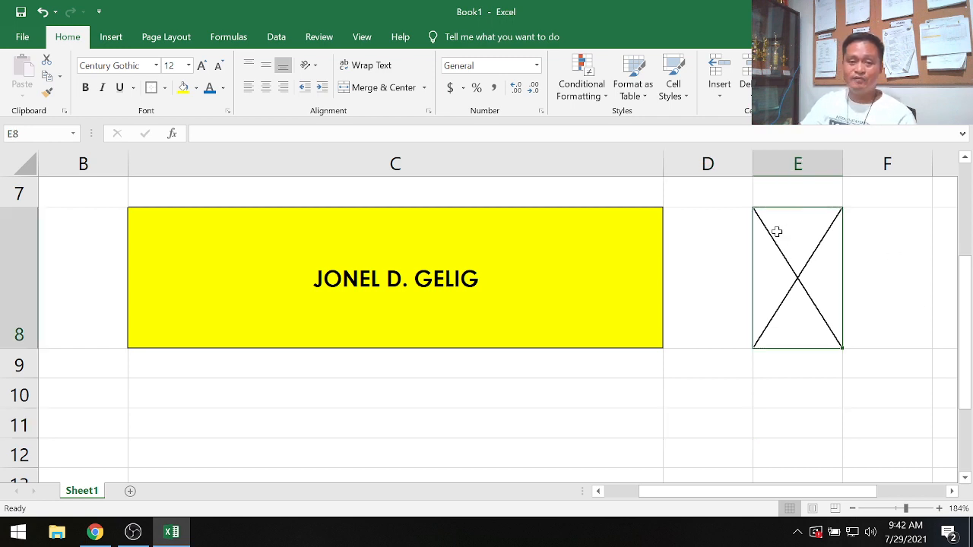
pyautogui.click(182, 86)
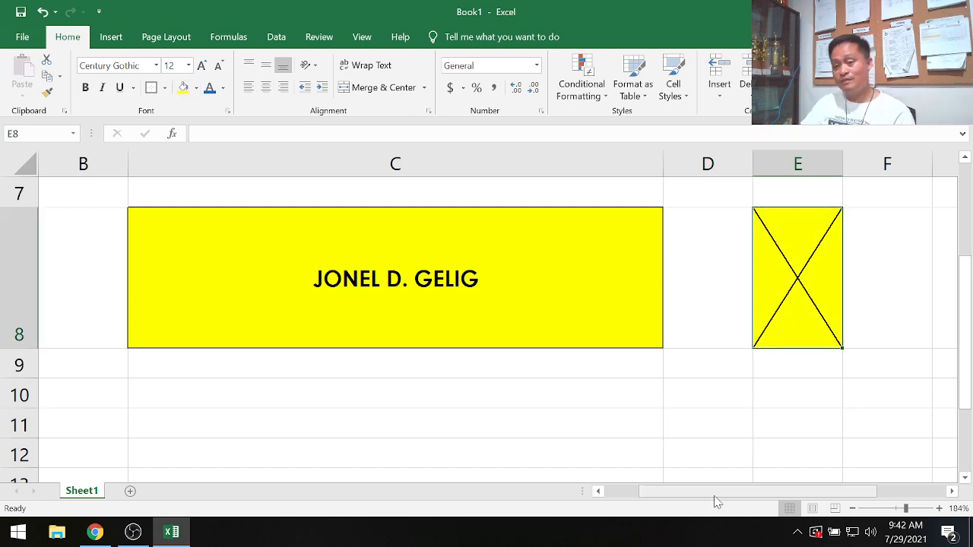
pyautogui.hotkey('ctrl', 'c')
pyautogui.click(615, 441)
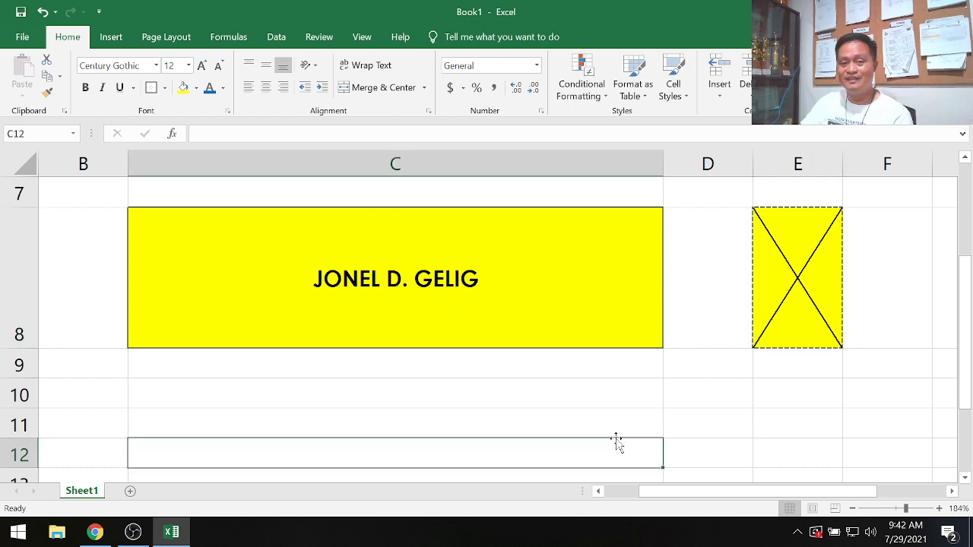
# - Give the name cell C8 crossing diagonal borders in a dash-dot line style through Format Cells
pyautogui.click(219, 240)
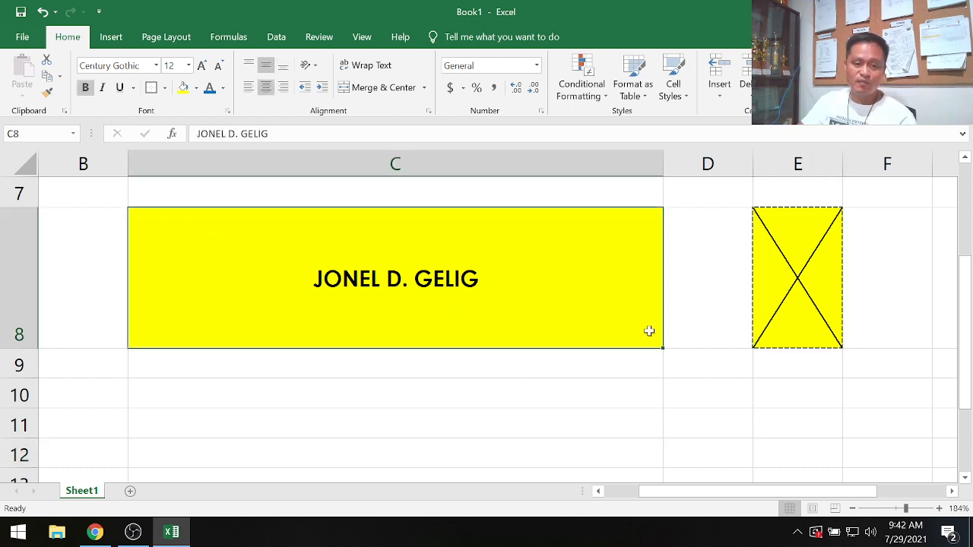
pyautogui.rightClick(298, 260)
pyautogui.click(368, 444)
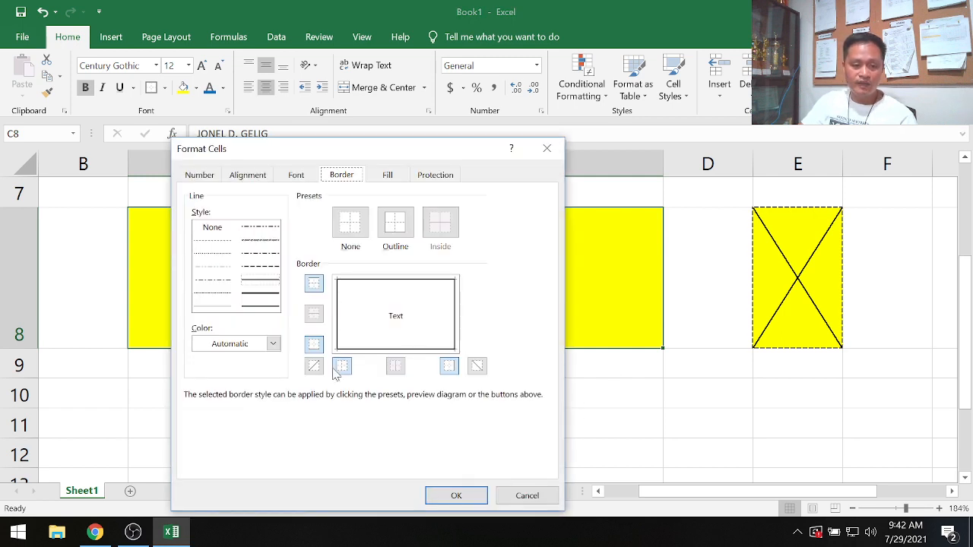
pyautogui.click(314, 365)
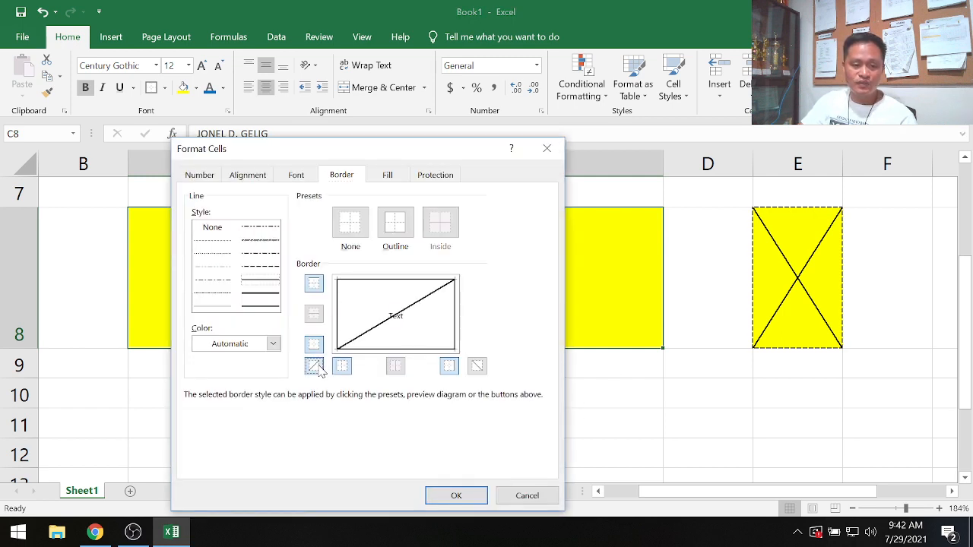
pyautogui.click(477, 367)
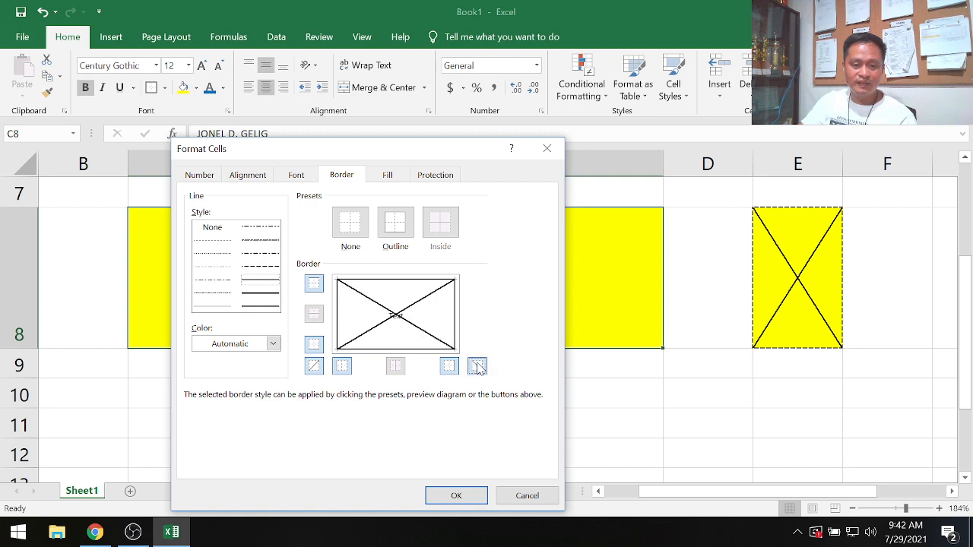
pyautogui.click(260, 253)
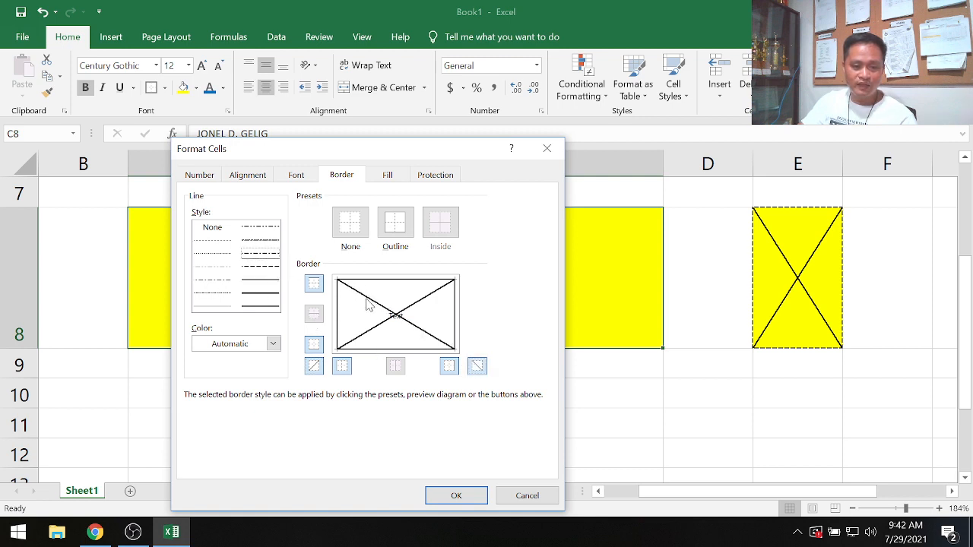
pyautogui.click(368, 302)
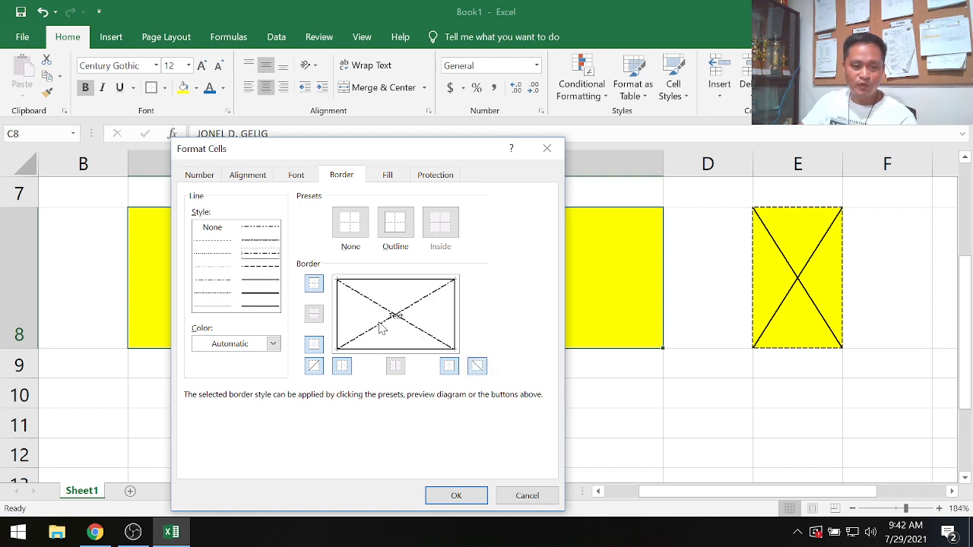
pyautogui.click(459, 496)
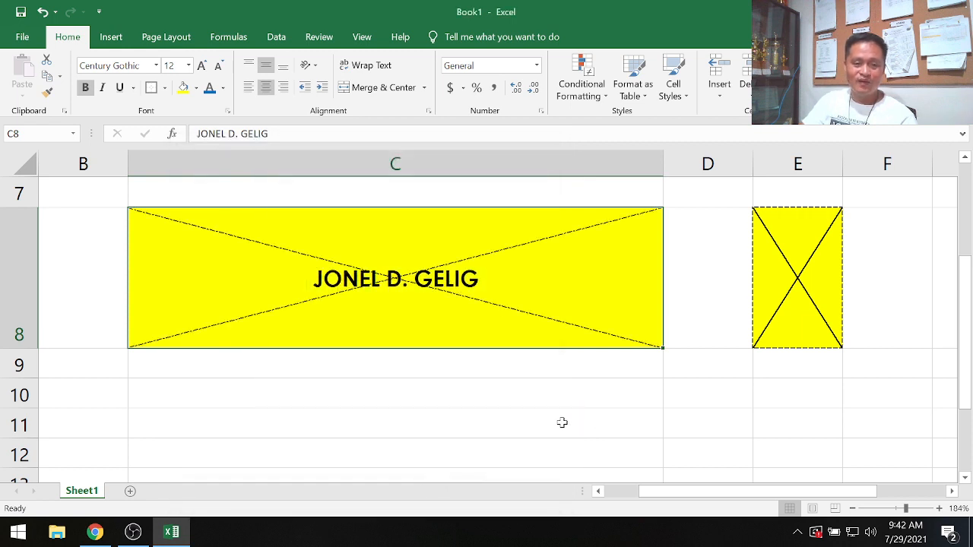
pyautogui.click(561, 423)
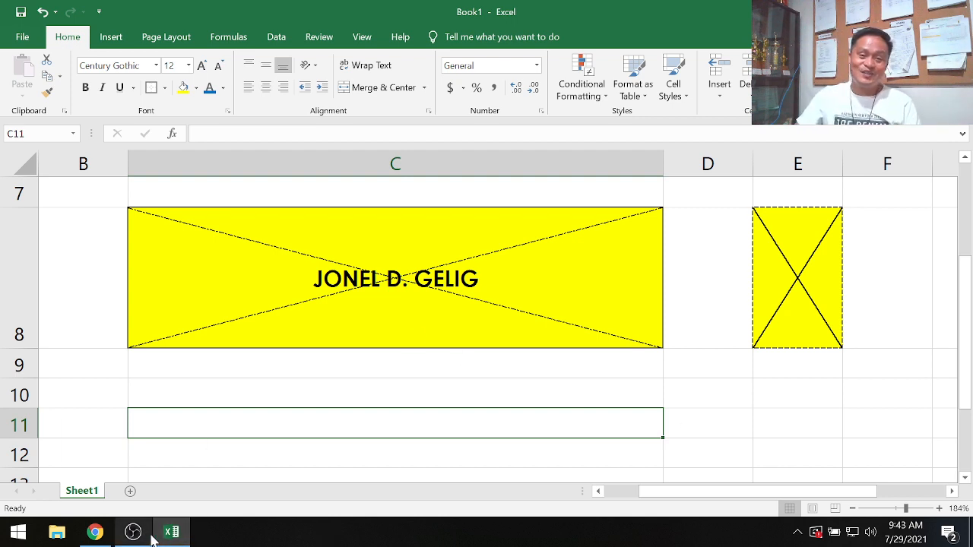
pyautogui.moveTo(152, 538)
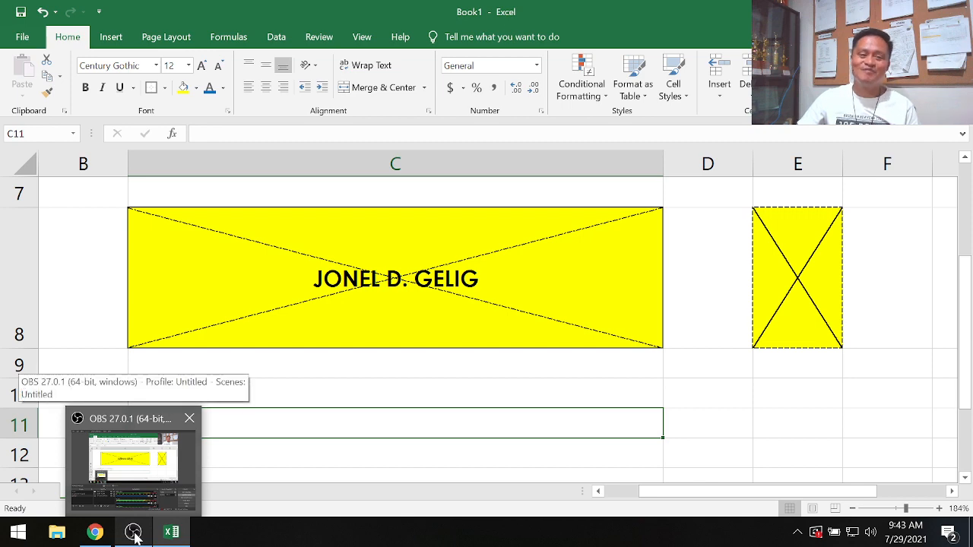
pyautogui.click(133, 537)
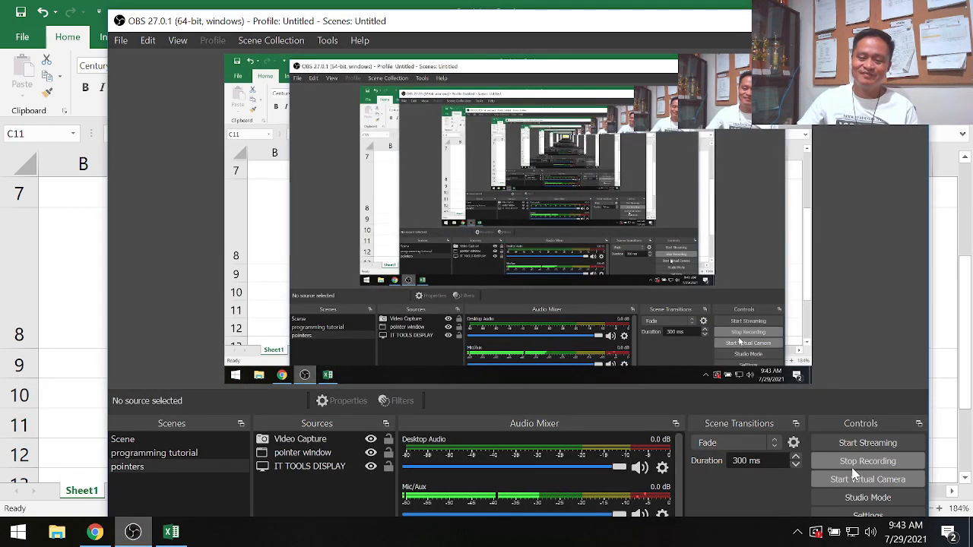